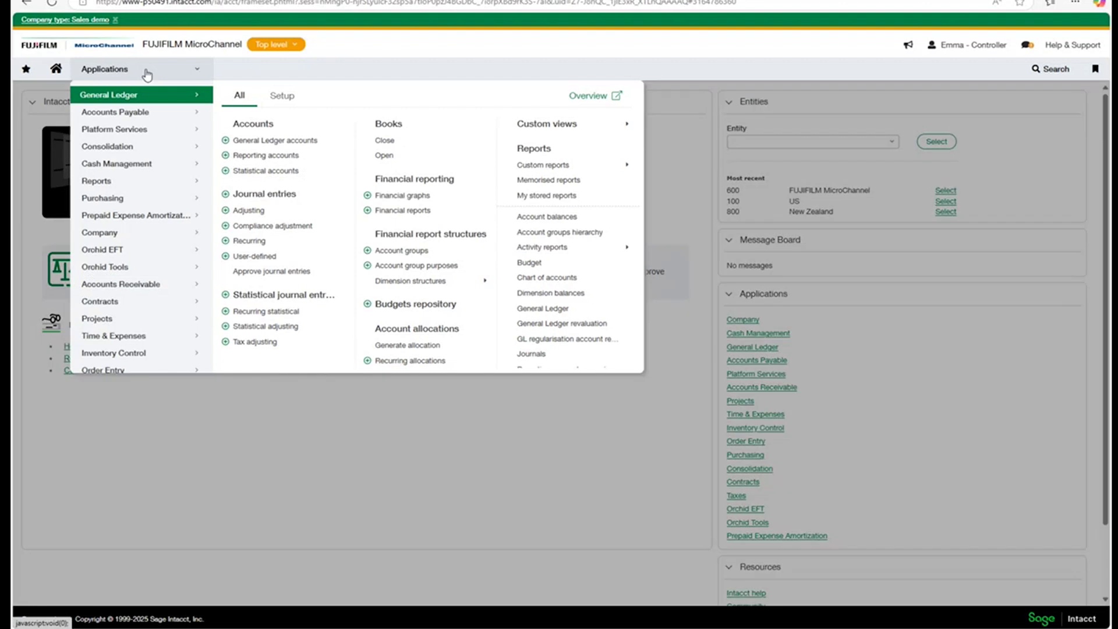
Step: Open the Purchasing configuration and bring up the purchasing approval policies for management
mouse_move(187, 199)
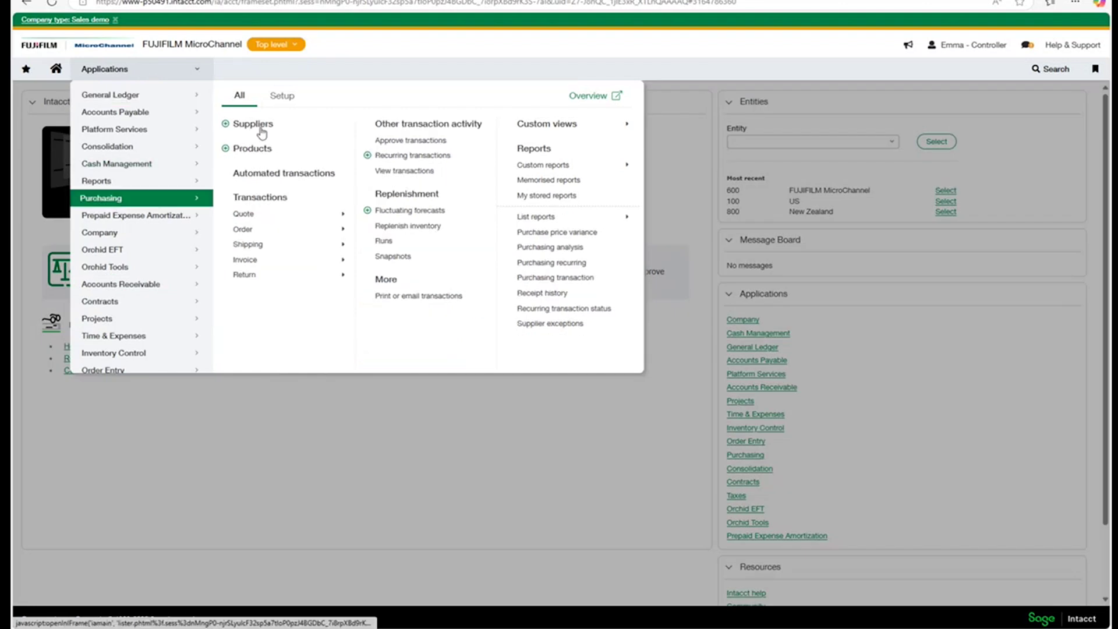
left_click(281, 97)
left_click(267, 125)
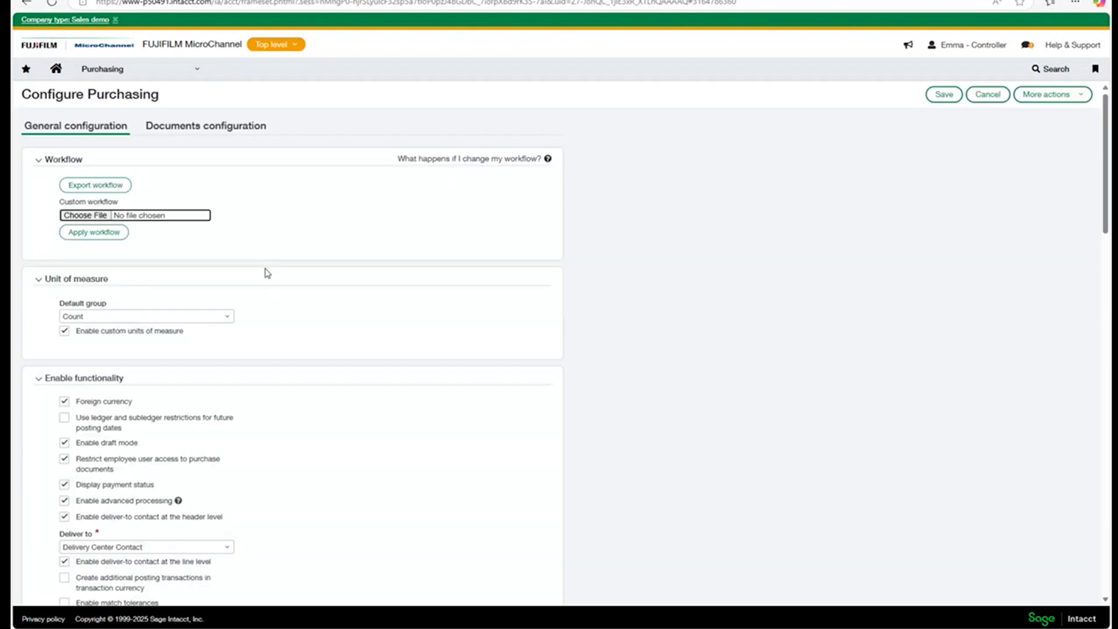
scroll(289, 308, "down", 20)
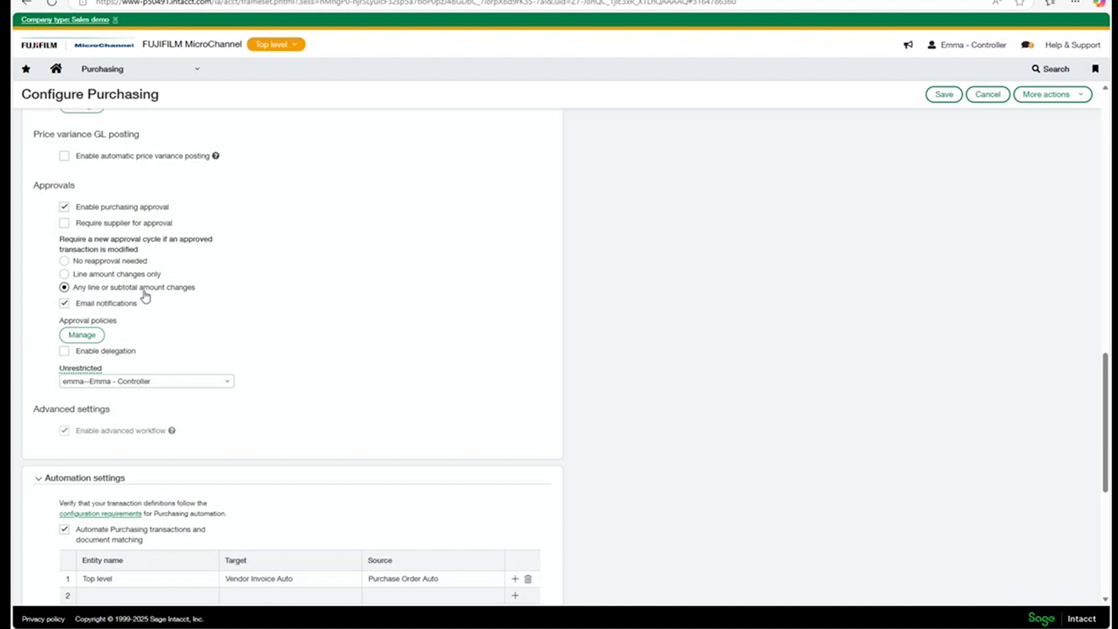
left_click(89, 337)
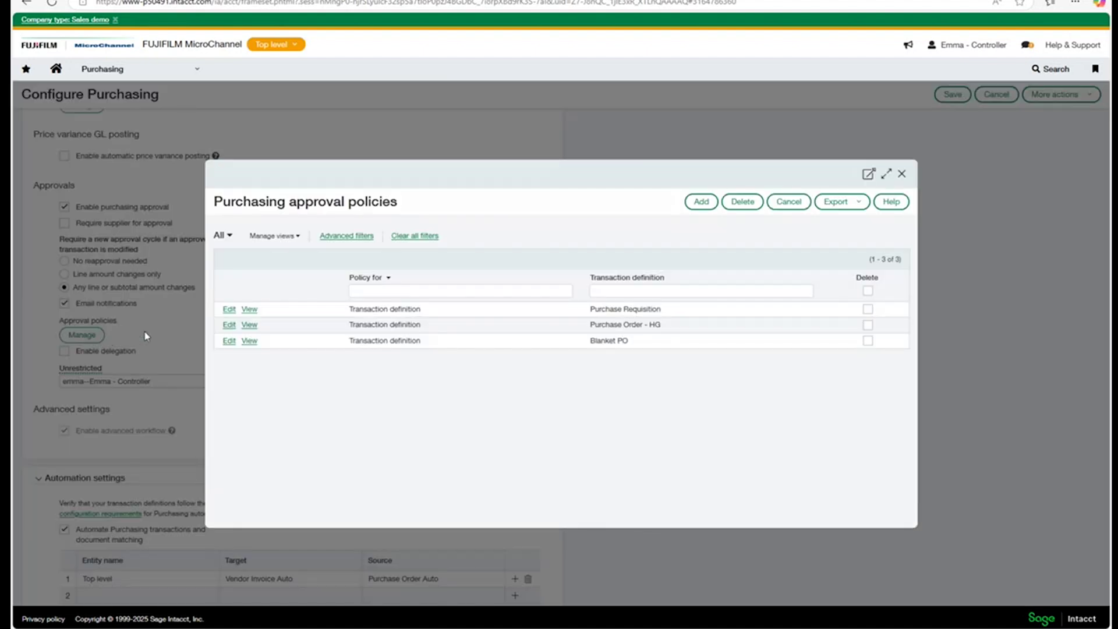
Step: Open the Purchase Requisition approval policy for editing and view the Service Approval rule set of its first process rule
left_click(233, 316)
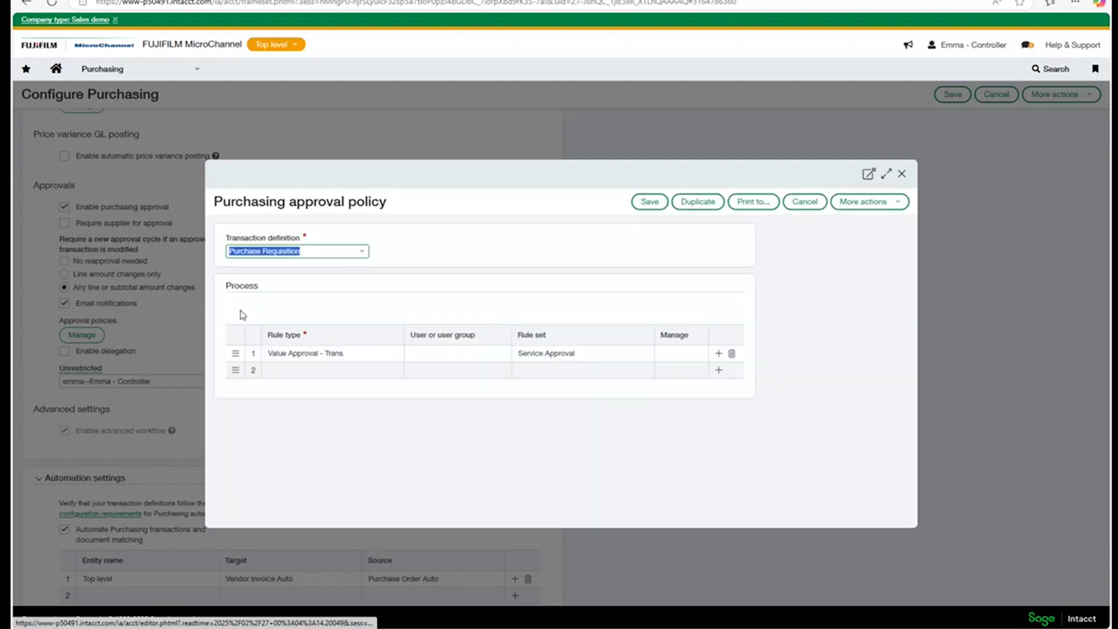
left_click(598, 357)
left_click(598, 357)
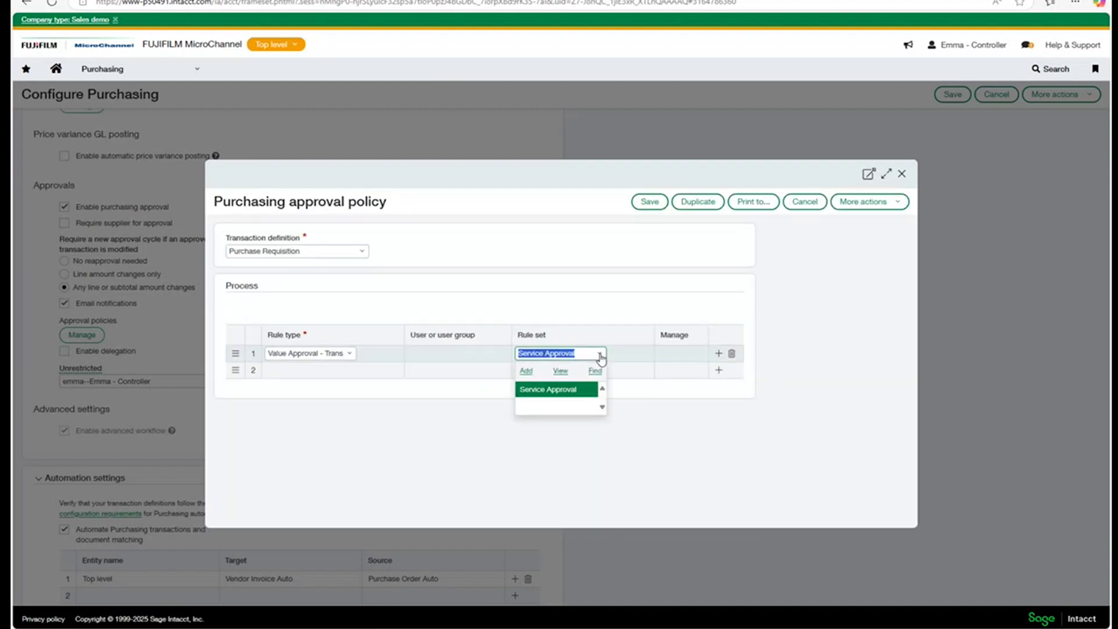
left_click(563, 370)
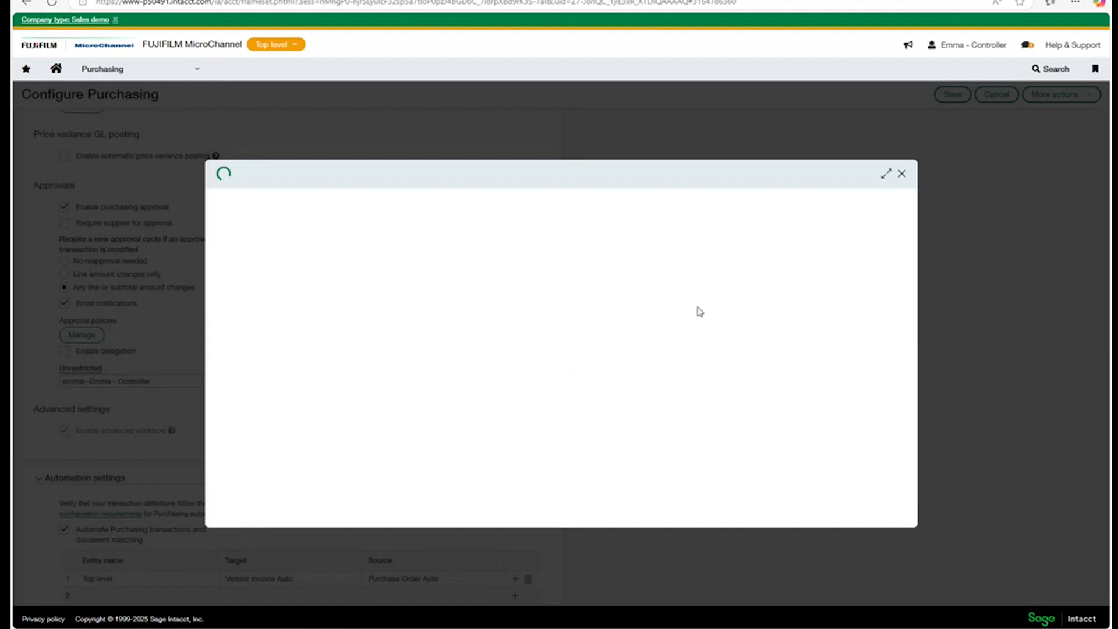
Step: Switch the Service Approval rule set to editing in an expanded window and open the Mining department's rule to its approval routing
left_click(722, 201)
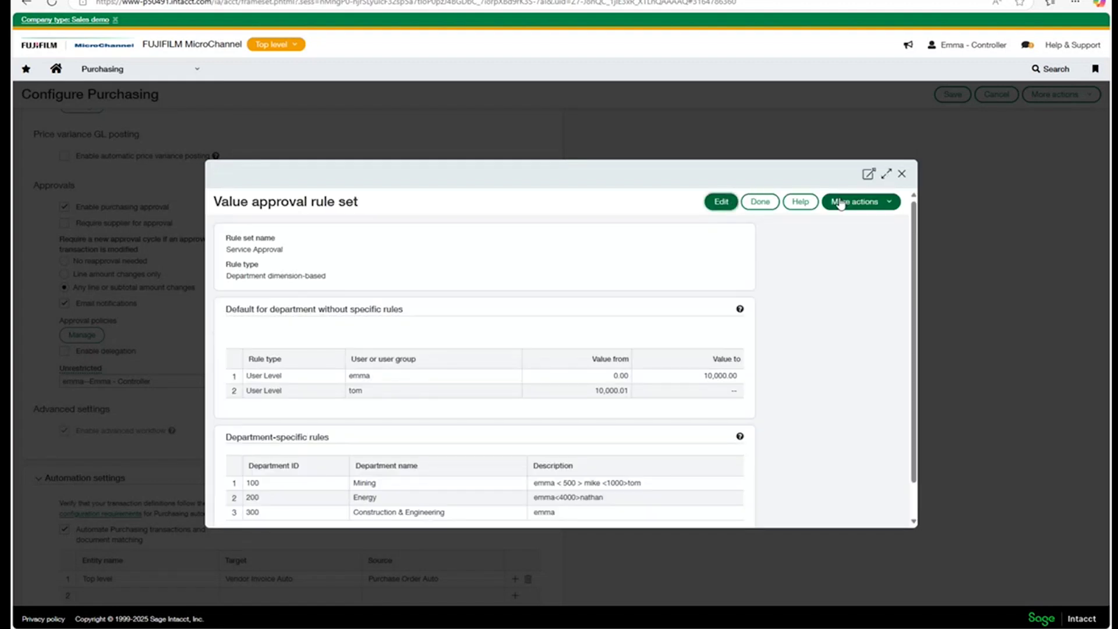
left_click(885, 173)
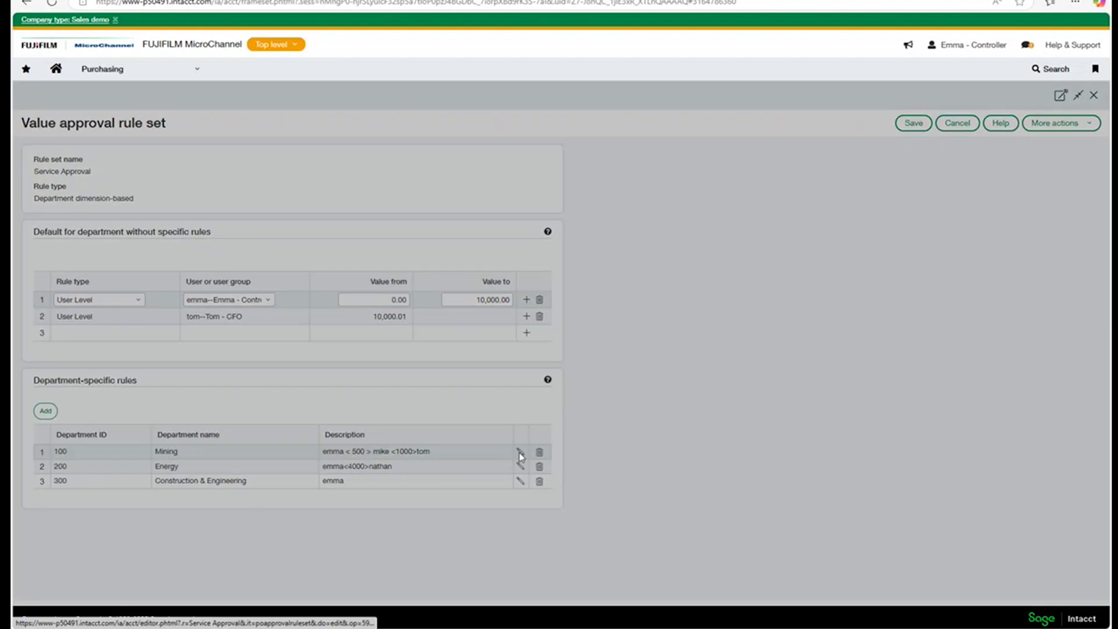
left_click(519, 453)
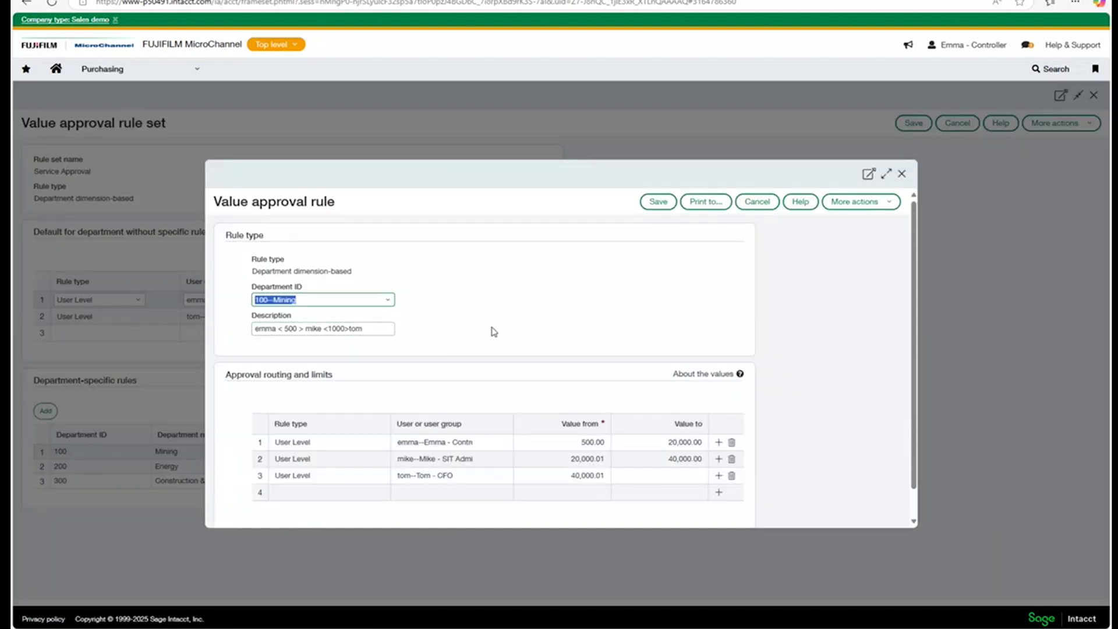
scroll(491, 330, "down", 1)
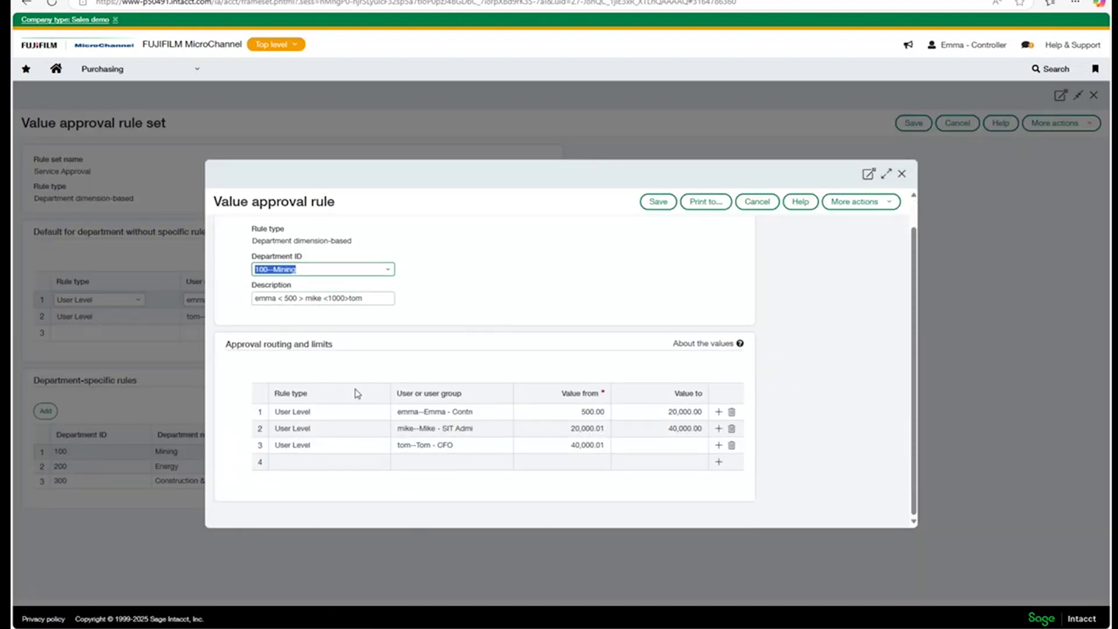
Step: Try User Group Level as the first routing row's rule type, list the selectable user groups, and discard the rule change
left_click(337, 414)
left_click(354, 414)
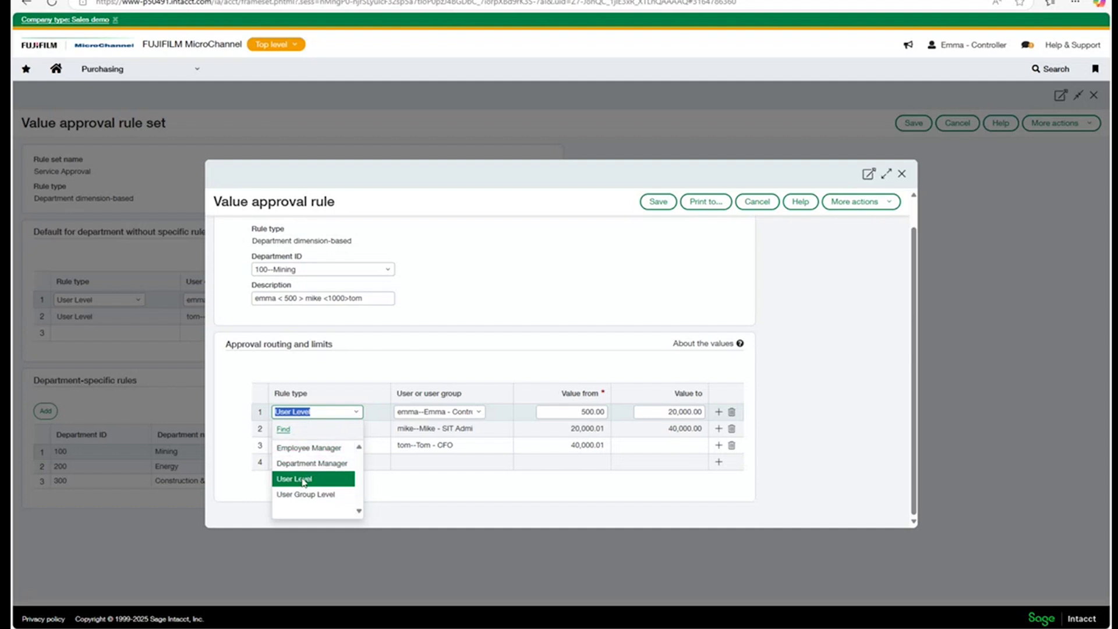
left_click(311, 495)
left_click(473, 413)
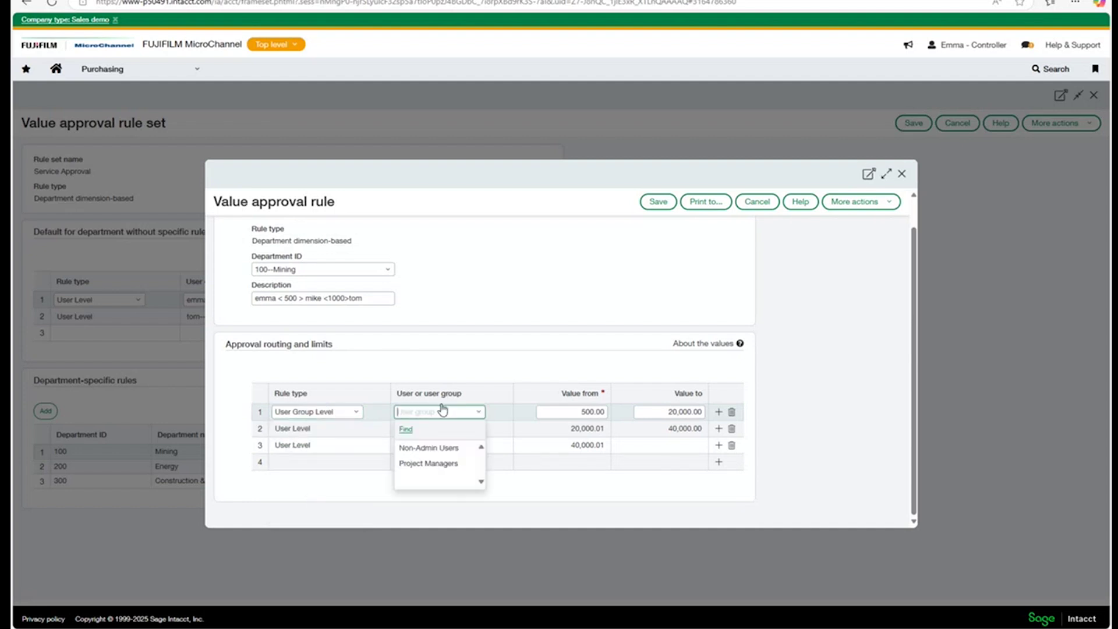
left_click(490, 320)
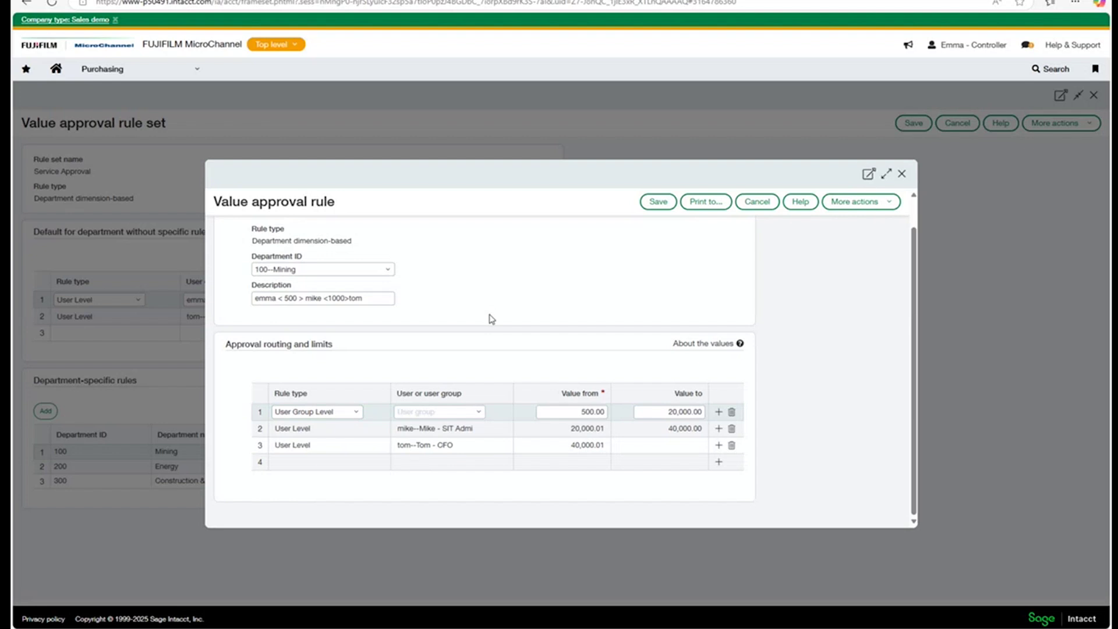
left_click(756, 202)
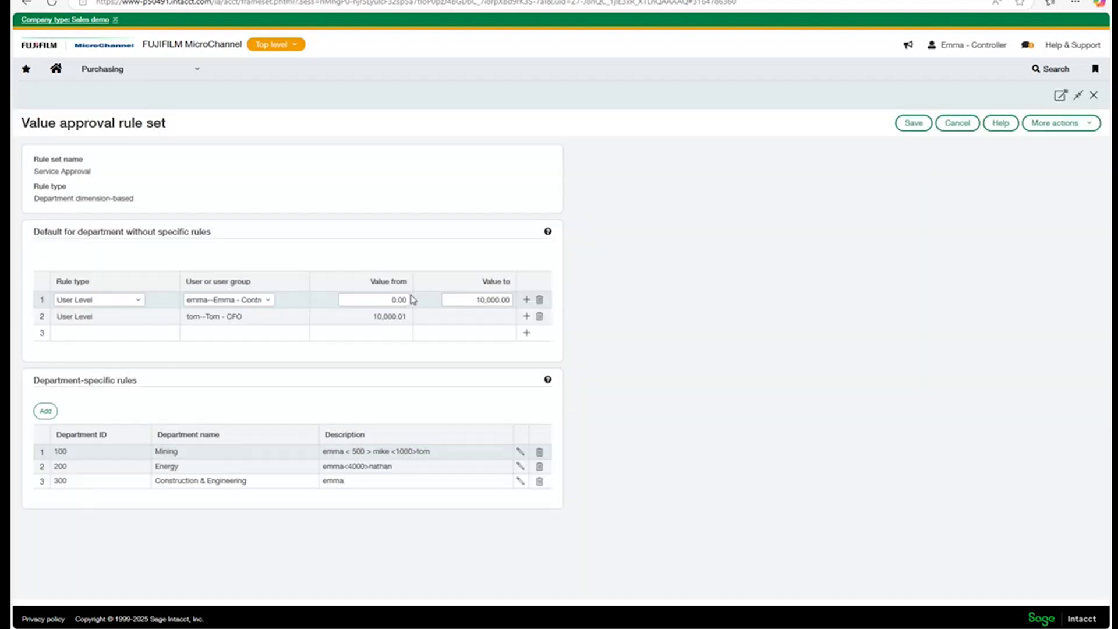
Step: Leave the Service Approval rule set and the approval policy without saving, and close the approval policies list
left_click(961, 131)
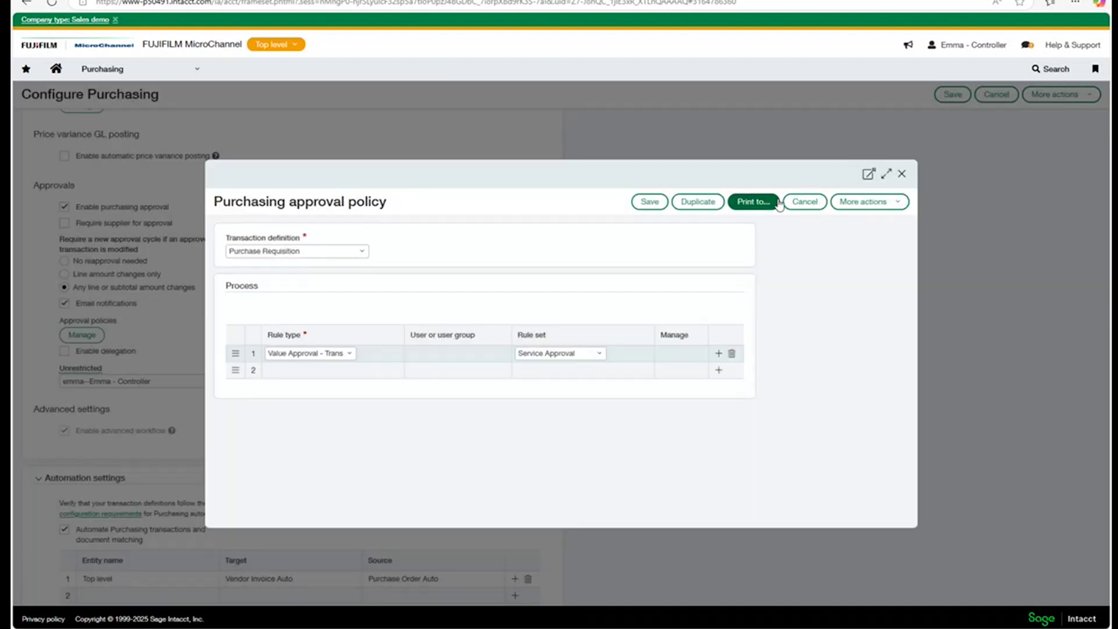
left_click(787, 202)
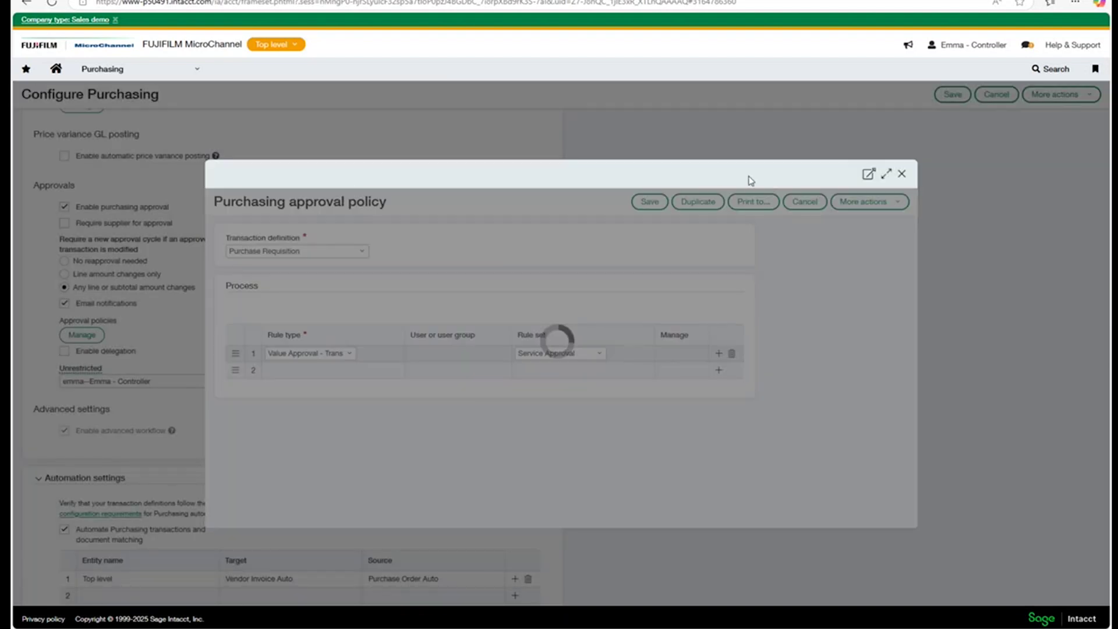
left_click(901, 173)
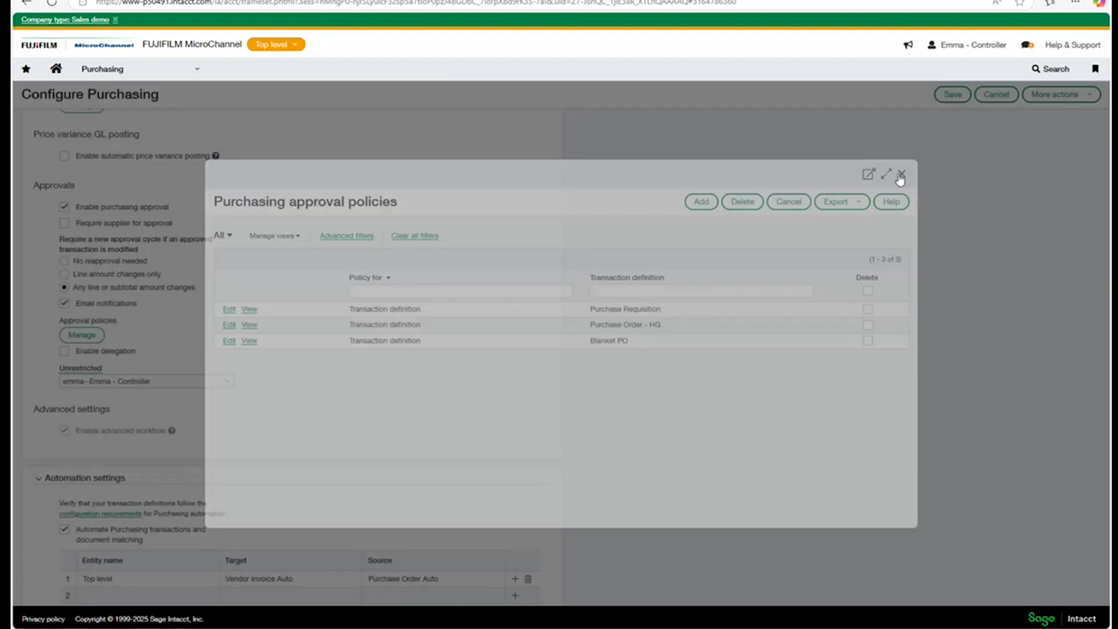
Step: Enable delegation for purchasing approvals, open the delegates management, and check the delegate type options and approver rows
left_click(64, 352)
left_click(80, 385)
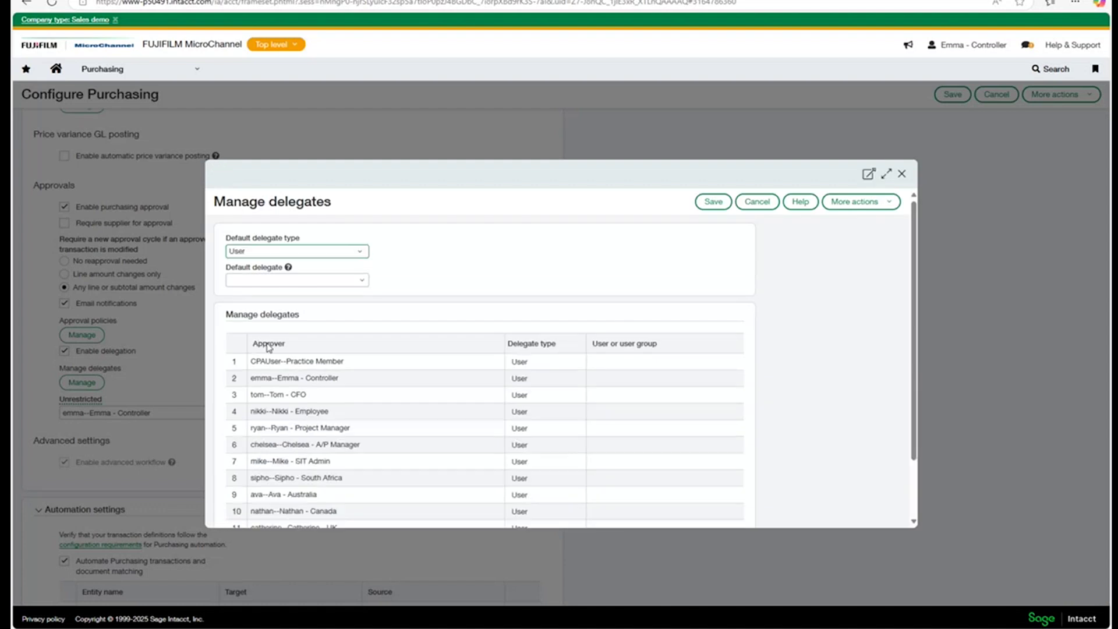
left_click(543, 363)
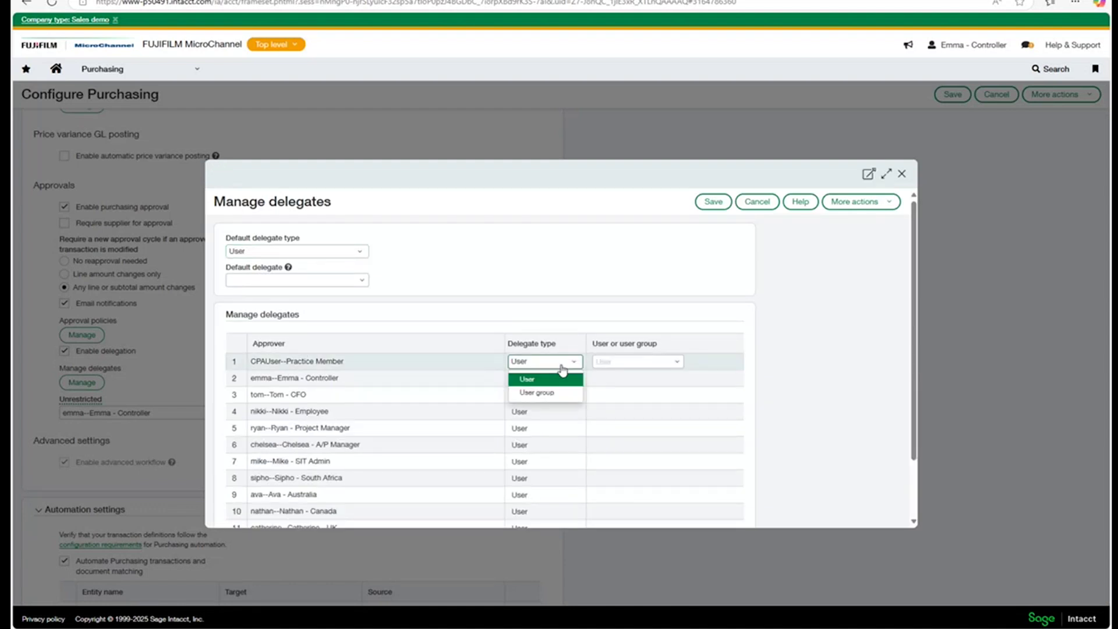
left_click(424, 375)
left_click(384, 399)
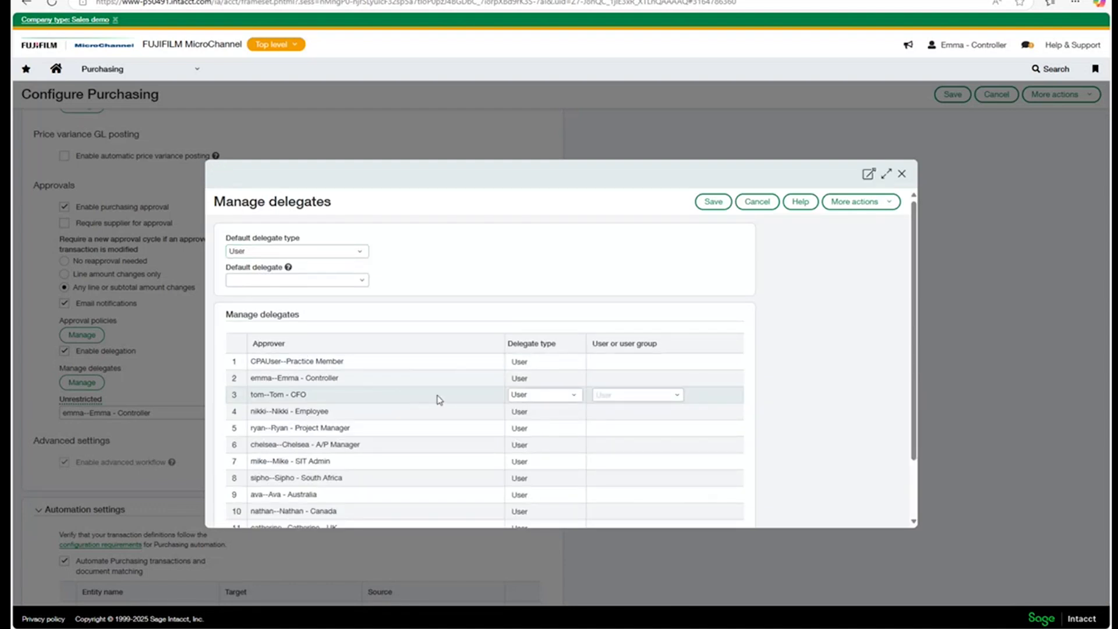
left_click(376, 431)
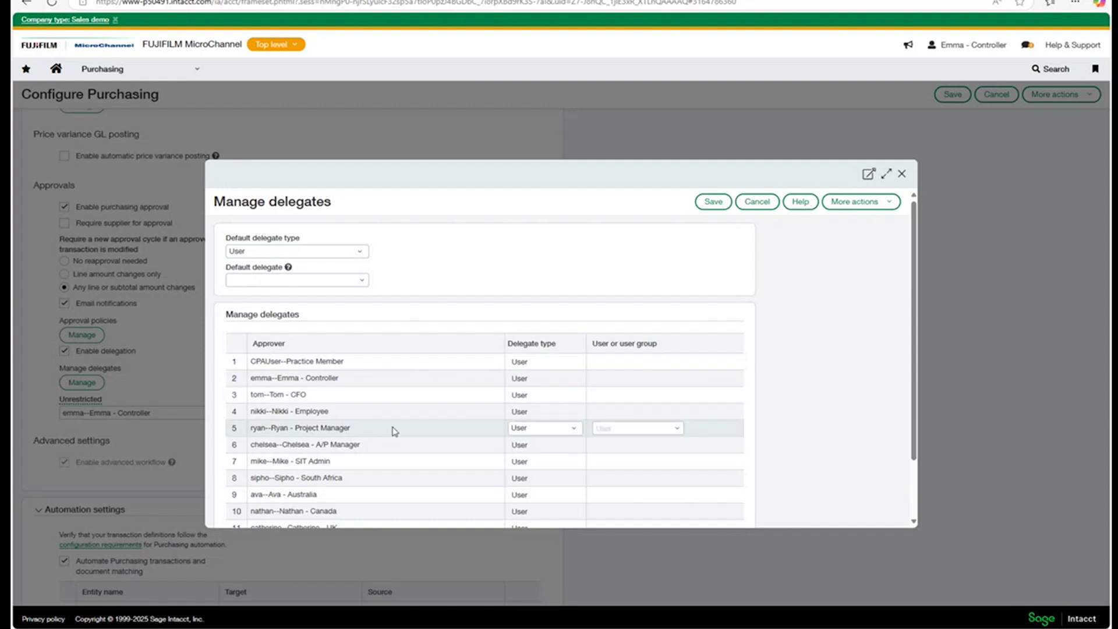
Step: Try User group as the Project Manager approver's delegate type, list the selectable groups, and discard the delegate and configuration changes
left_click(556, 432)
left_click(637, 429)
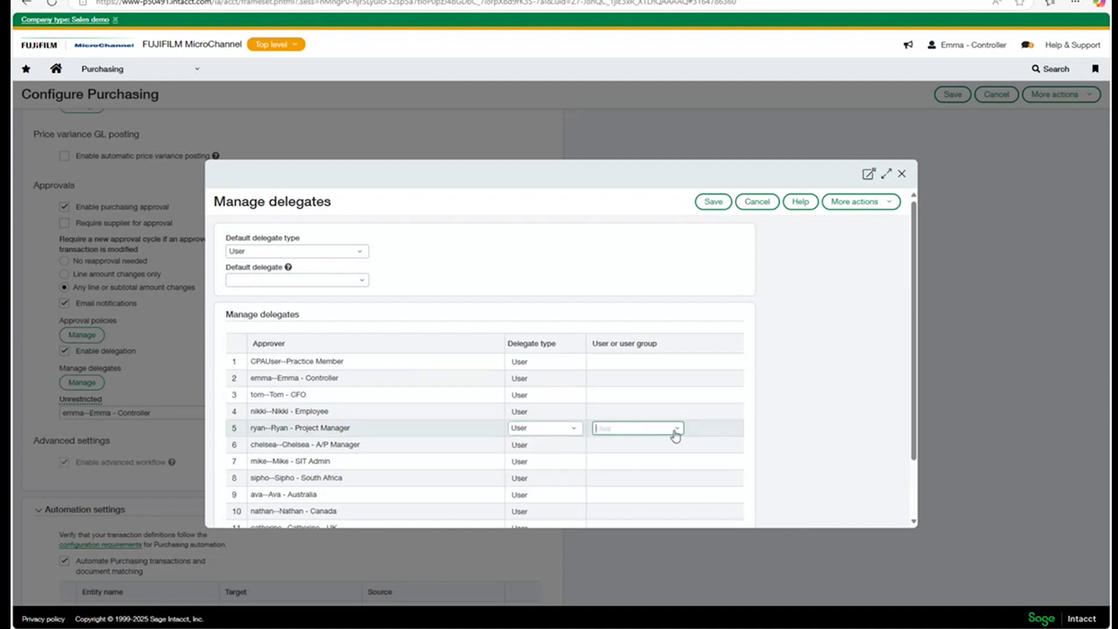
left_click(675, 428)
left_click(575, 431)
left_click(532, 459)
left_click(680, 430)
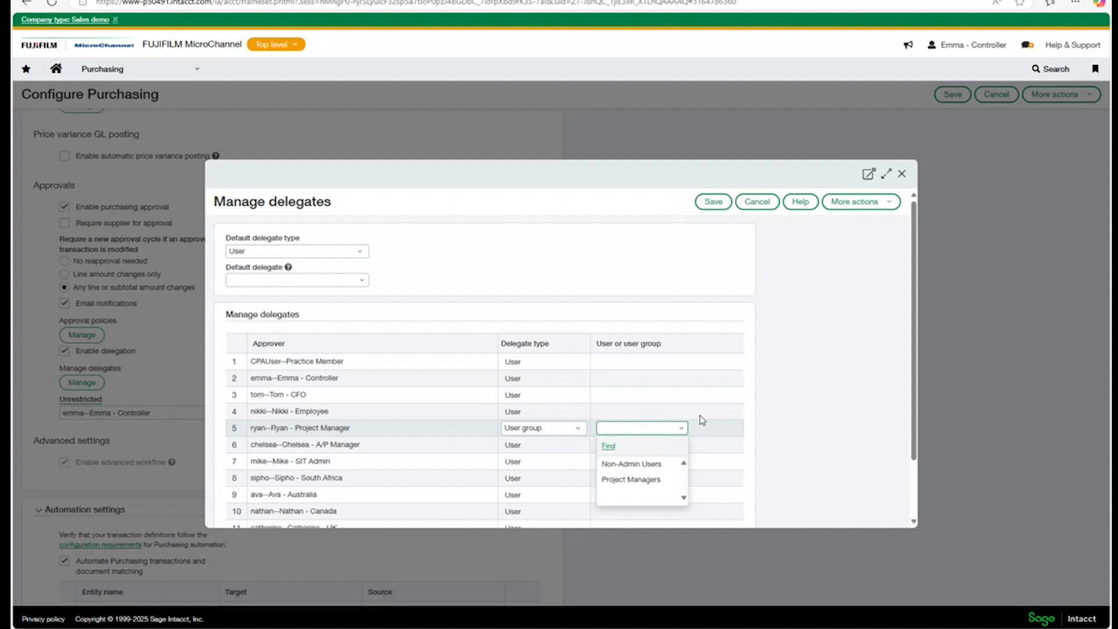
left_click(797, 322)
left_click(758, 210)
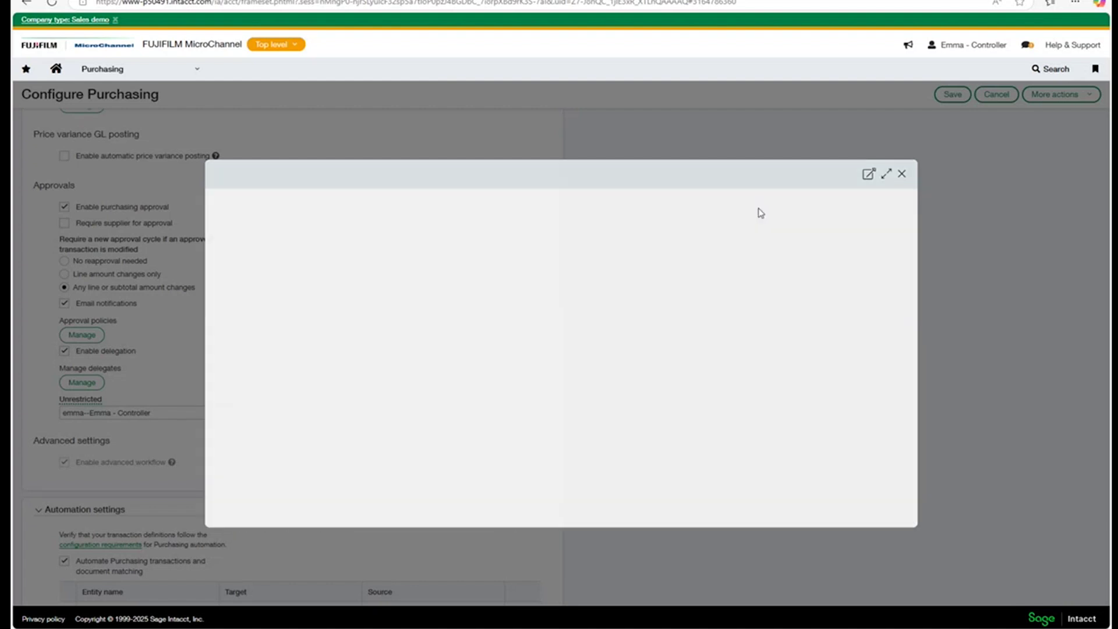
left_click(984, 103)
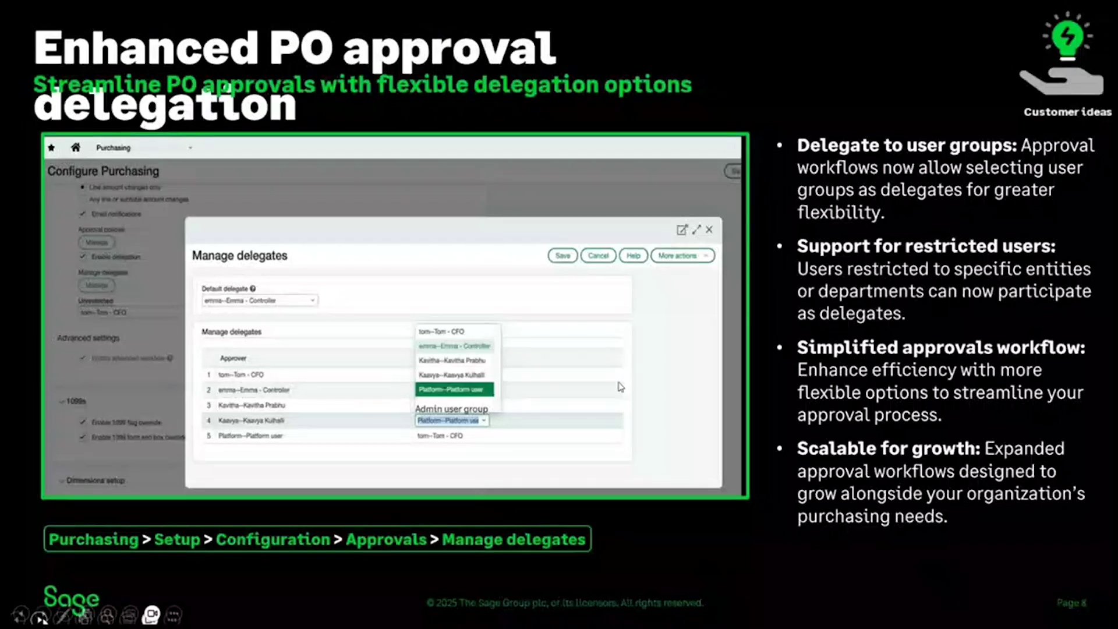
left_click(675, 392)
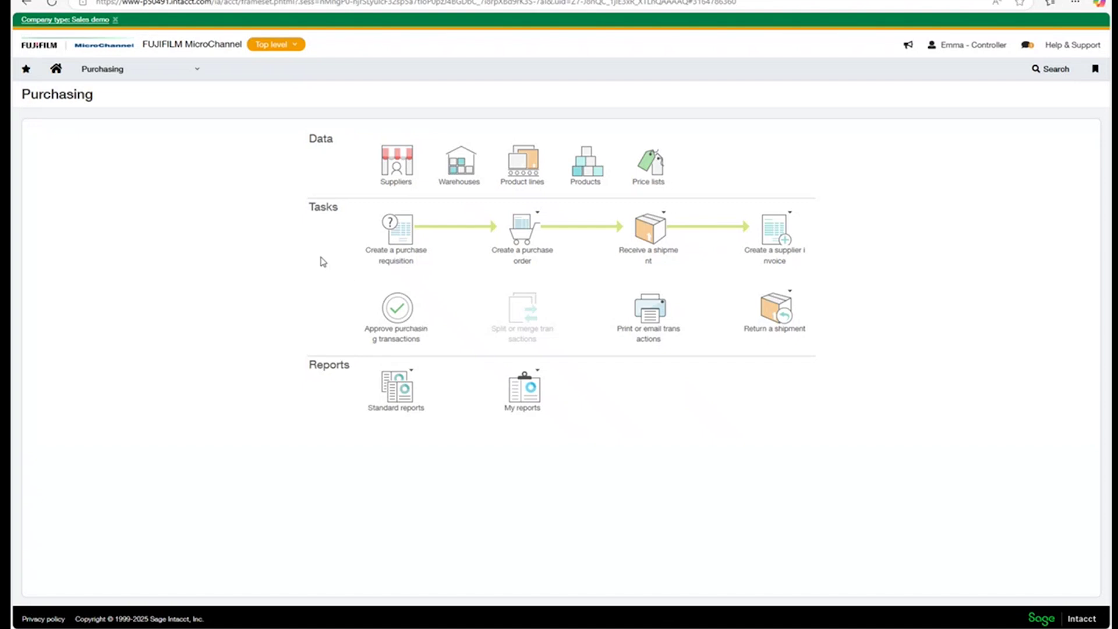
Step: Reopen the Purchasing configuration and examine the target and source definitions of the Top level row in the automation settings
left_click(159, 80)
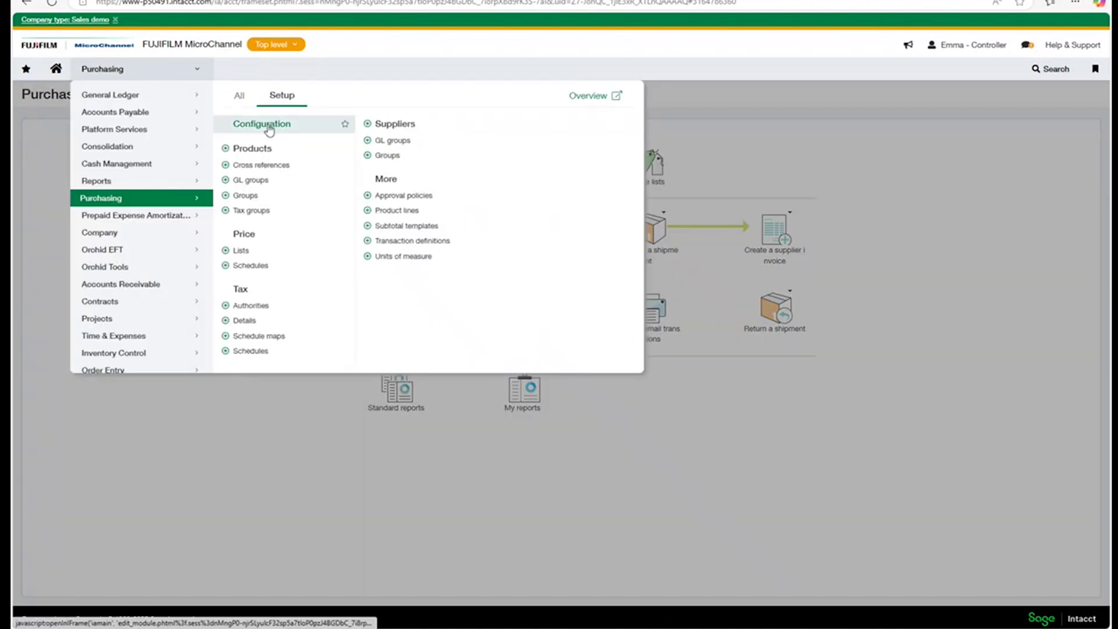
left_click(266, 127)
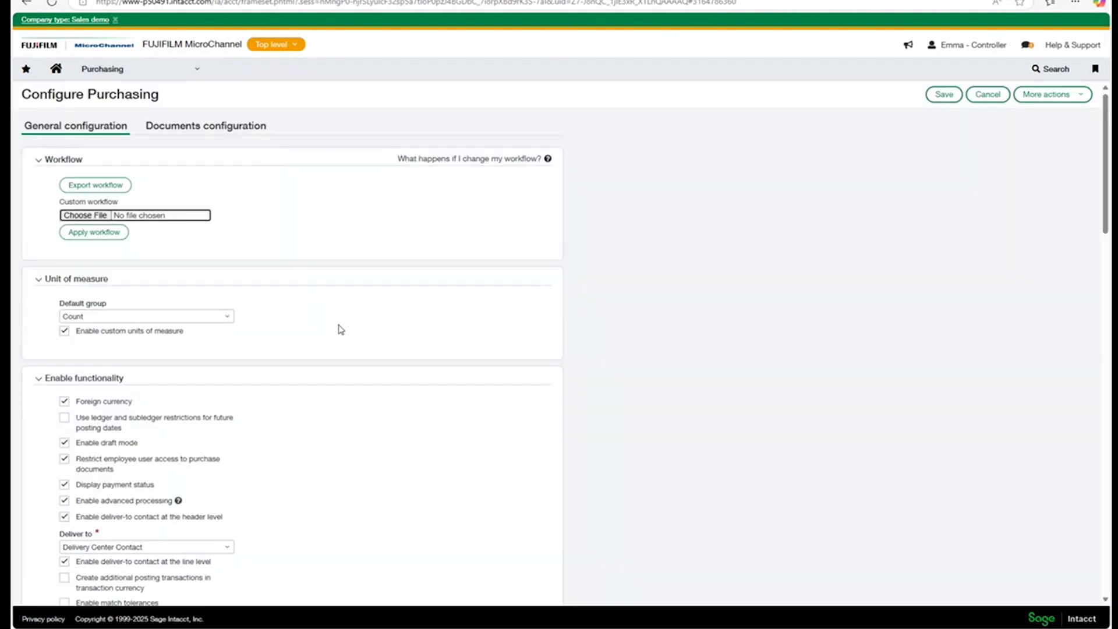
scroll(358, 374, "down", 3)
scroll(357, 374, "down", 5)
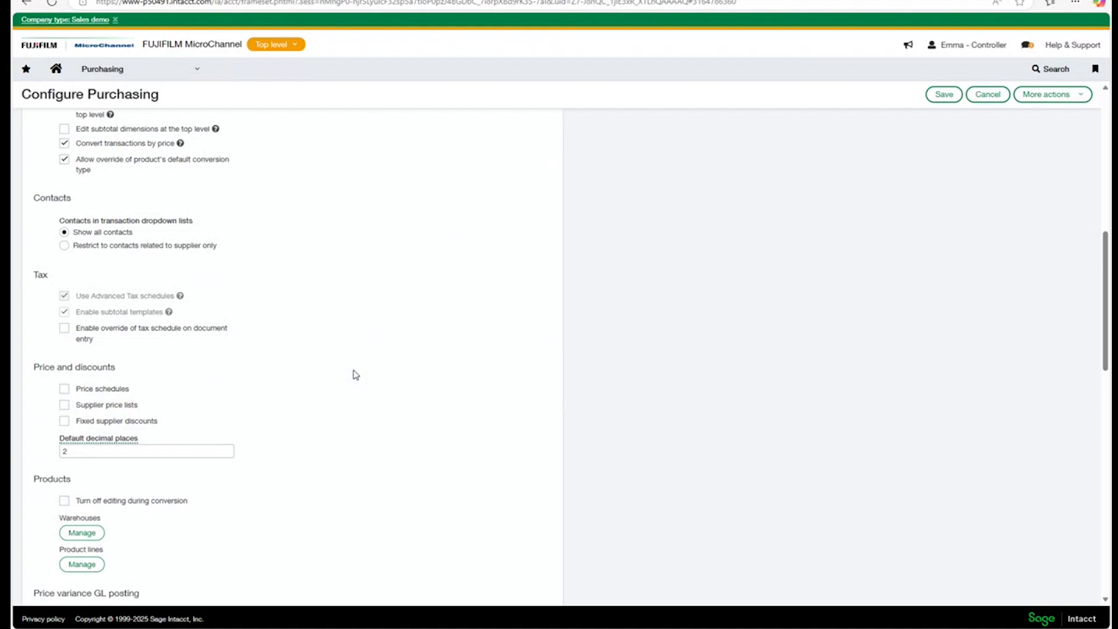
scroll(396, 391, "down", 9)
scroll(400, 392, "down", 1)
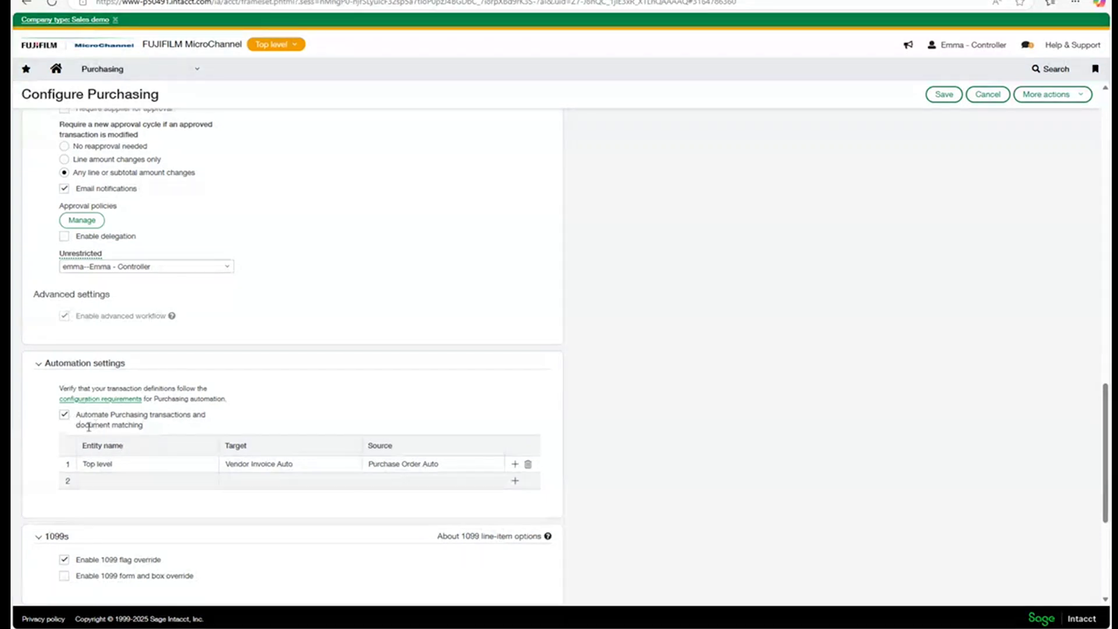
left_click(246, 463)
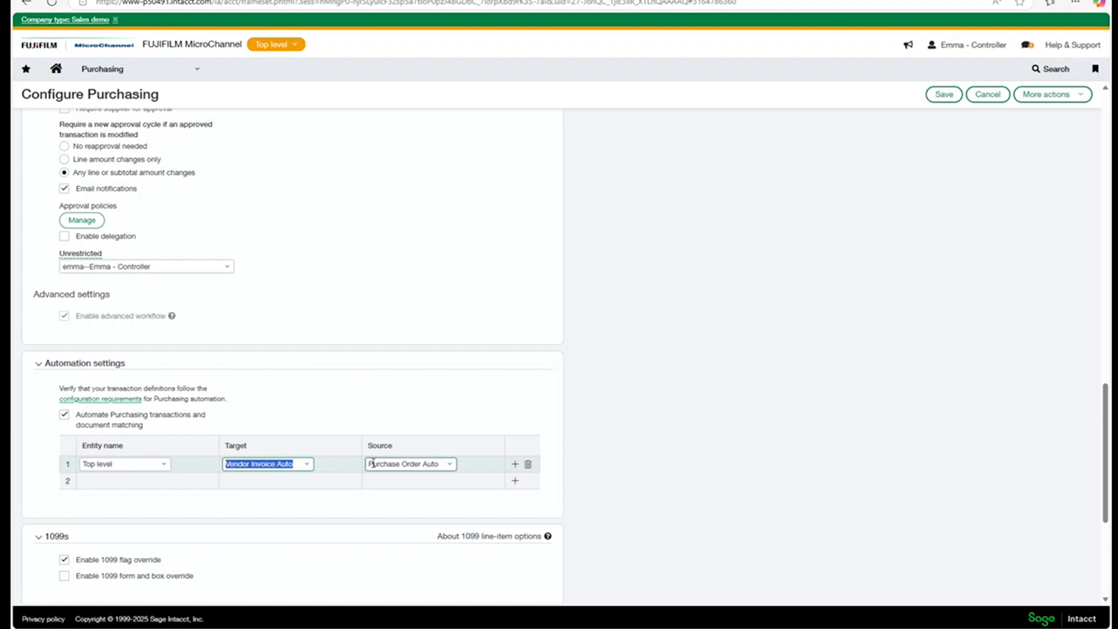
left_click(635, 464)
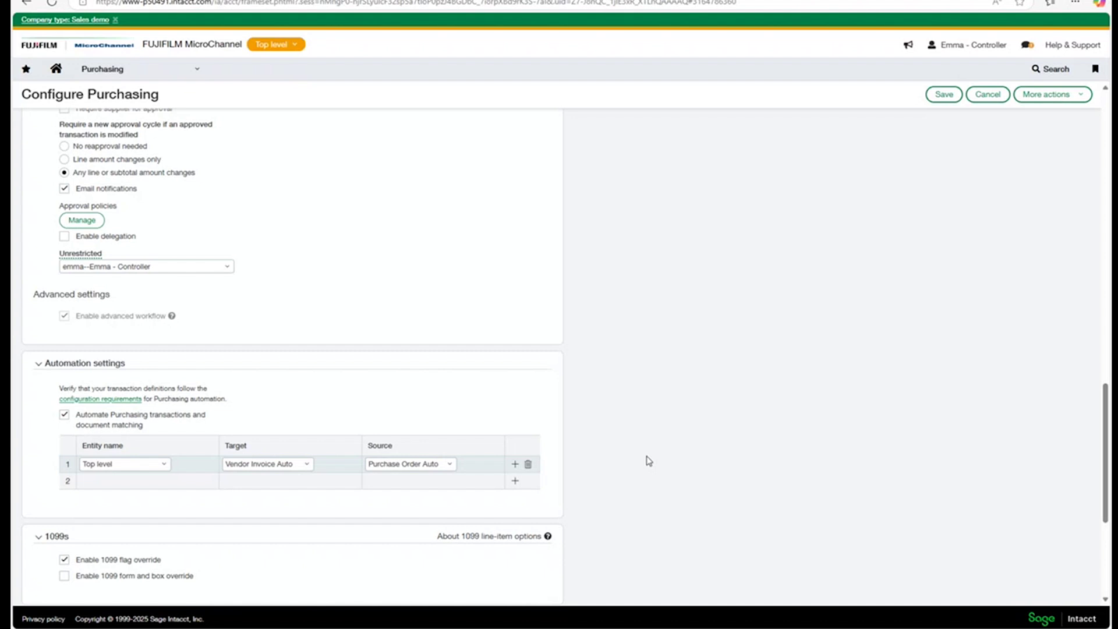
Step: Start a second automation settings row with entity 600--FUJIFILM MicroChannel
left_click(147, 482)
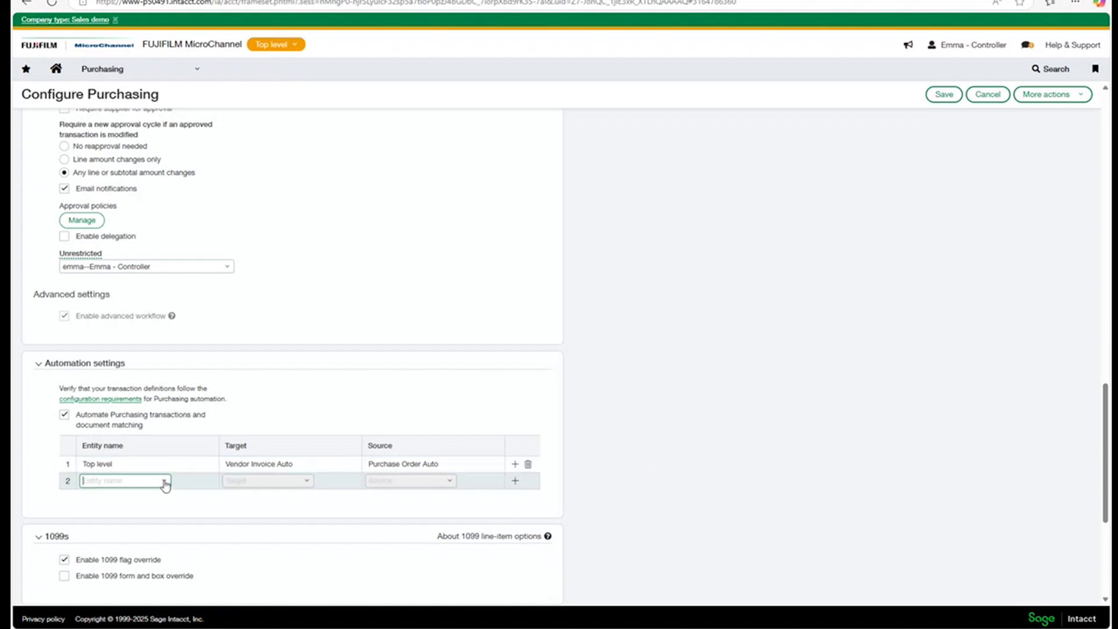
left_click(164, 482)
left_click(146, 528)
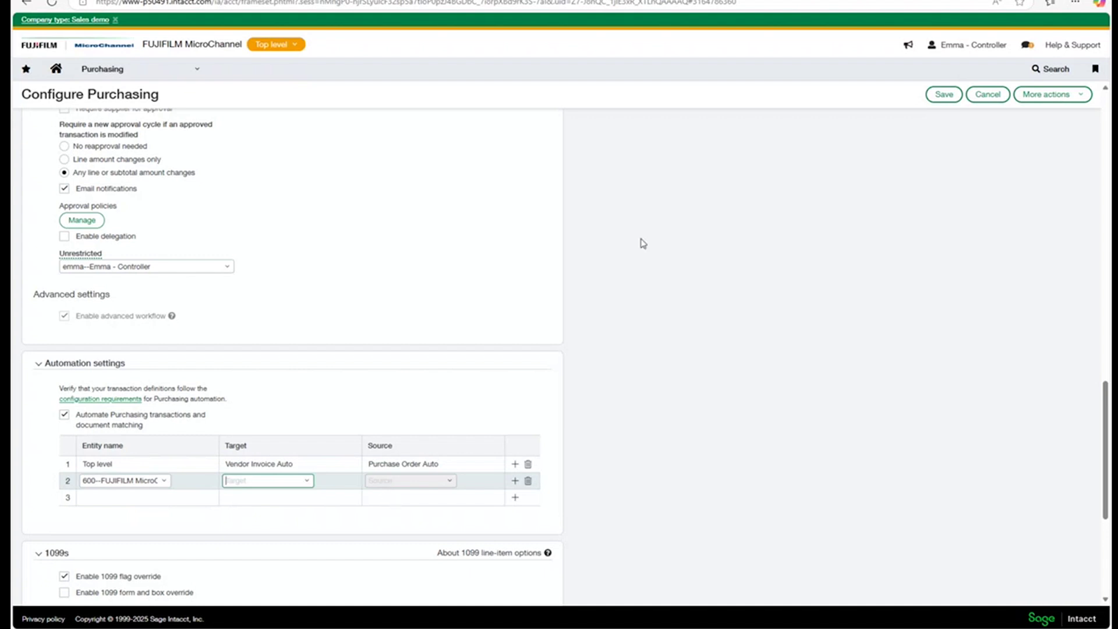
Step: Discard the Purchasing configuration changes and open the list of automated purchasing transactions
left_click(987, 94)
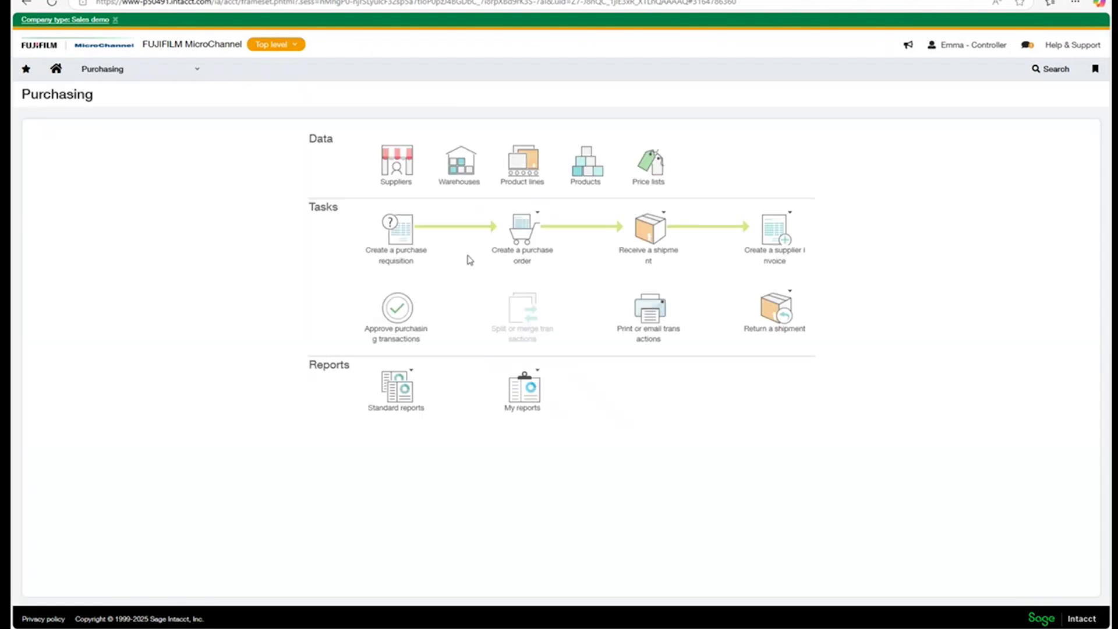
left_click(145, 70)
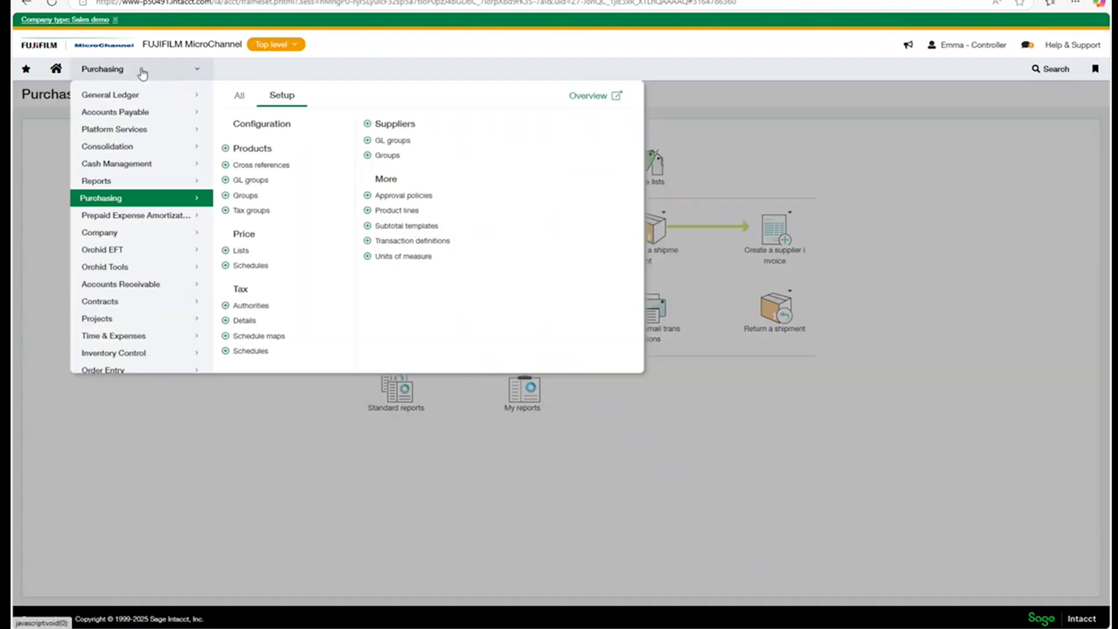
left_click(239, 95)
left_click(263, 173)
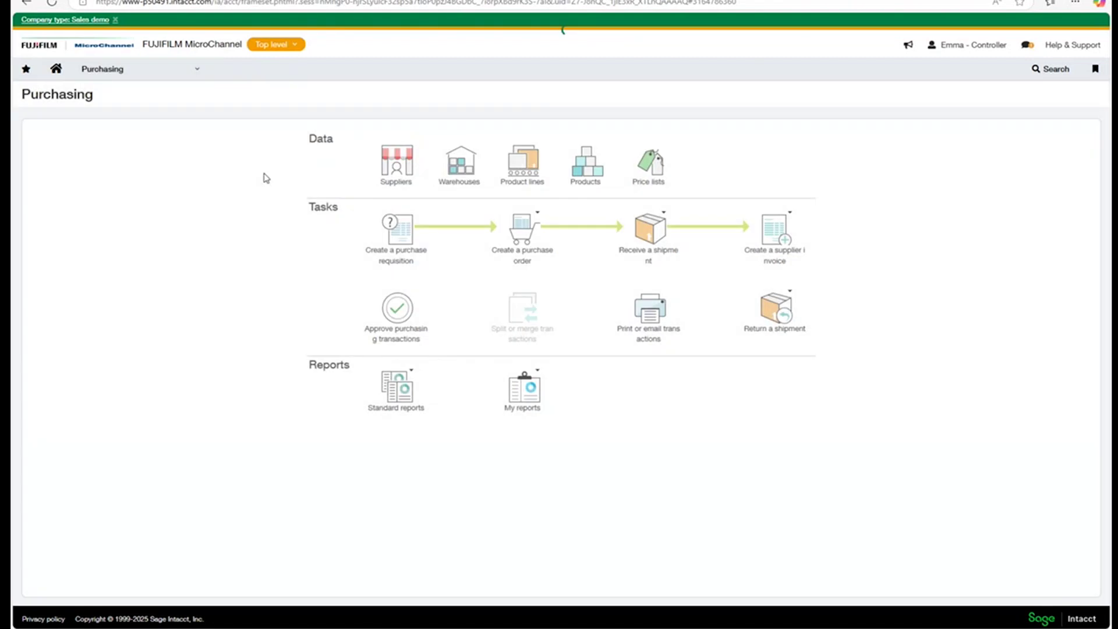
Step: Open the list of Purchase Order Auto transactions in Purchasing to check the existing orders
left_click(133, 76)
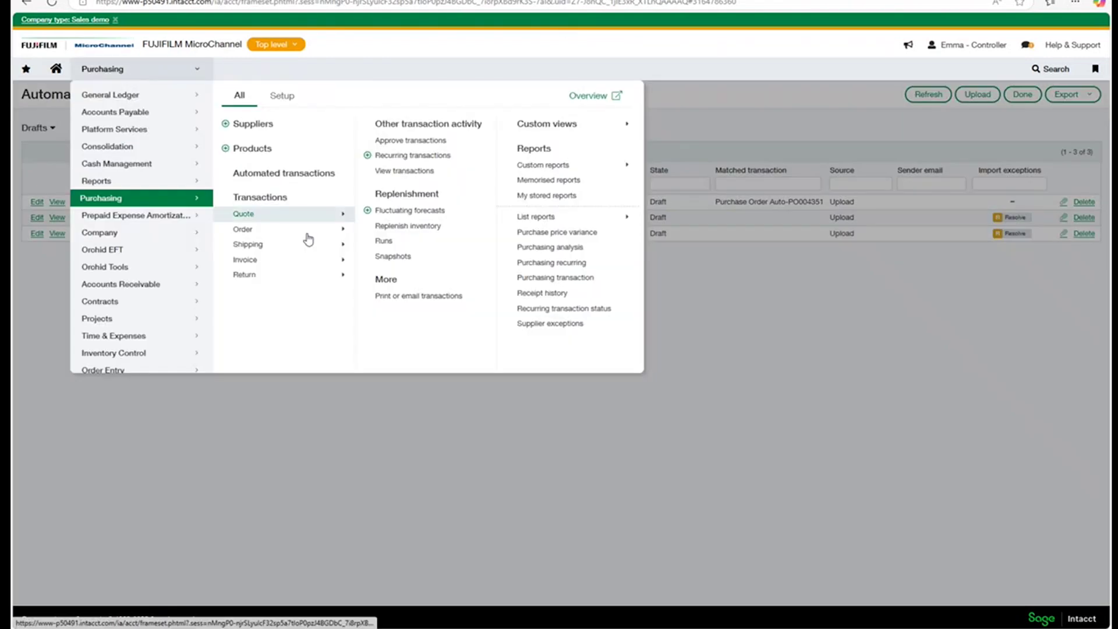
mouse_move(302, 231)
left_click(397, 329)
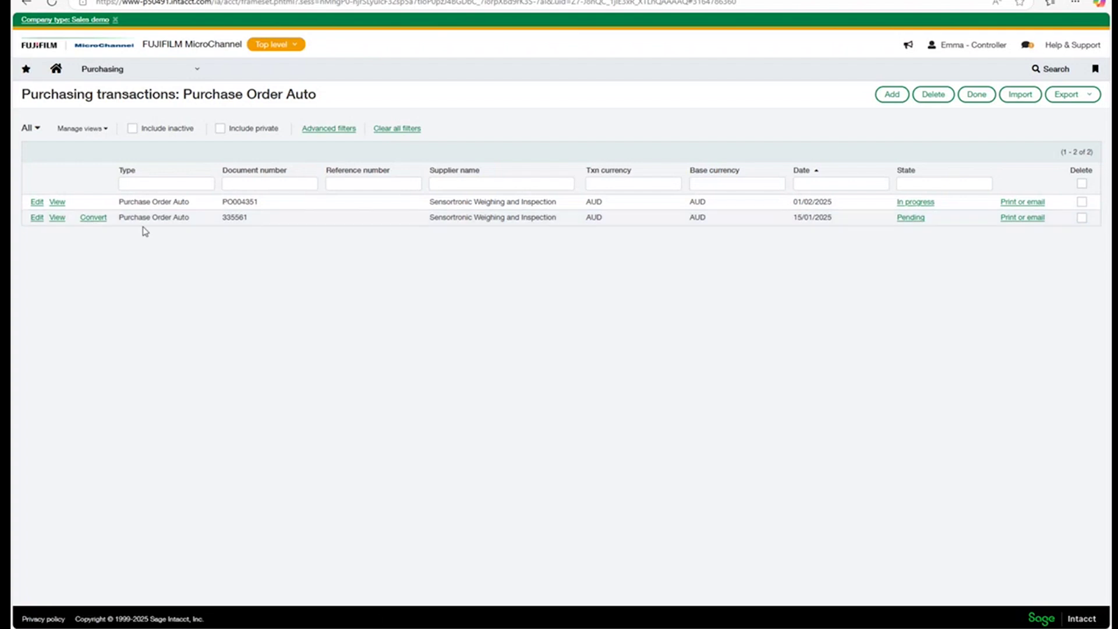
Step: Upload INV00022373.pdf to the automated transactions with location 600--FUJIFILM MicroChannel
left_click(110, 75)
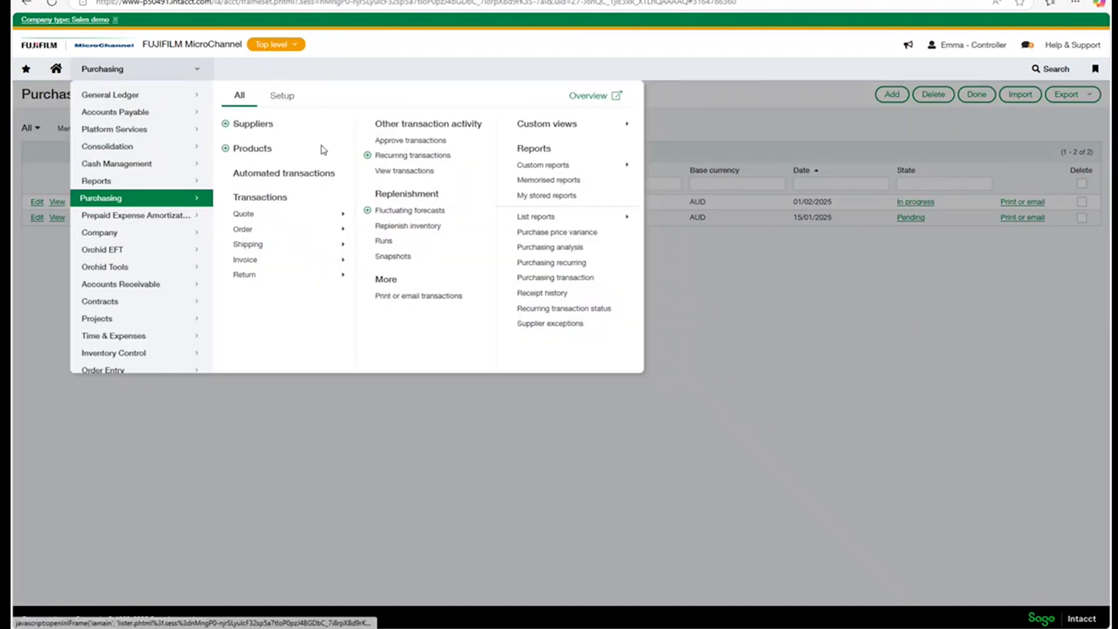
left_click(270, 175)
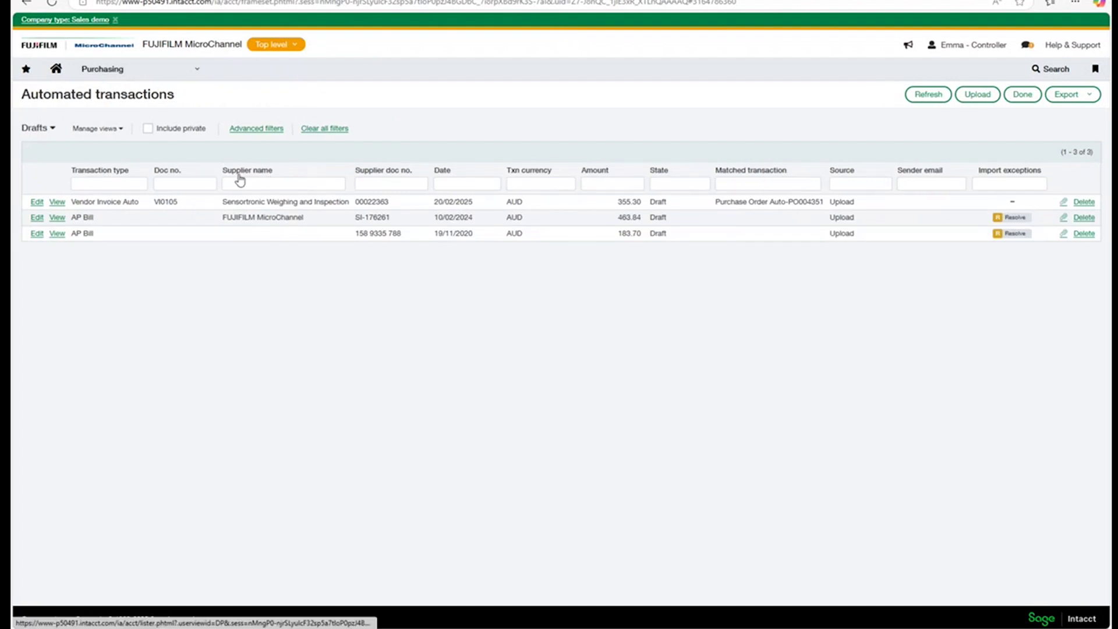
left_click(981, 96)
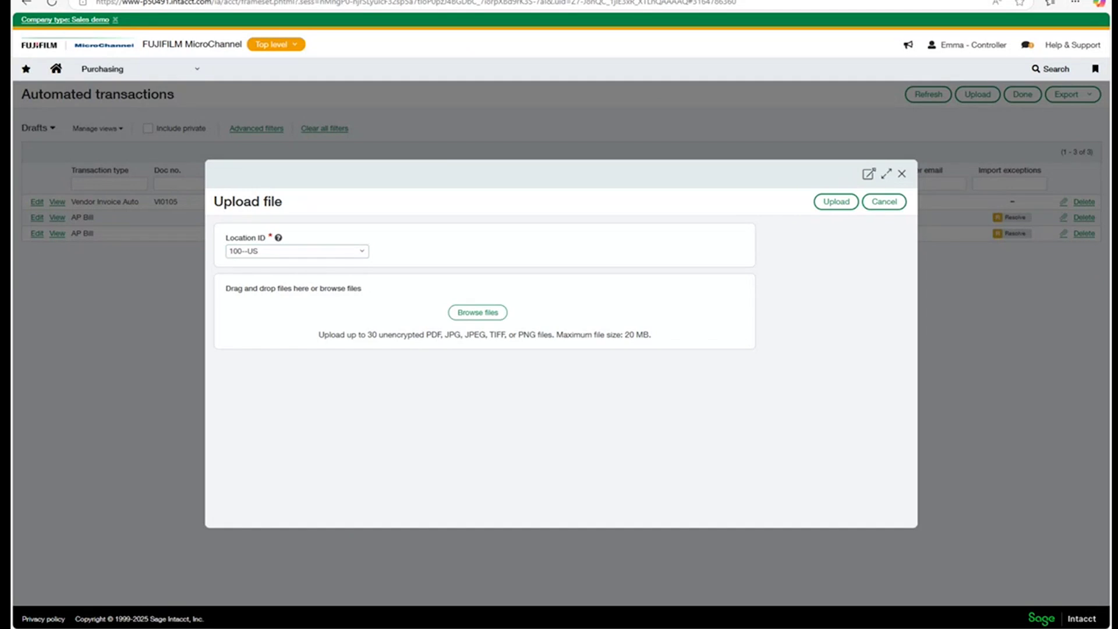
left_click_drag(628, 445, 525, 364)
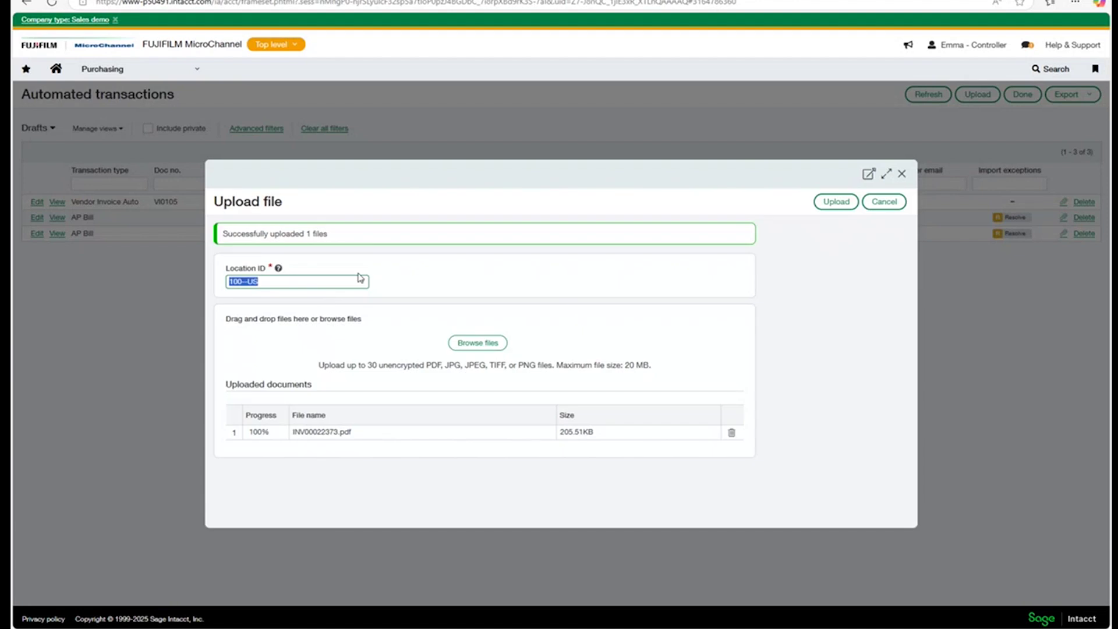
left_click(365, 284)
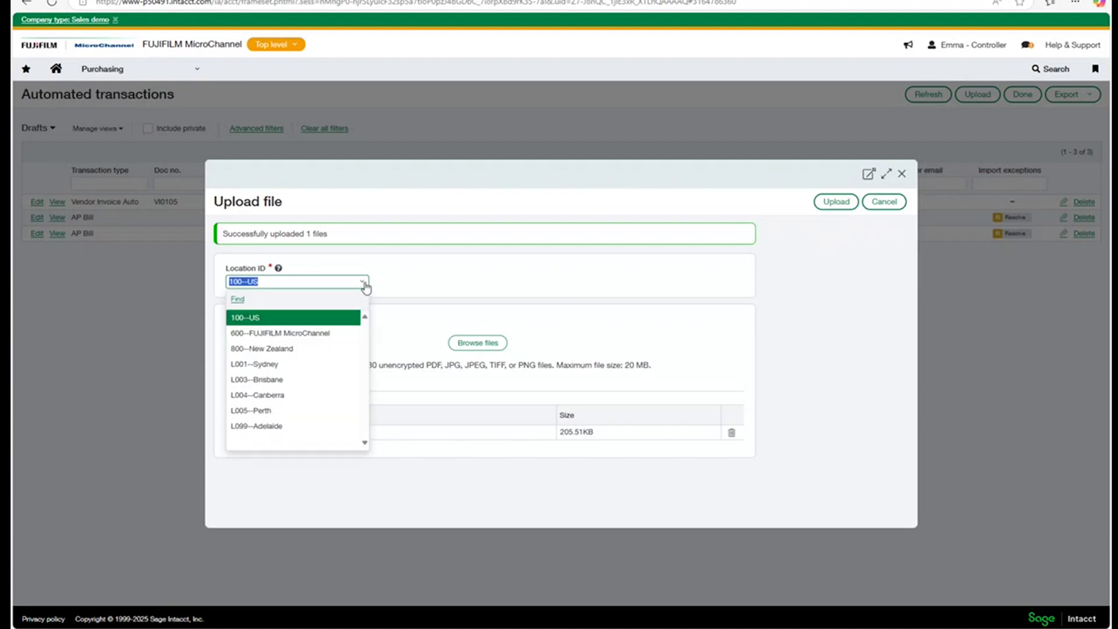
left_click(281, 333)
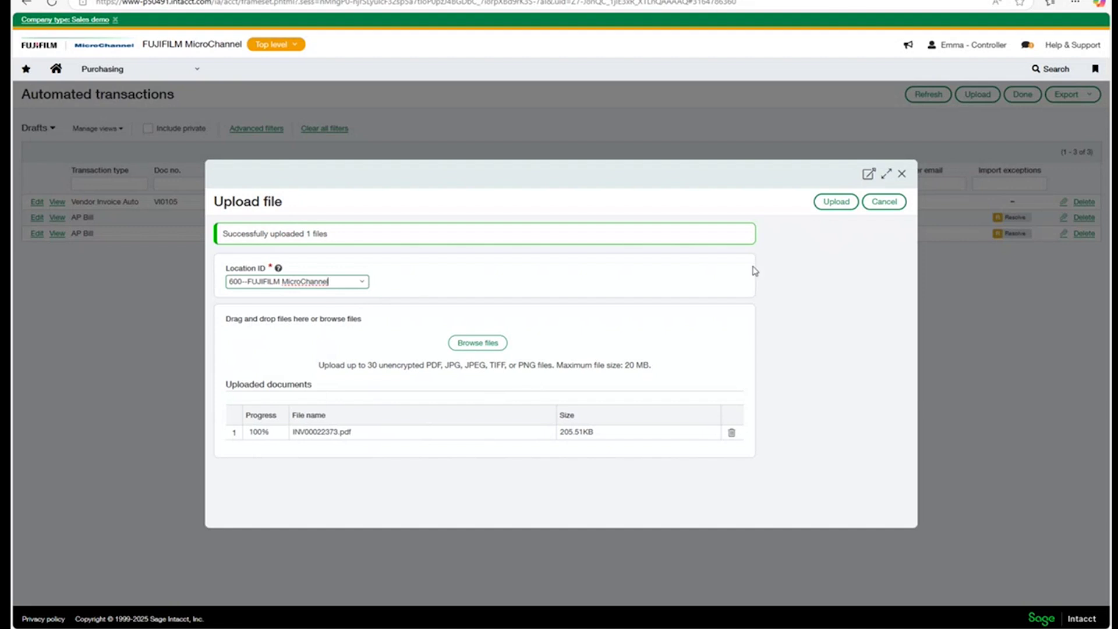
left_click(836, 202)
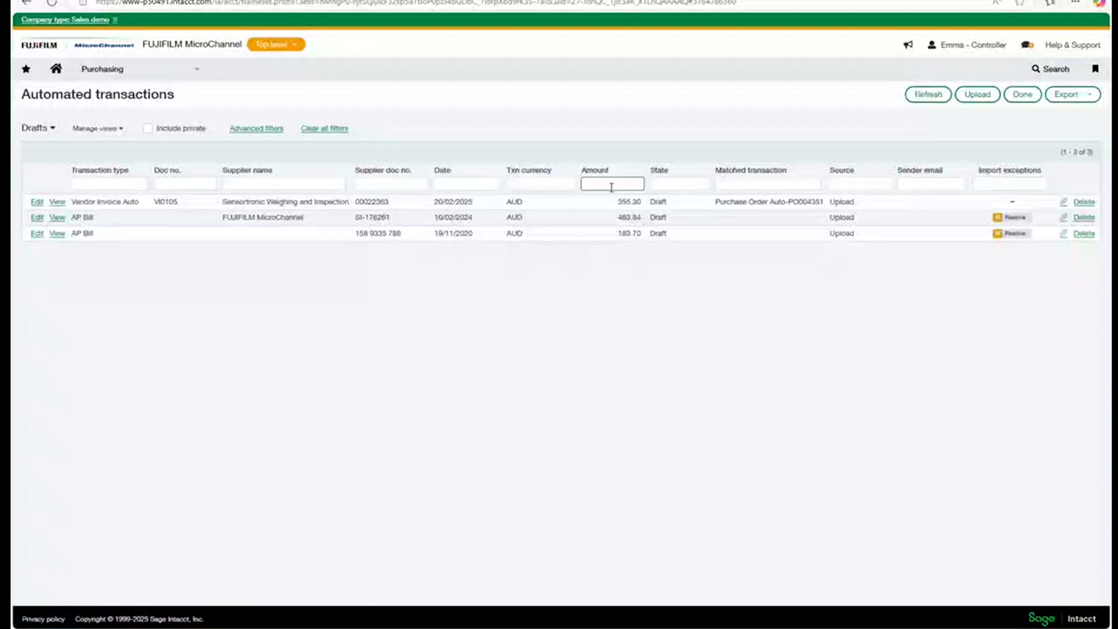
Step: Refresh the automated transactions, check the state of the uploaded document, and switch to the AP Automation with Purchasing slide
left_click(925, 96)
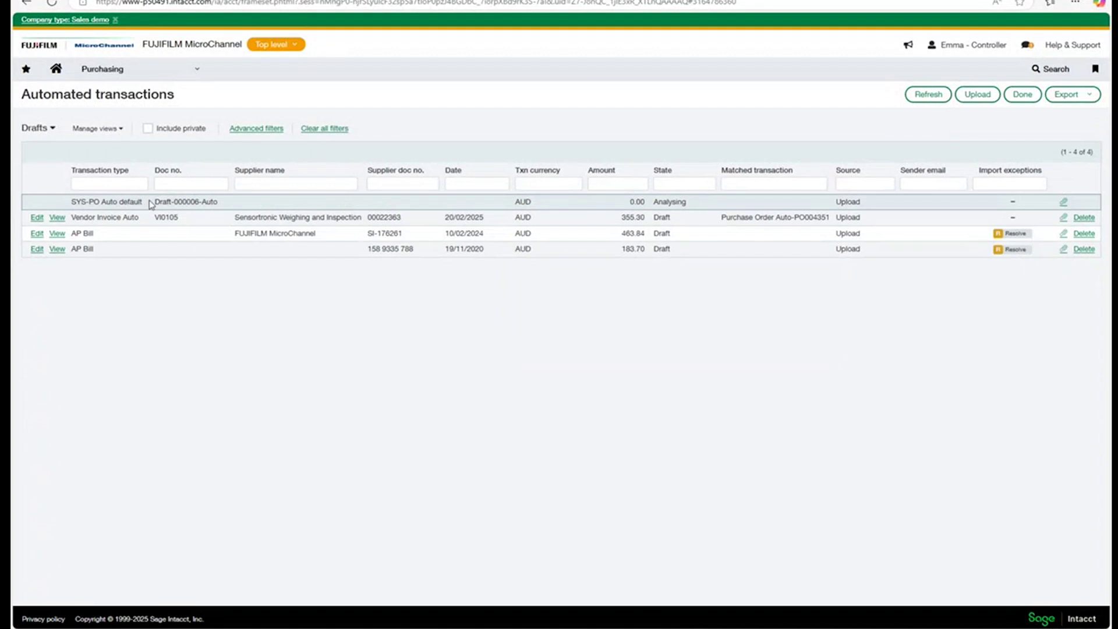
left_click_drag(652, 202, 687, 208)
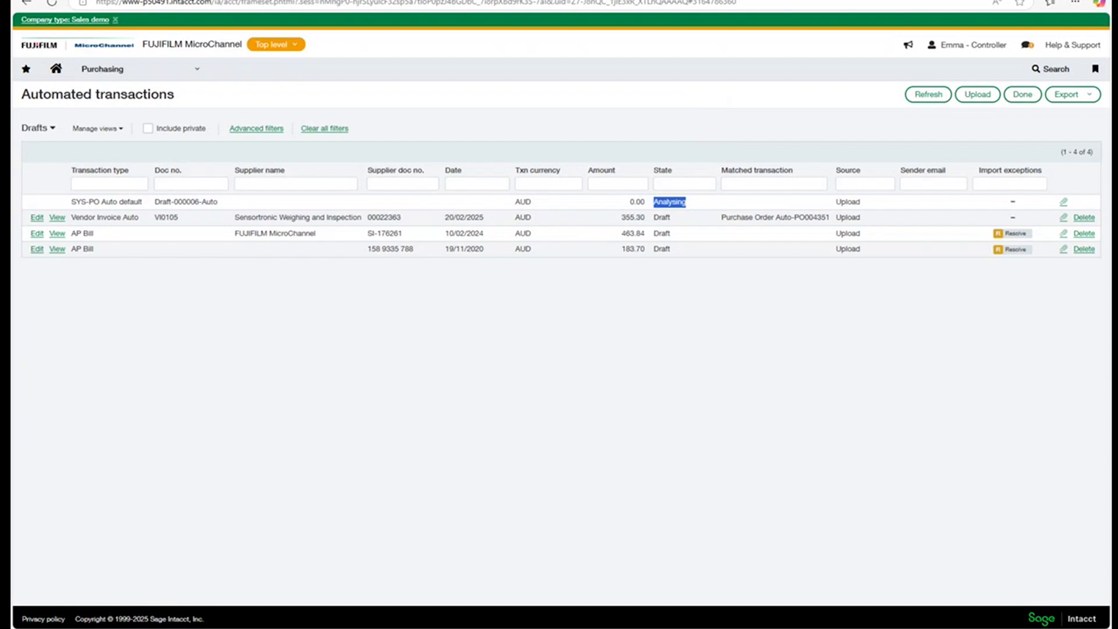
key("alt+Tab")
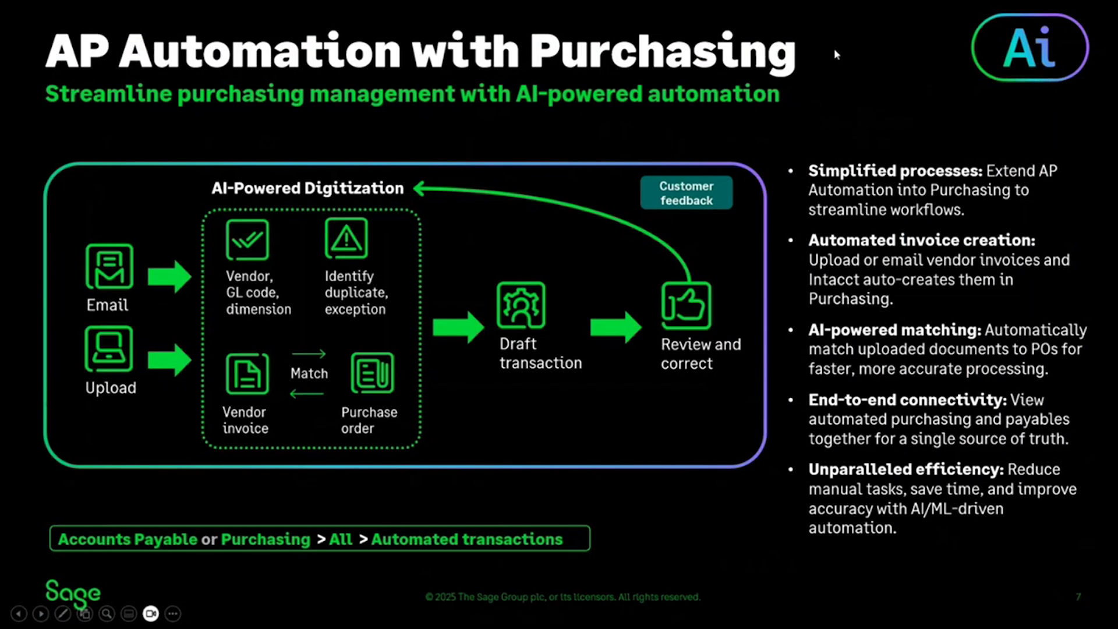
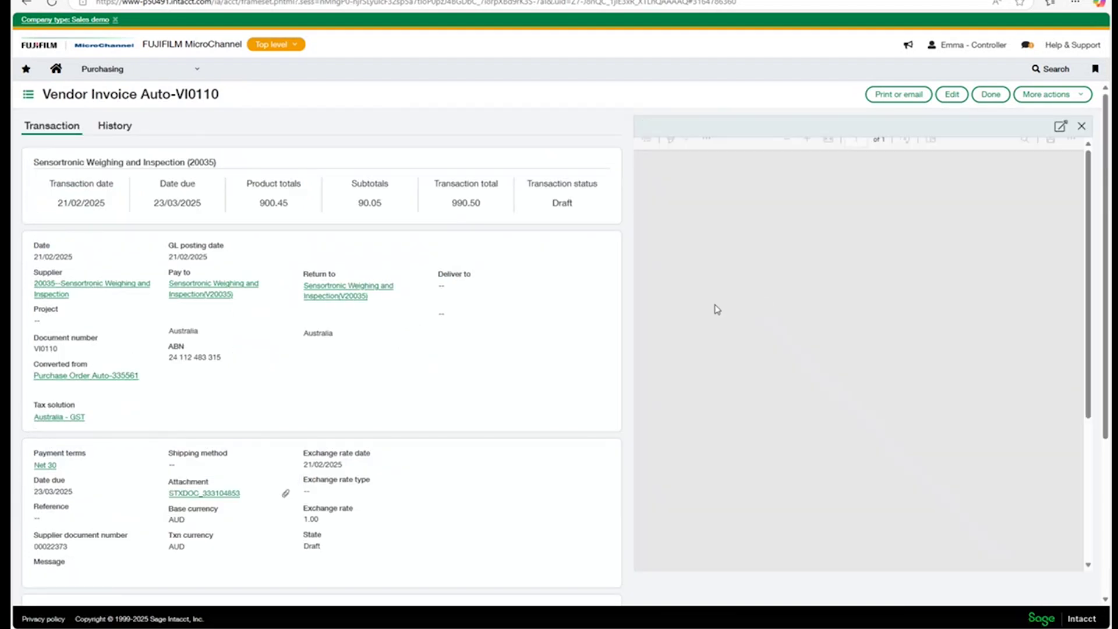
Step: Compare the entries, tax and subtotals of Vendor Invoice Auto-VI0110 with its attached document, and close the attachment preview
scroll(891, 396, "down", 3)
scroll(524, 373, "down", 4)
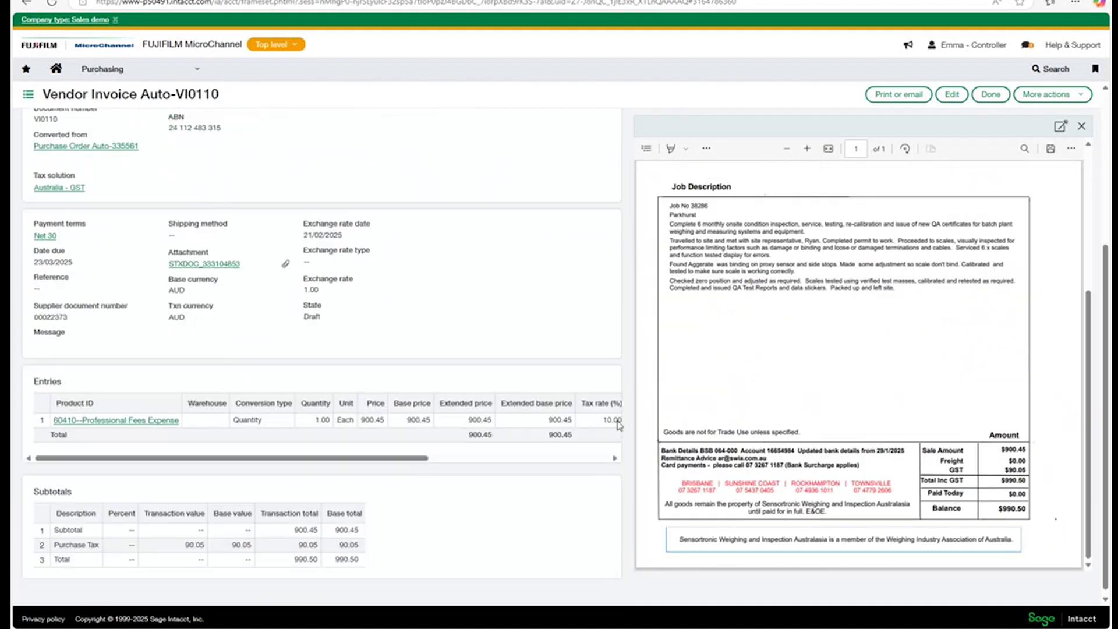
left_click_drag(189, 454, 260, 449)
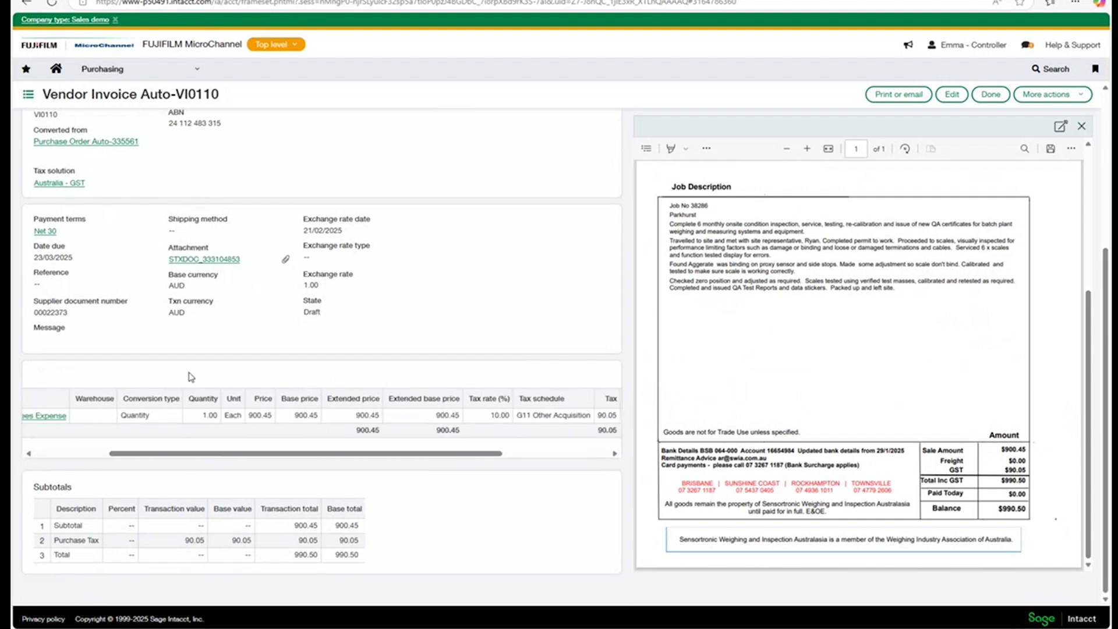
scroll(582, 307, "up", 1)
left_click(1081, 128)
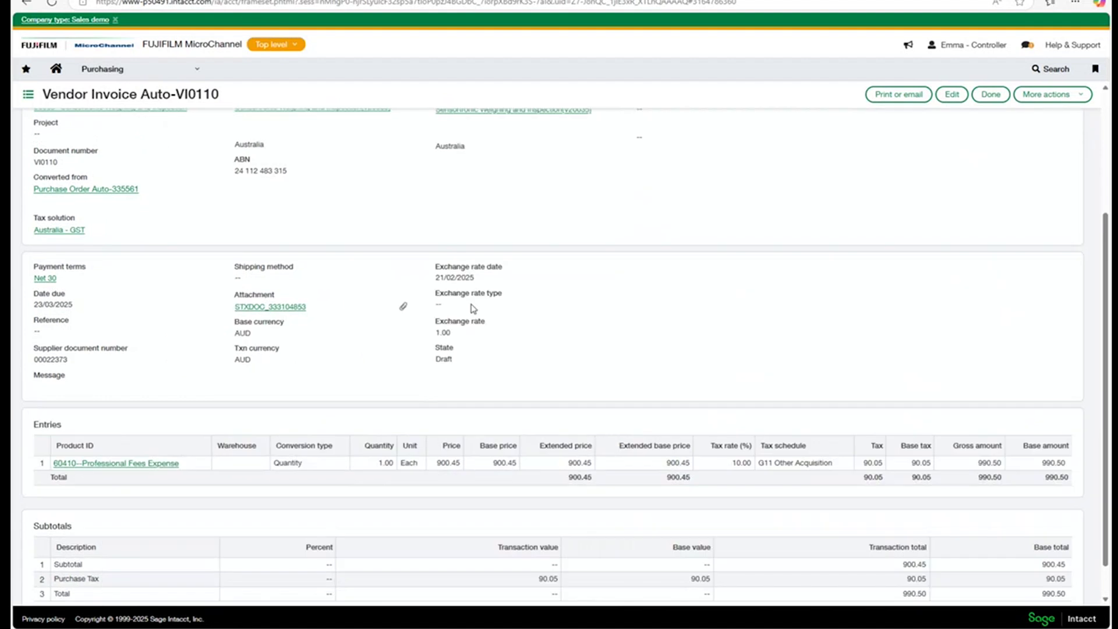
scroll(536, 369, "up", 3)
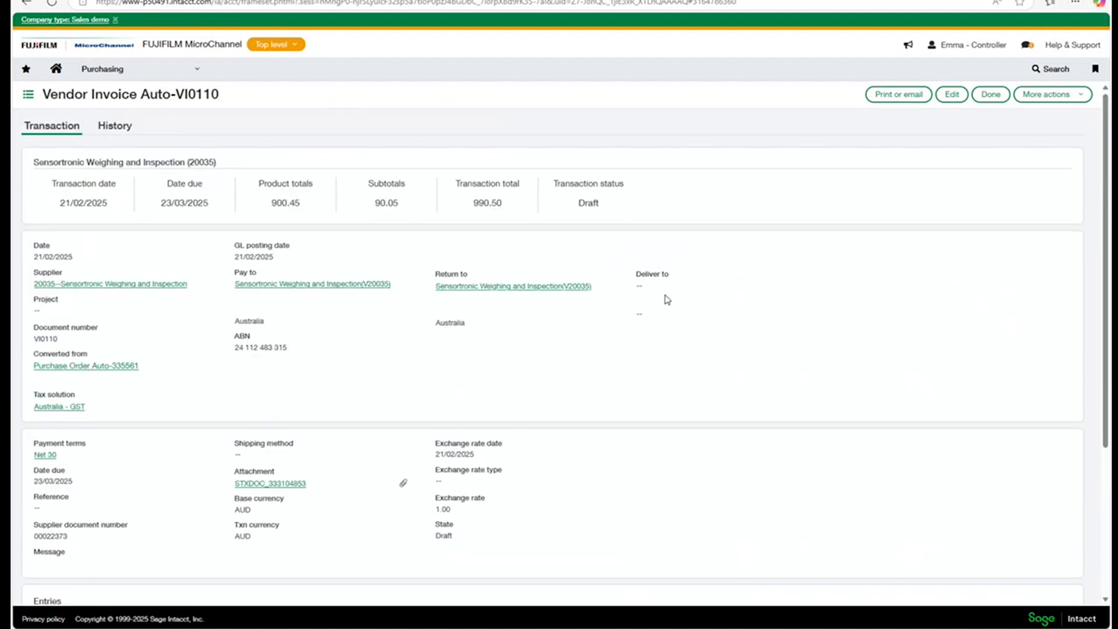
Step: Open Vendor Invoice Auto-VI0110 for editing, point out the Change to AP purchase invoice option, and leave without saving
left_click(950, 99)
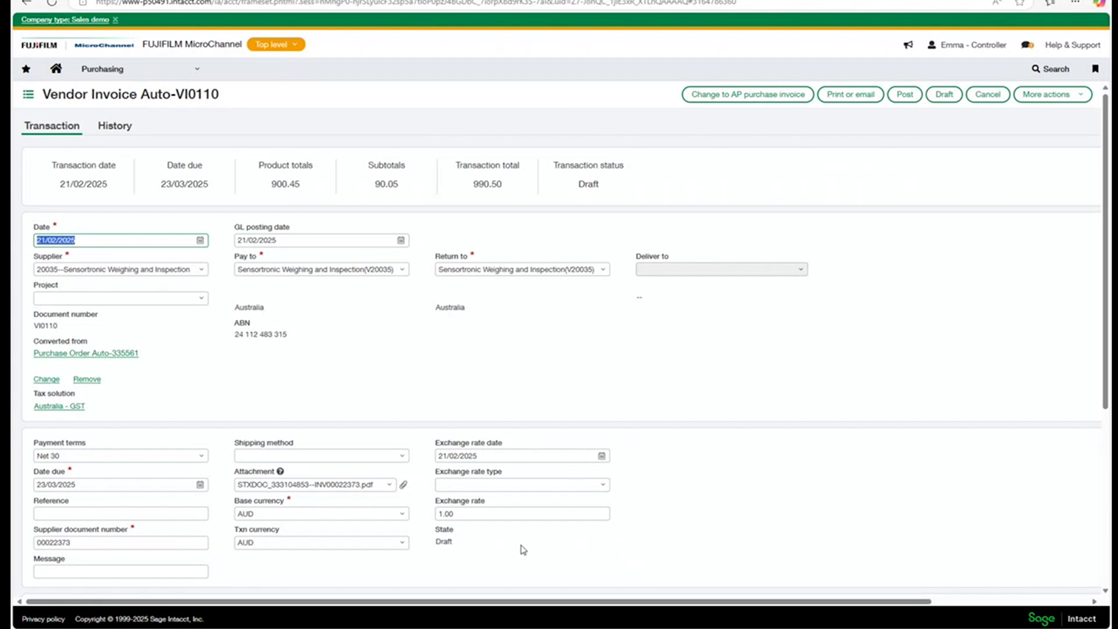
mouse_move(667, 74)
left_mouse_down()
mouse_move(752, 112)
mouse_move(817, 115)
left_mouse_up()
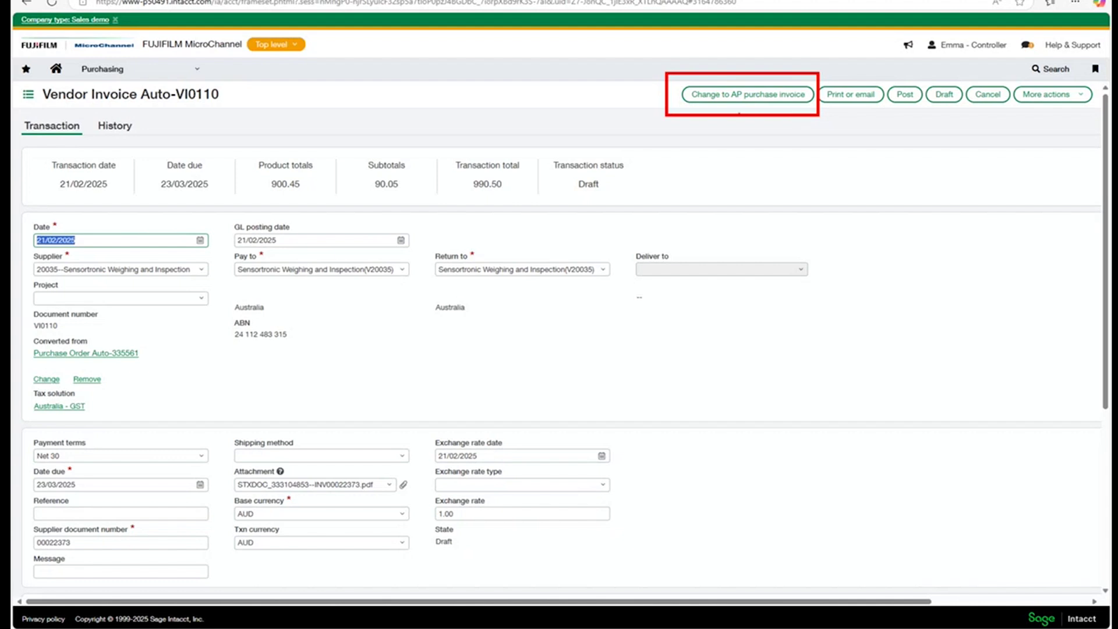
left_click(988, 95)
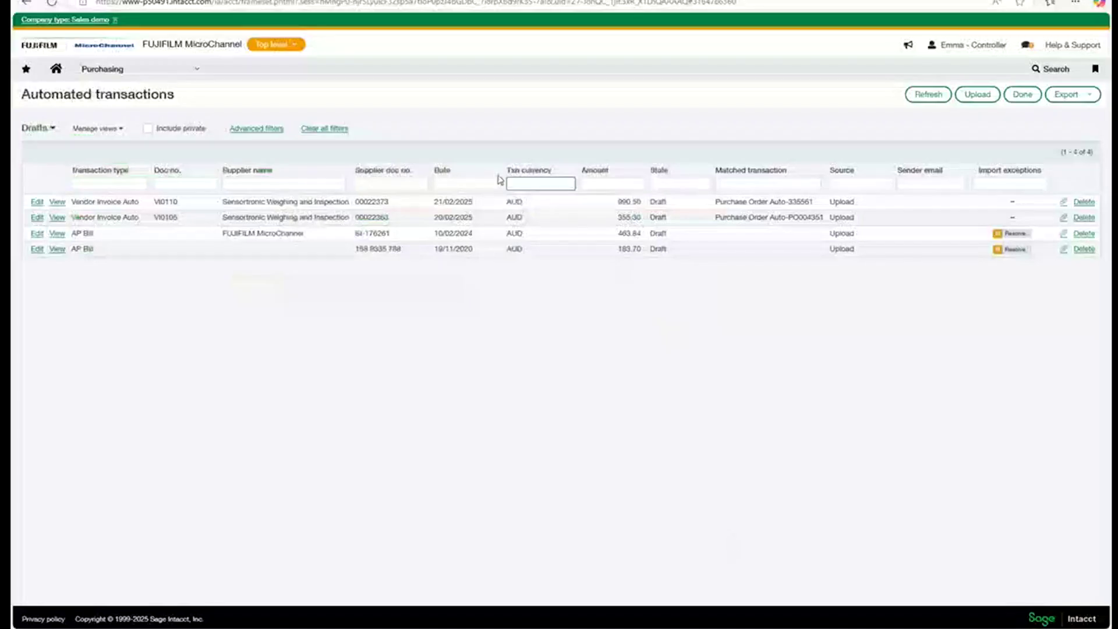
Step: Open the Accounts Payable configuration and find the AP purchase invoice approval settings
left_click(162, 74)
mouse_move(131, 113)
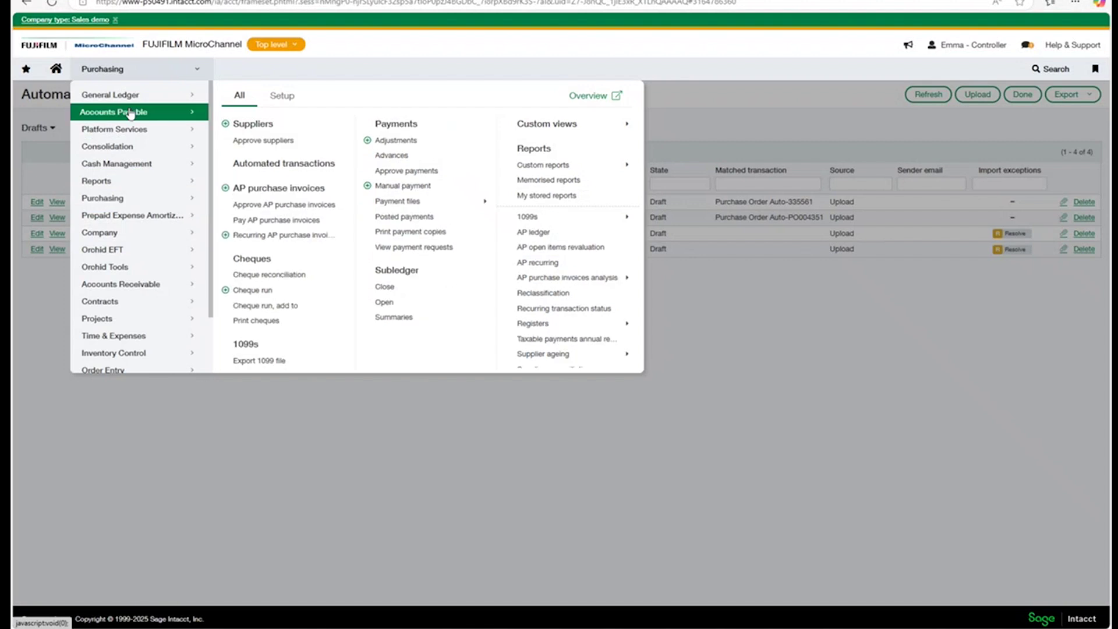
left_click(285, 102)
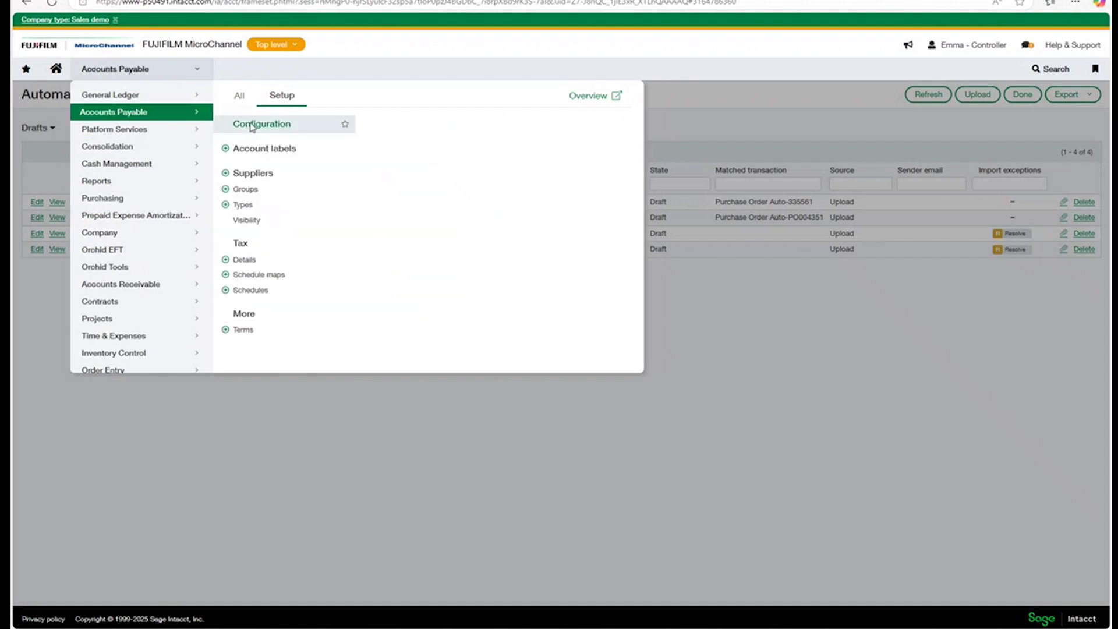
left_click(257, 121)
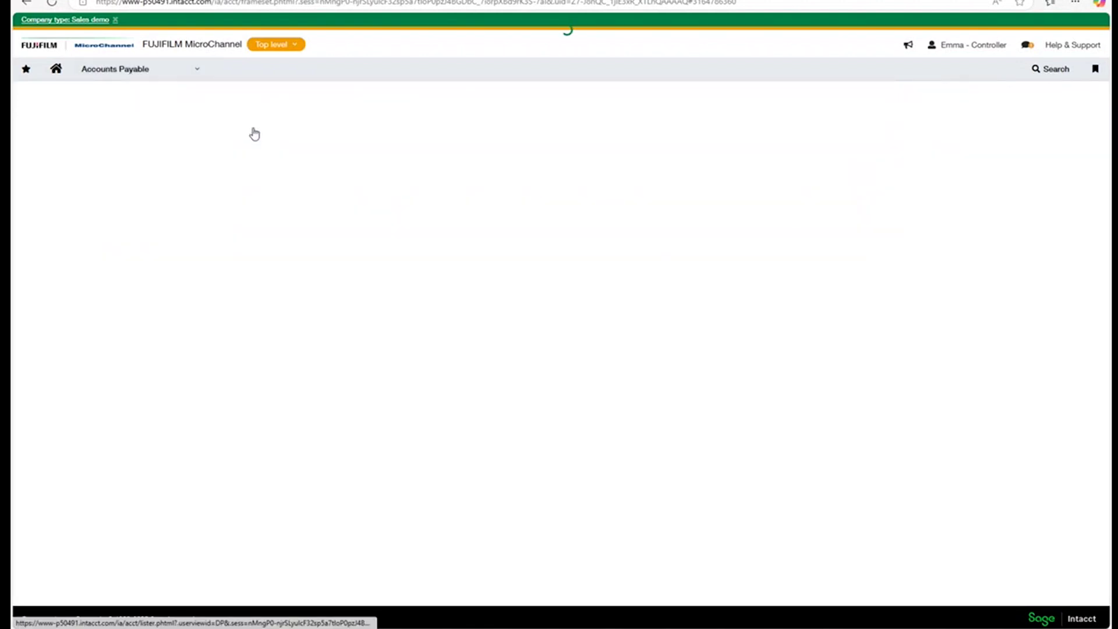
scroll(341, 344, "down", 15)
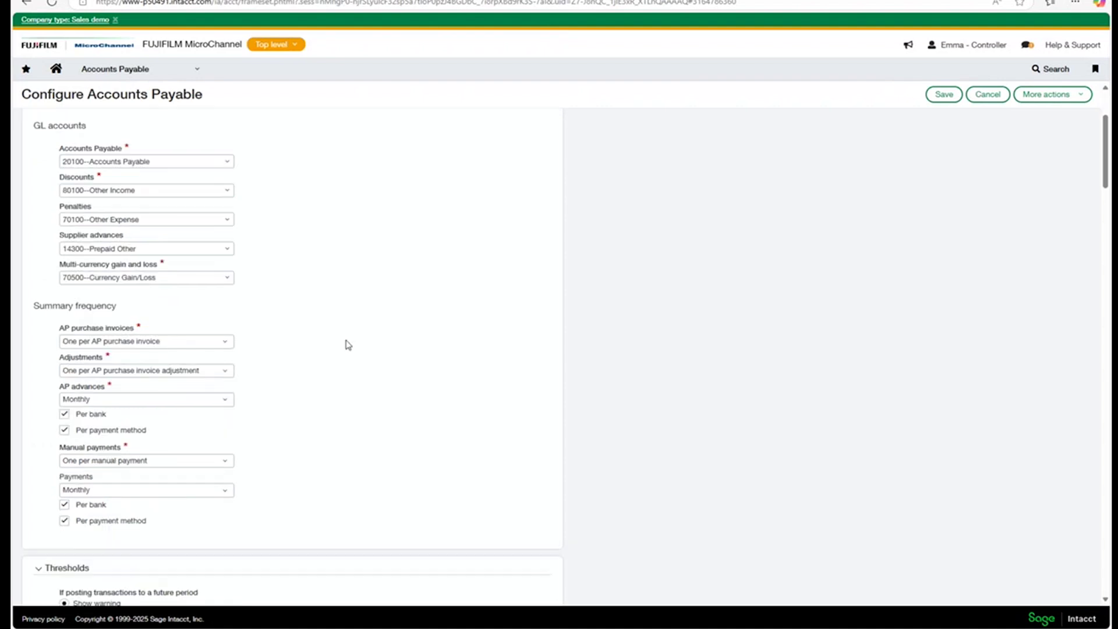
scroll(341, 347, "down", 10)
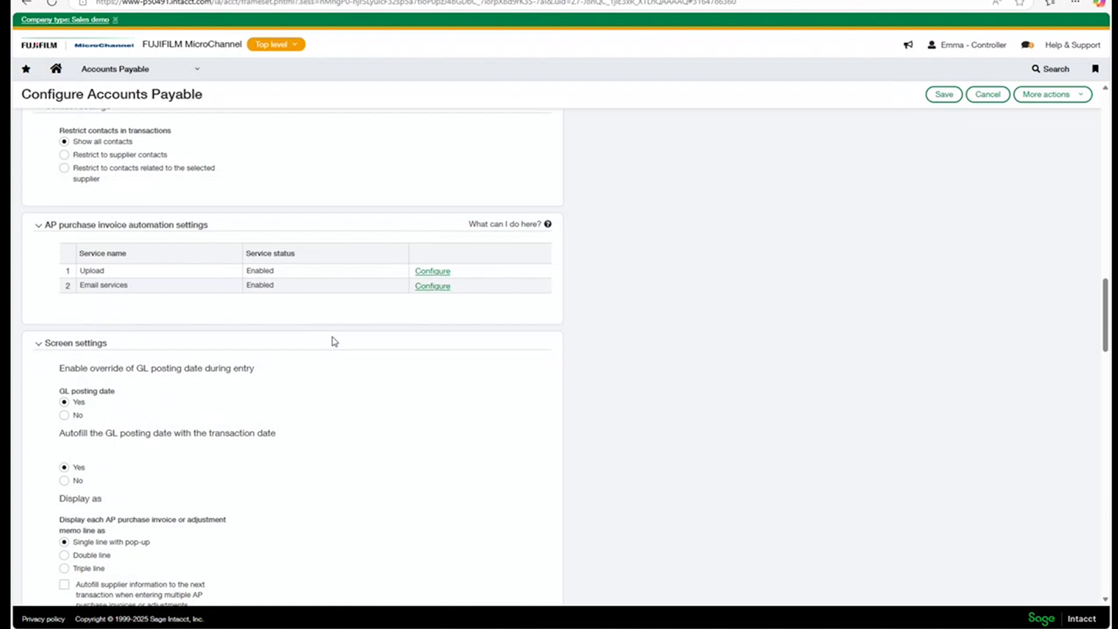
scroll(279, 332, "down", 5)
scroll(232, 324, "down", 12)
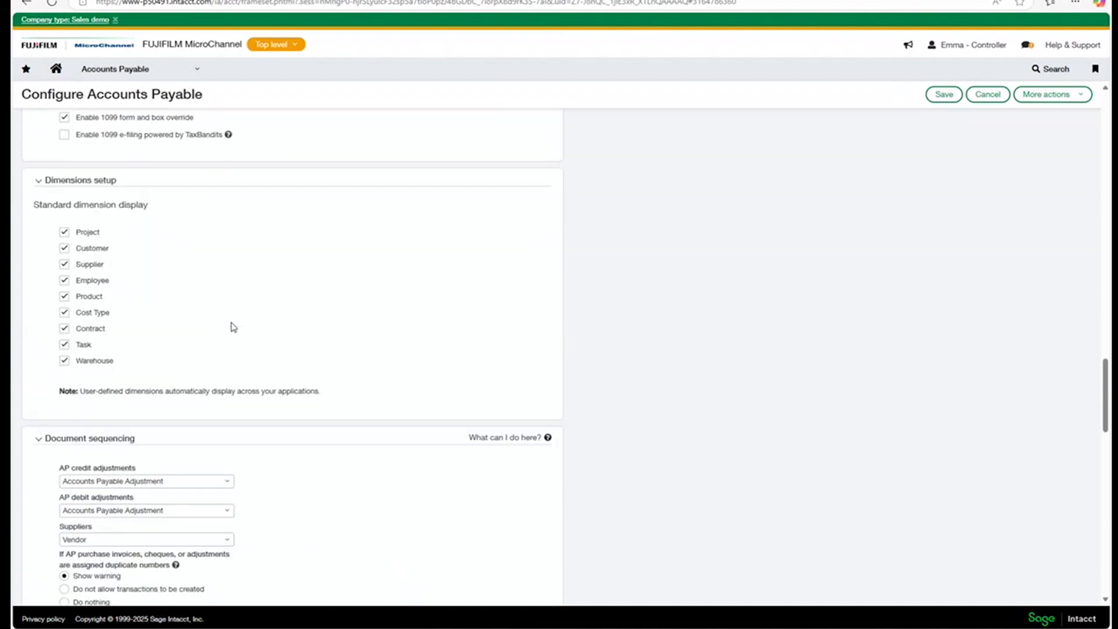
scroll(219, 330, "down", 4)
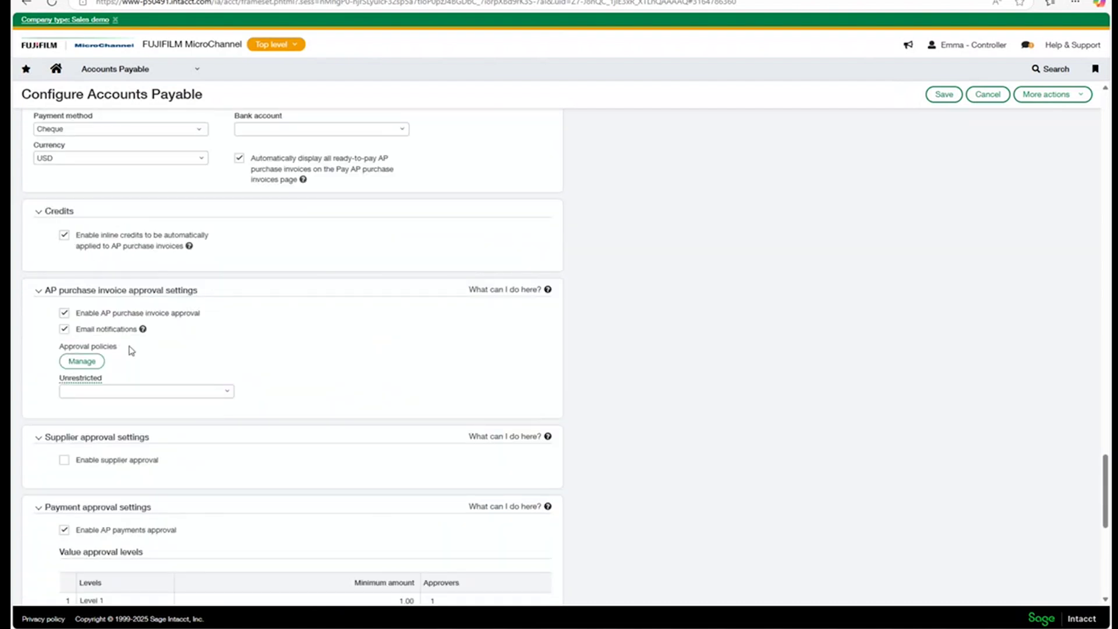
Step: Open the AP purchase invoice approval policy, check the rule types available for the second rule, and cancel without saving
left_click(87, 362)
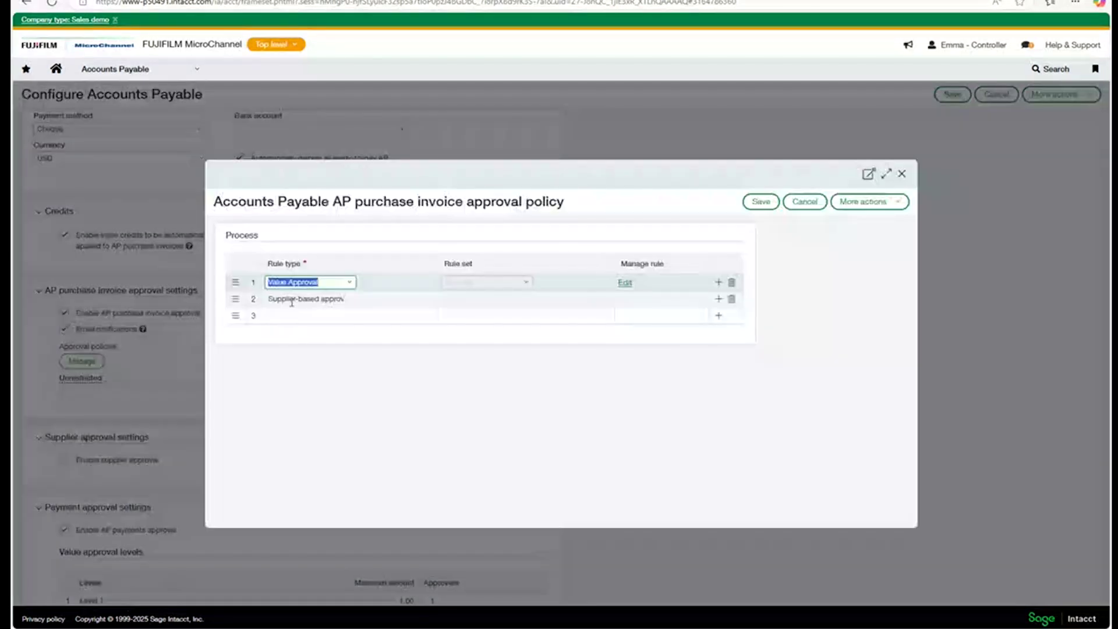
left_click(283, 299)
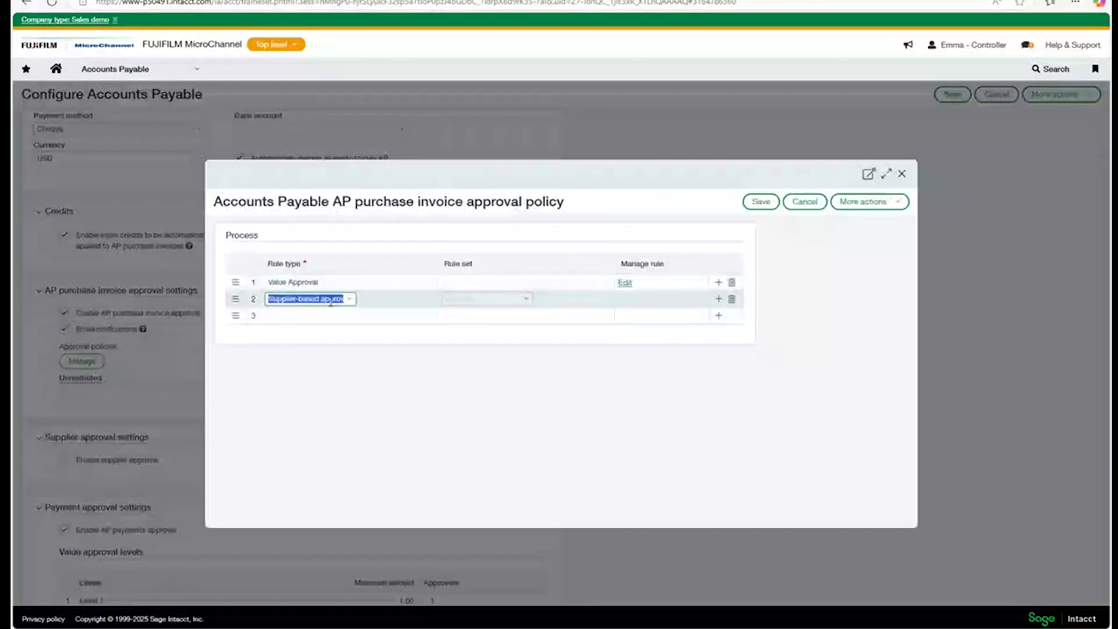
left_click(349, 300)
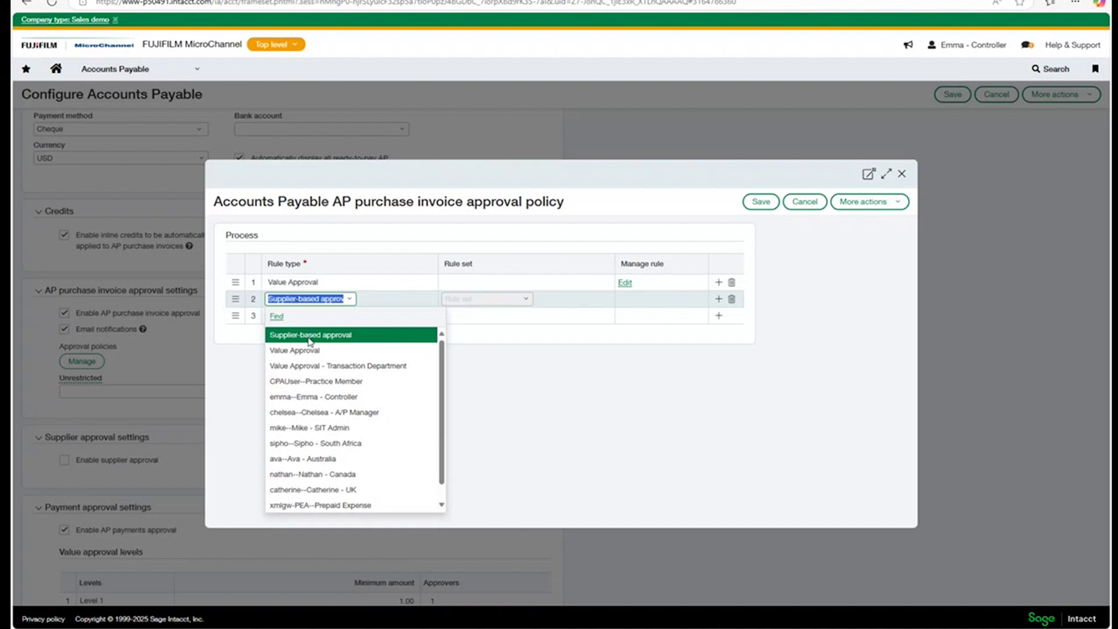
left_click(800, 205)
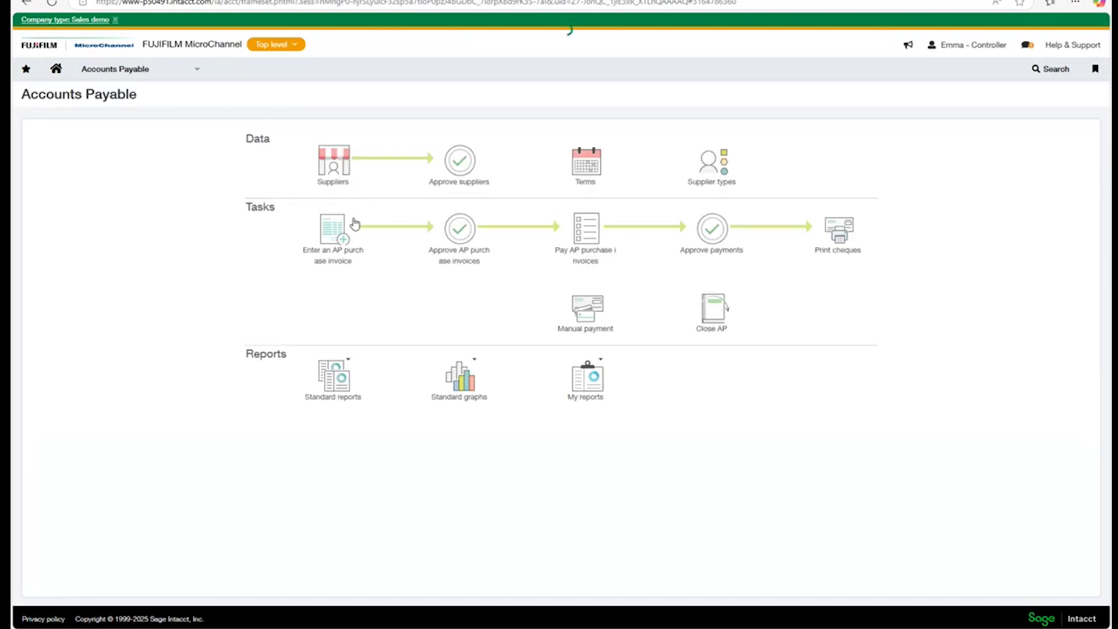
Step: Open supplier 20004 National Grid (ABA) for editing and find the AP purchase invoice approver setting in its billing details
left_click(355, 224)
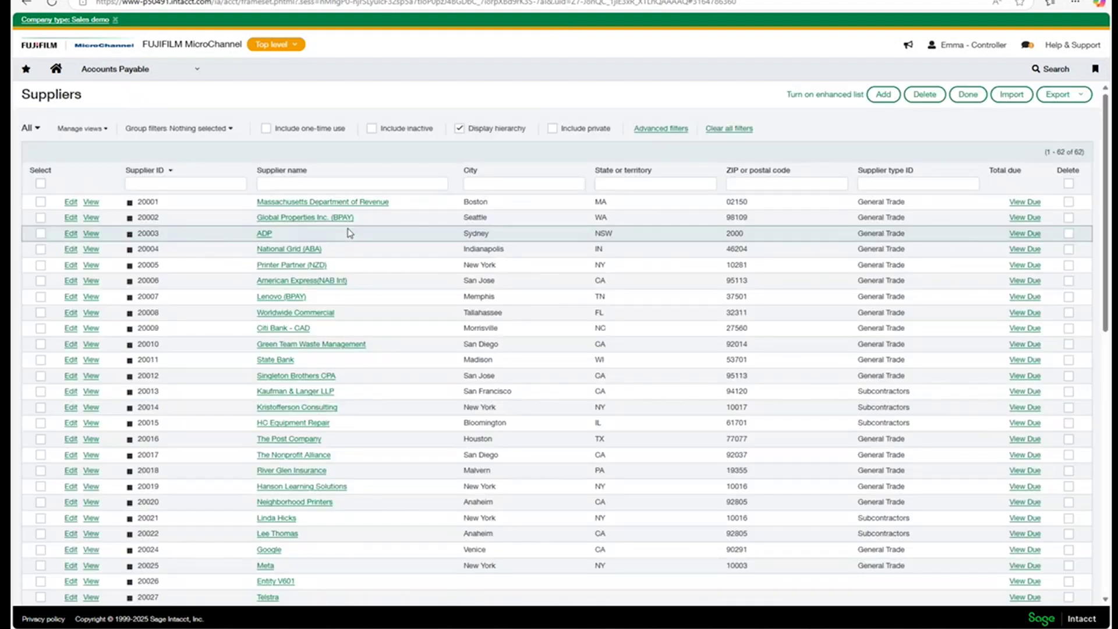
left_click(73, 253)
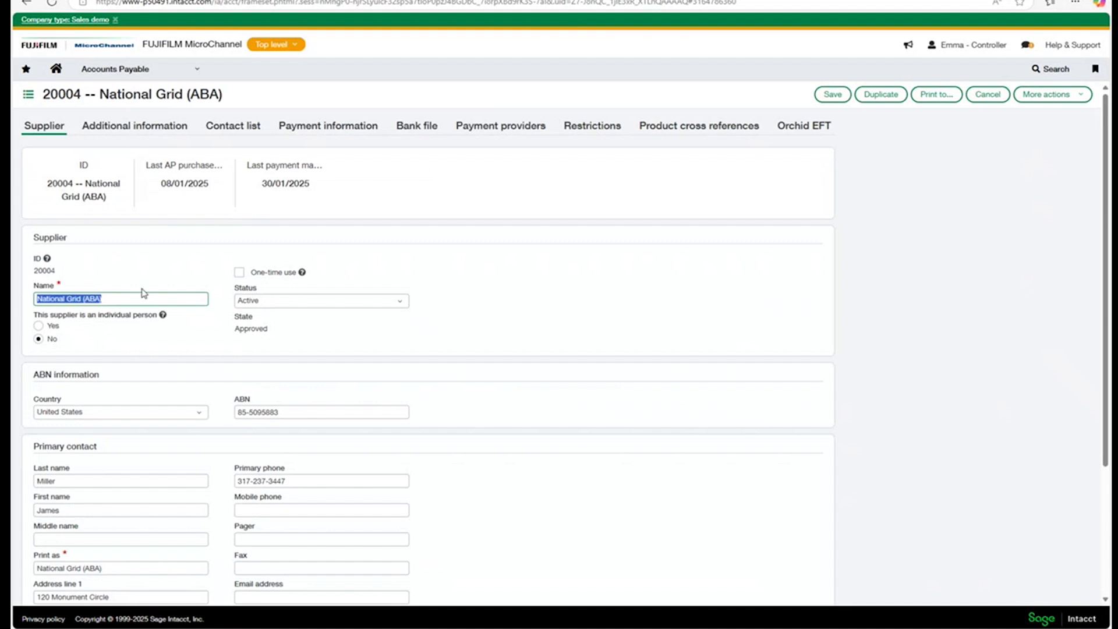
scroll(145, 294, "down", 2)
scroll(151, 300, "up", 2)
left_click(127, 126)
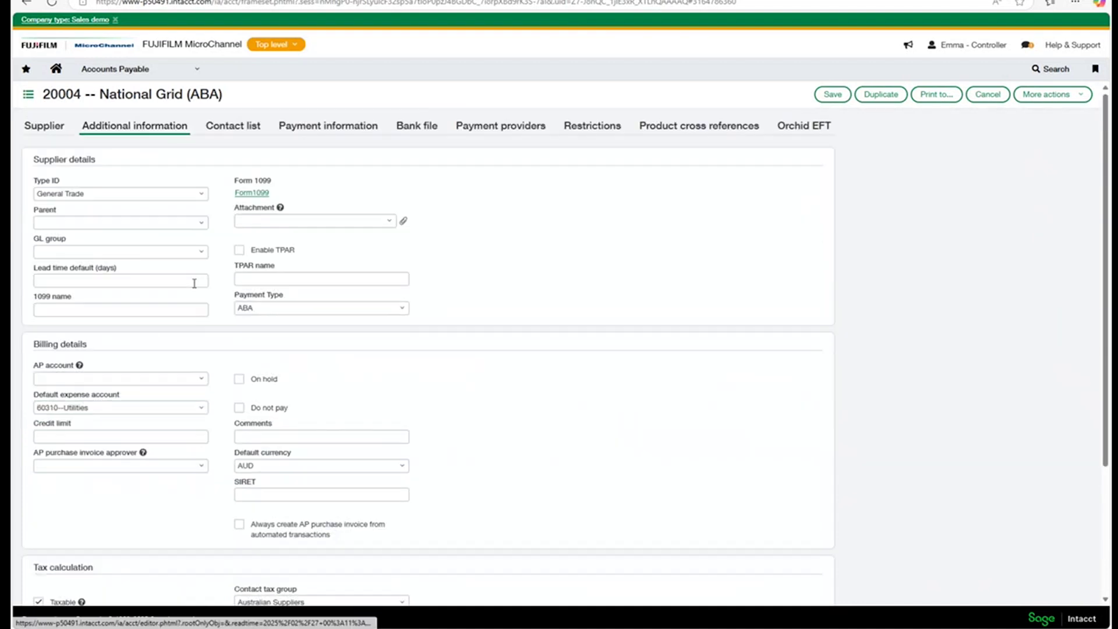
scroll(194, 299, "down", 3)
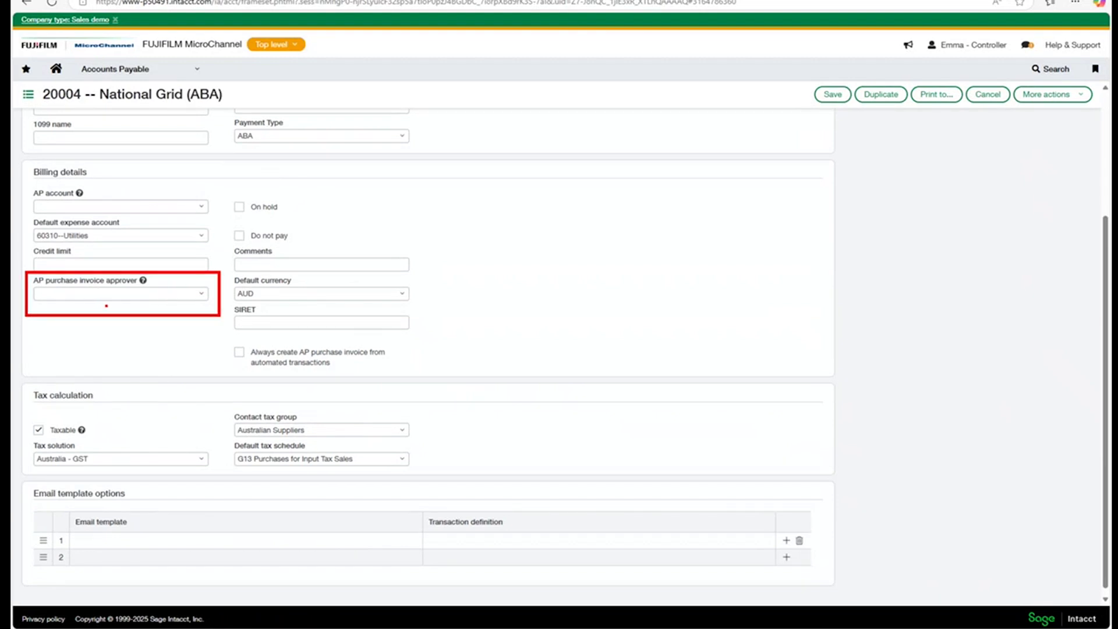
Step: Check which users are available as the supplier's AP purchase invoice approver, and leave the supplier record without saving
left_click(201, 294)
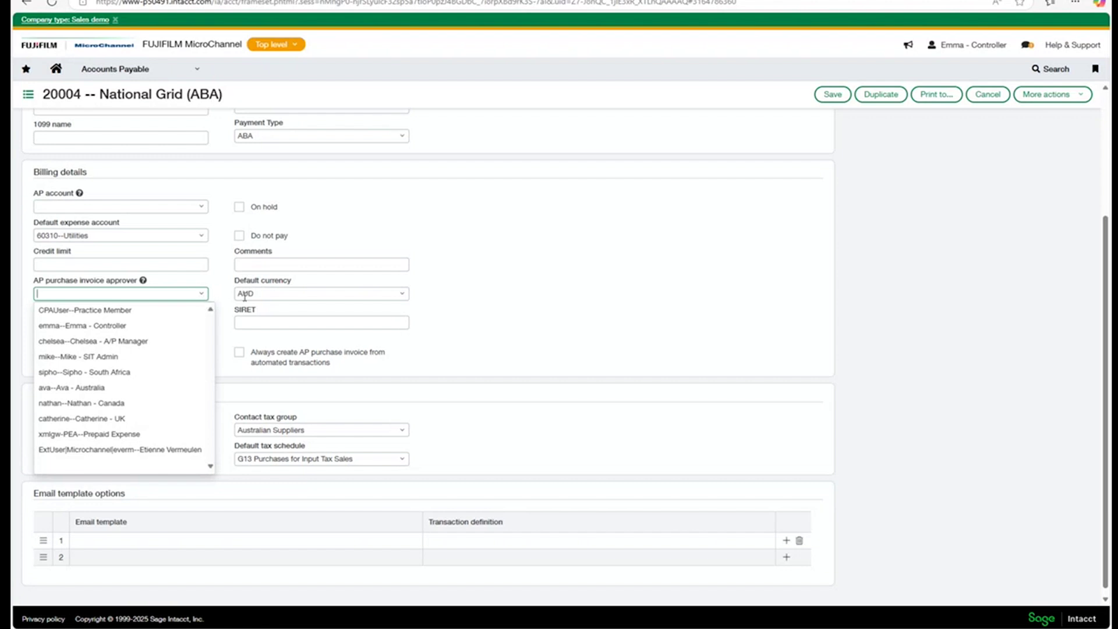
left_click(539, 305)
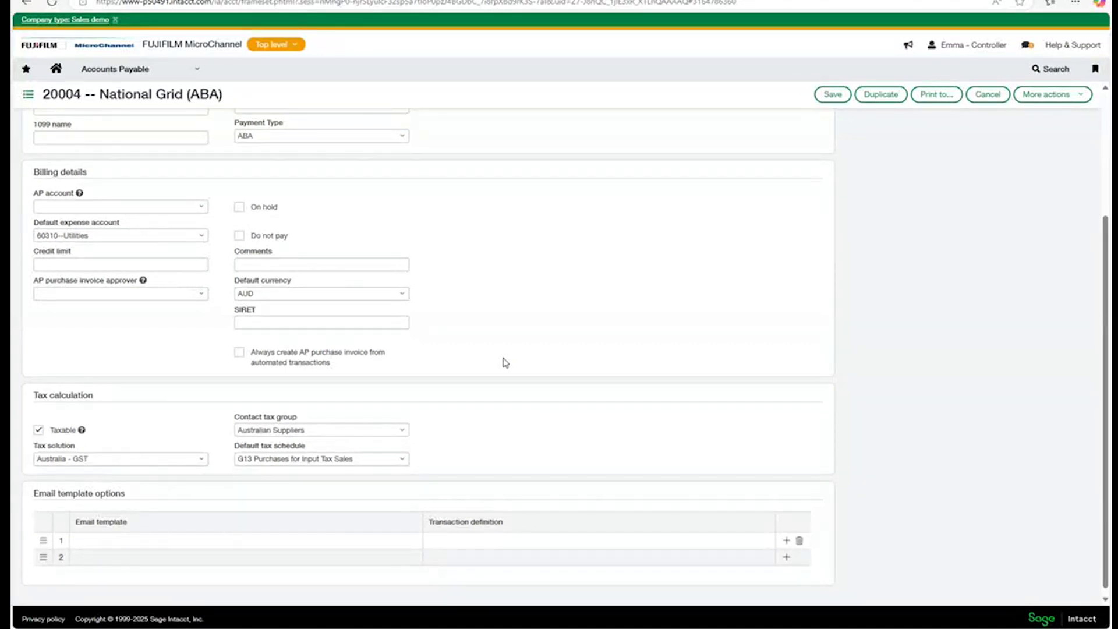
left_click(985, 94)
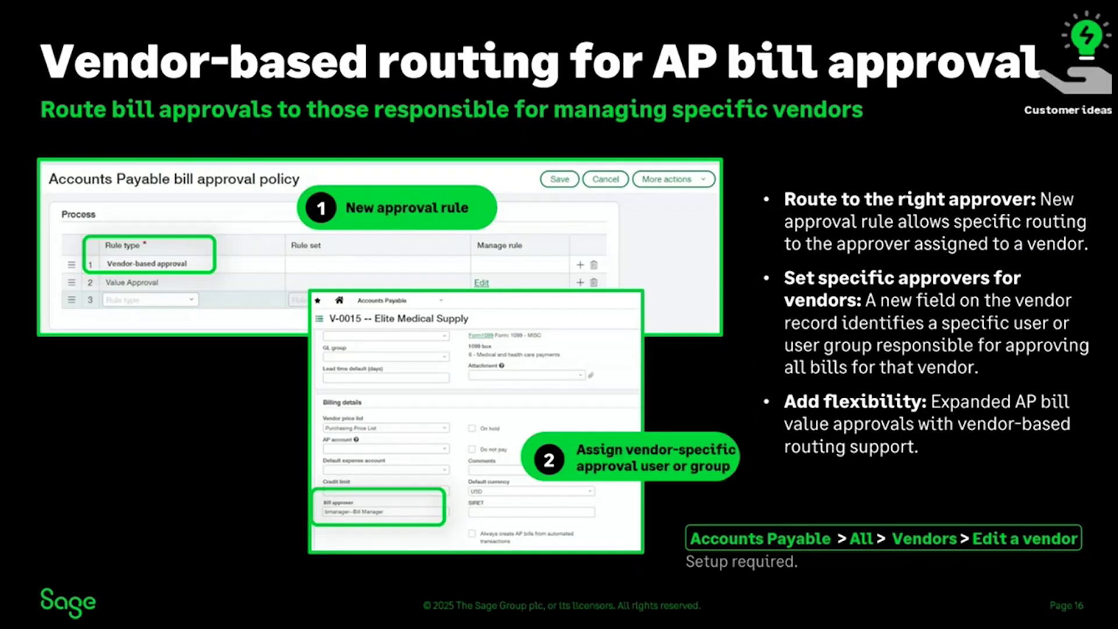
left_click(585, 391)
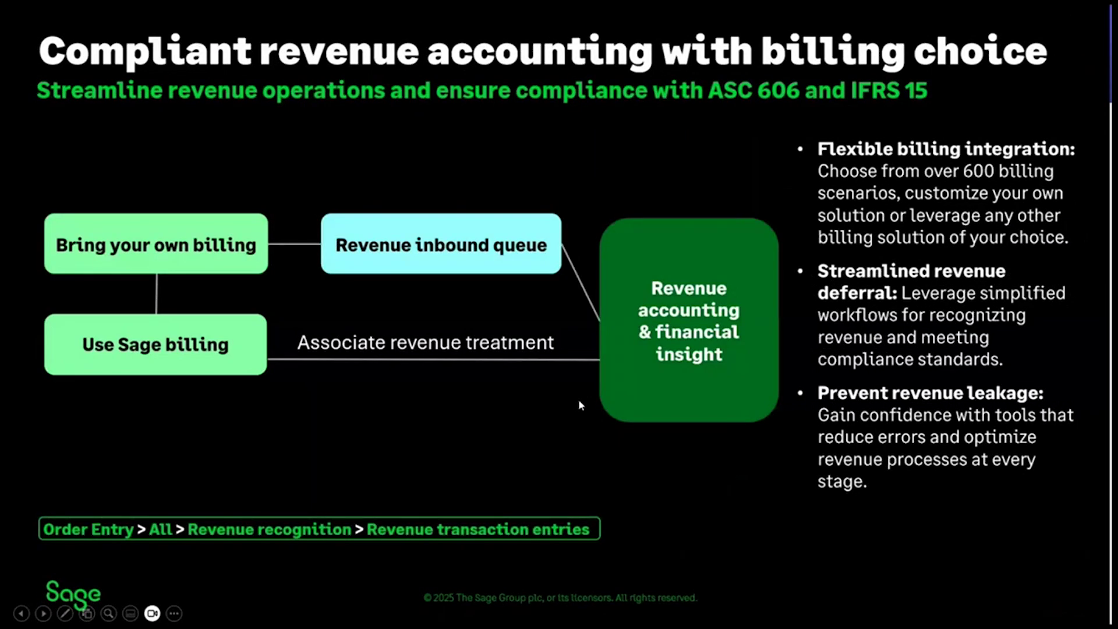
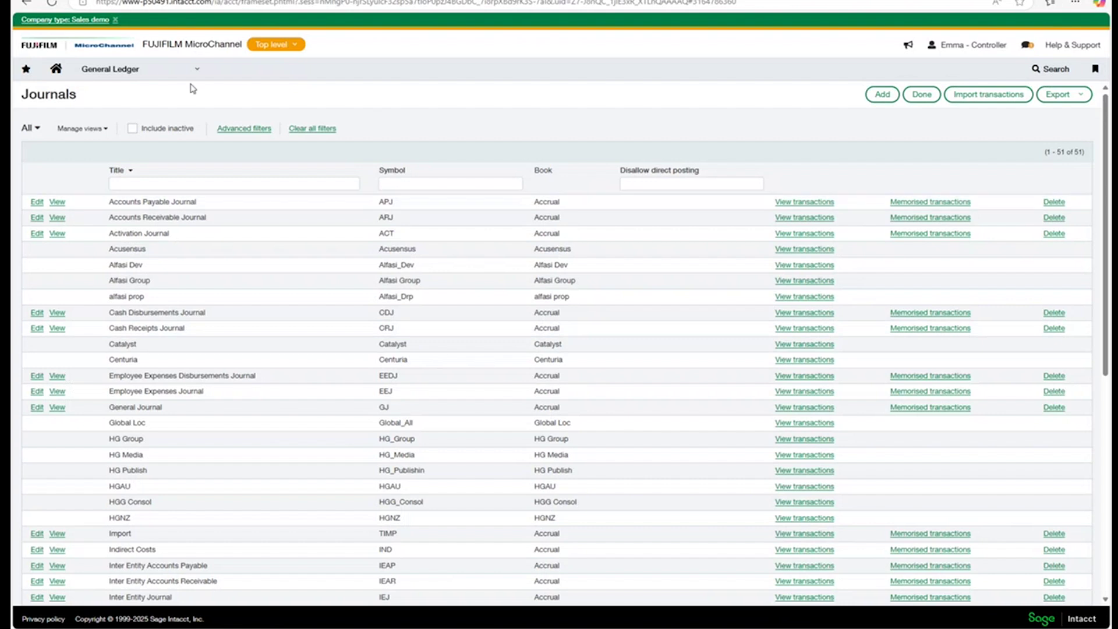
Step: Check the Enable for regularisation option and its reclassification journal in the General Ledger configuration, and cancel without saving
left_click(252, 127)
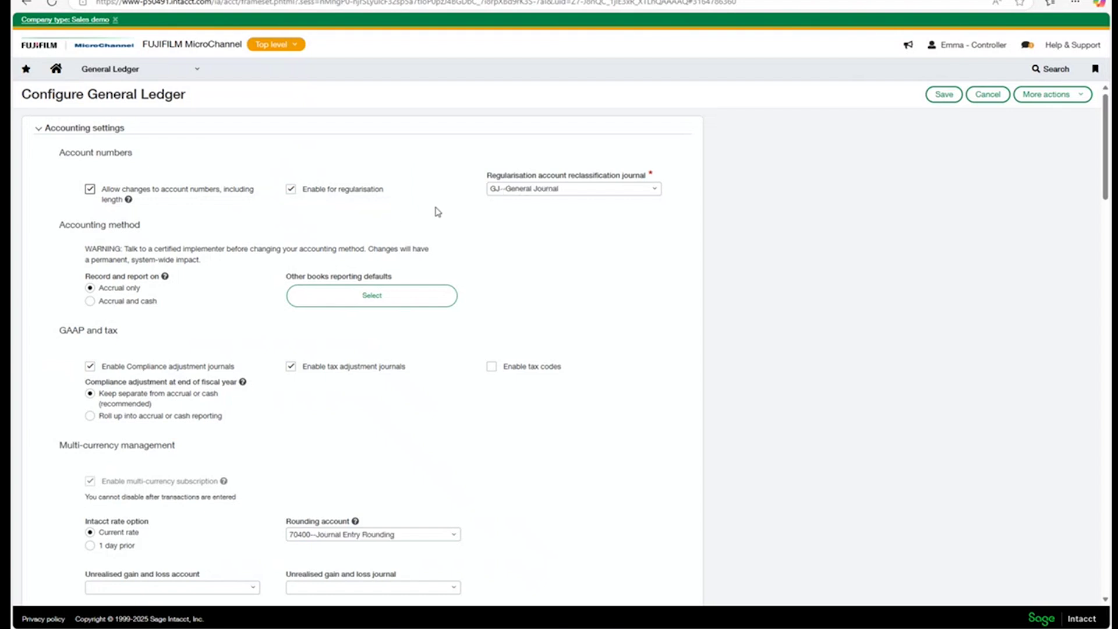
left_click(988, 94)
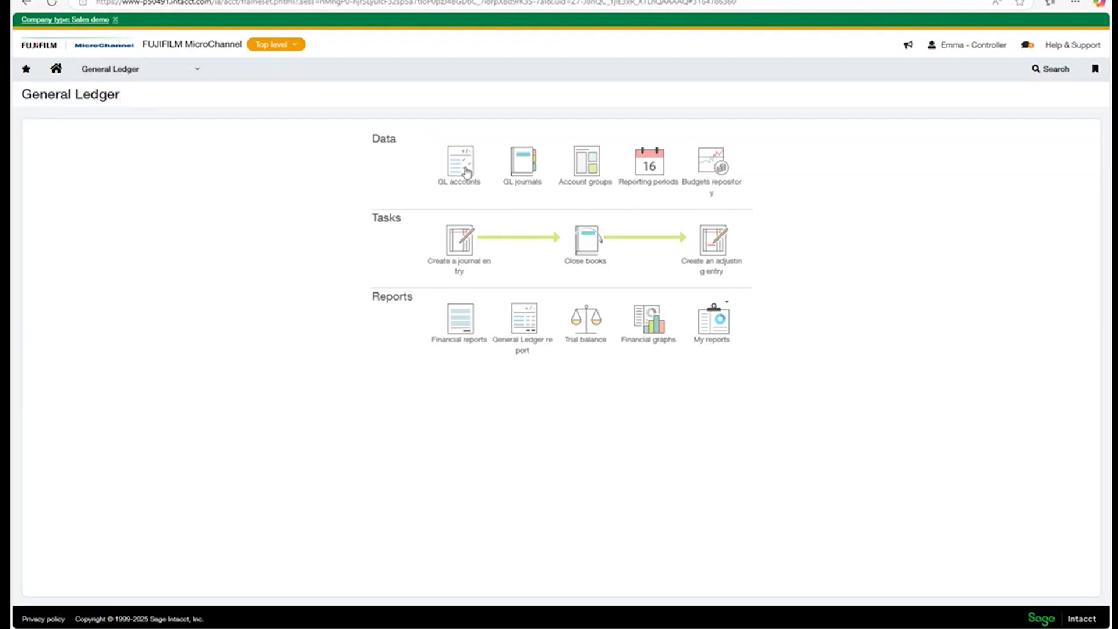
Step: View General Ledger account 10060 Checking 6 - NAB, check its Regularisation account and reclassification account settings, and close it
left_click(466, 172)
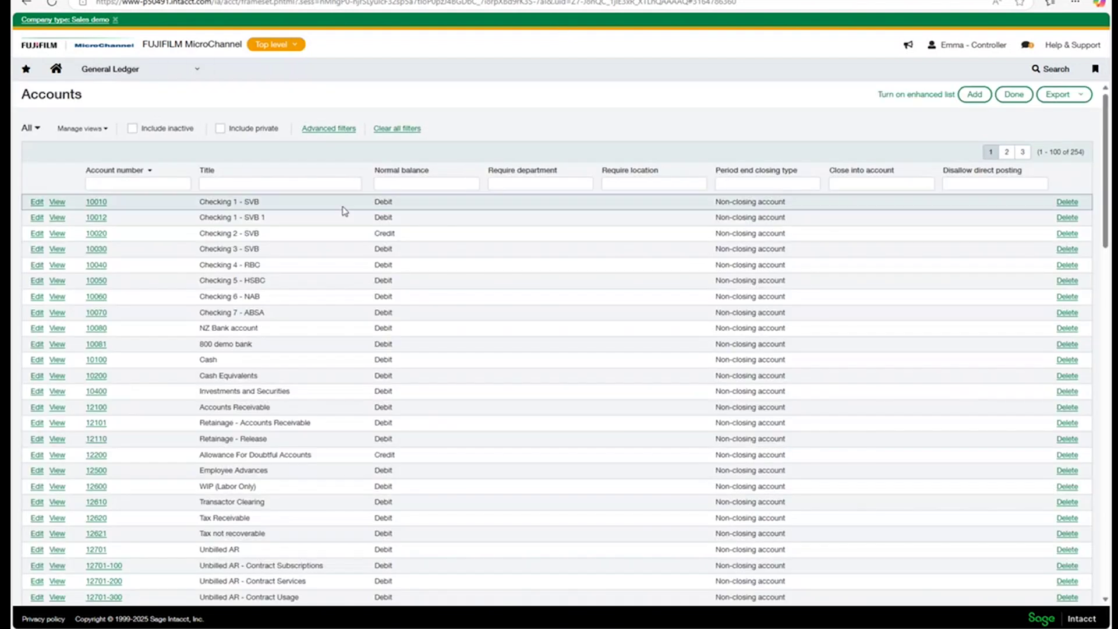
left_click(55, 298)
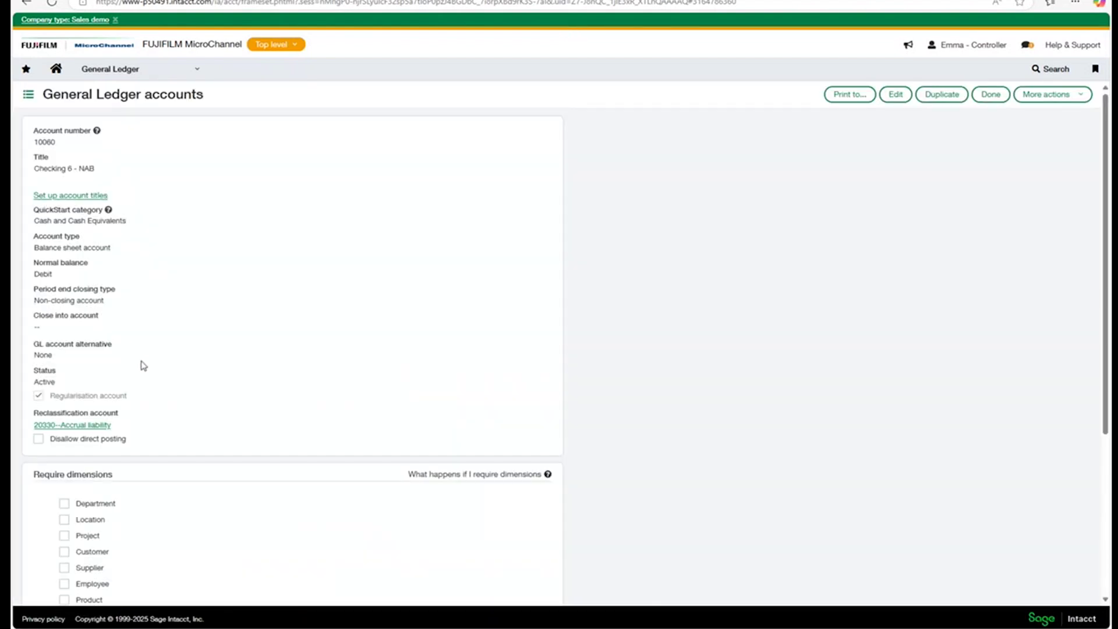
mouse_move(23, 382)
left_mouse_down()
mouse_move(73, 404)
mouse_move(140, 407)
left_mouse_up()
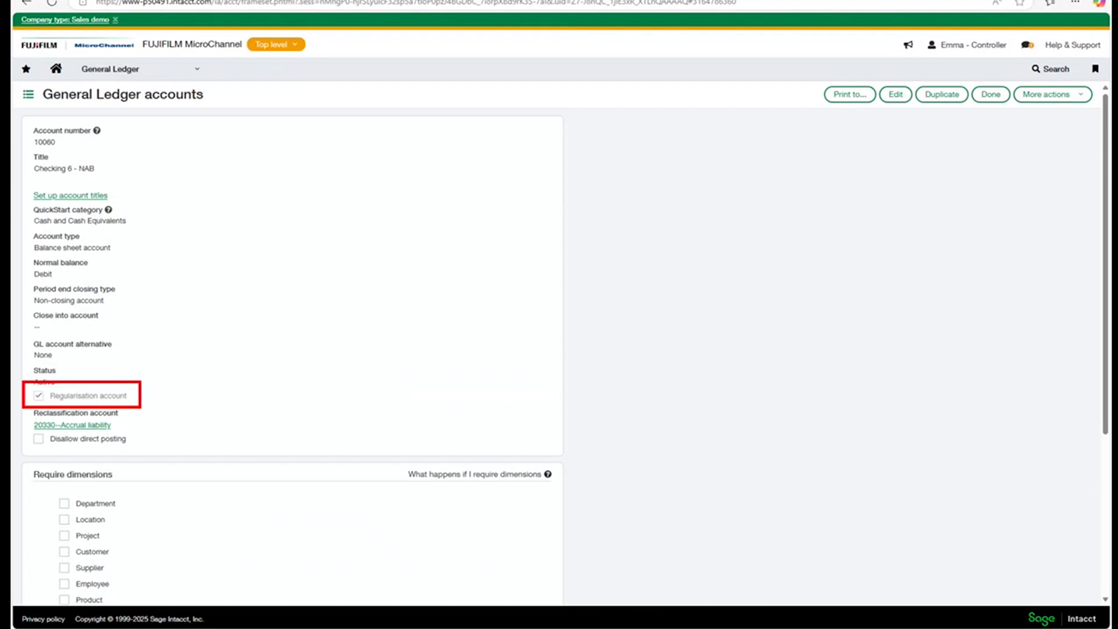
mouse_move(22, 408)
left_mouse_down()
mouse_move(21, 420)
mouse_move(110, 432)
mouse_move(146, 408)
mouse_move(21, 407)
left_mouse_up()
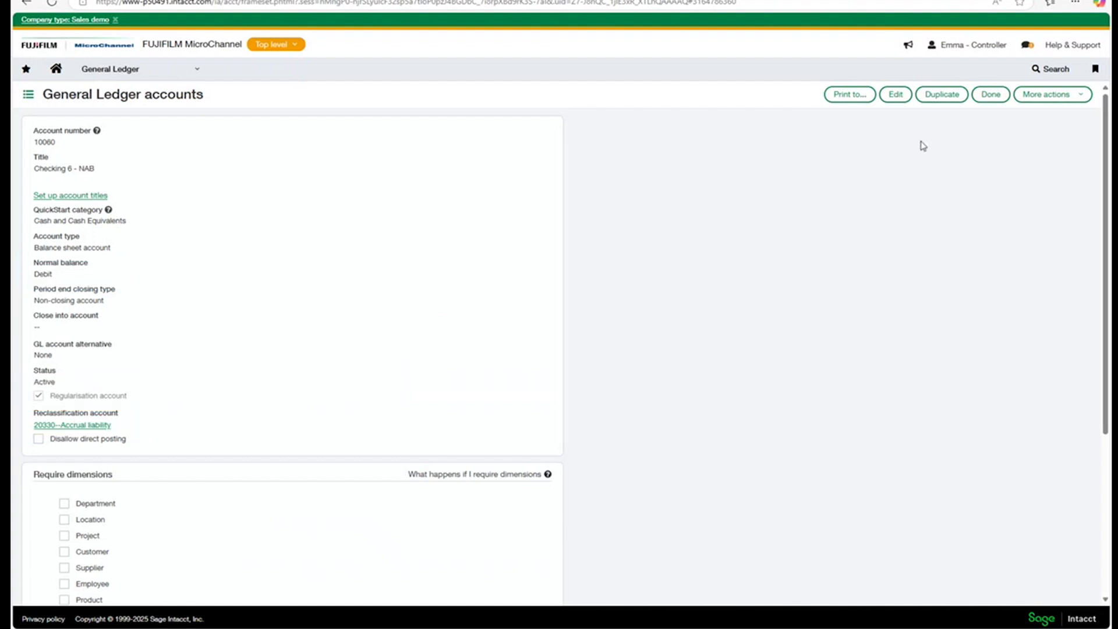
left_click(990, 95)
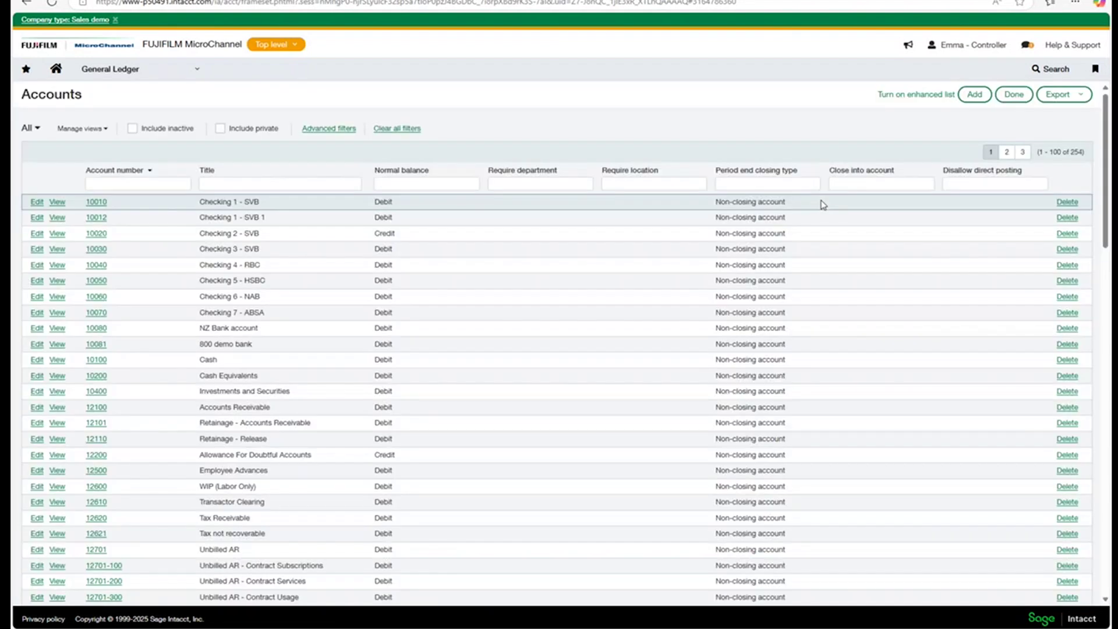
Step: Open the GL regularisation account reclassification report and set its as of date to 28/02/2019
left_click(138, 78)
left_click(240, 96)
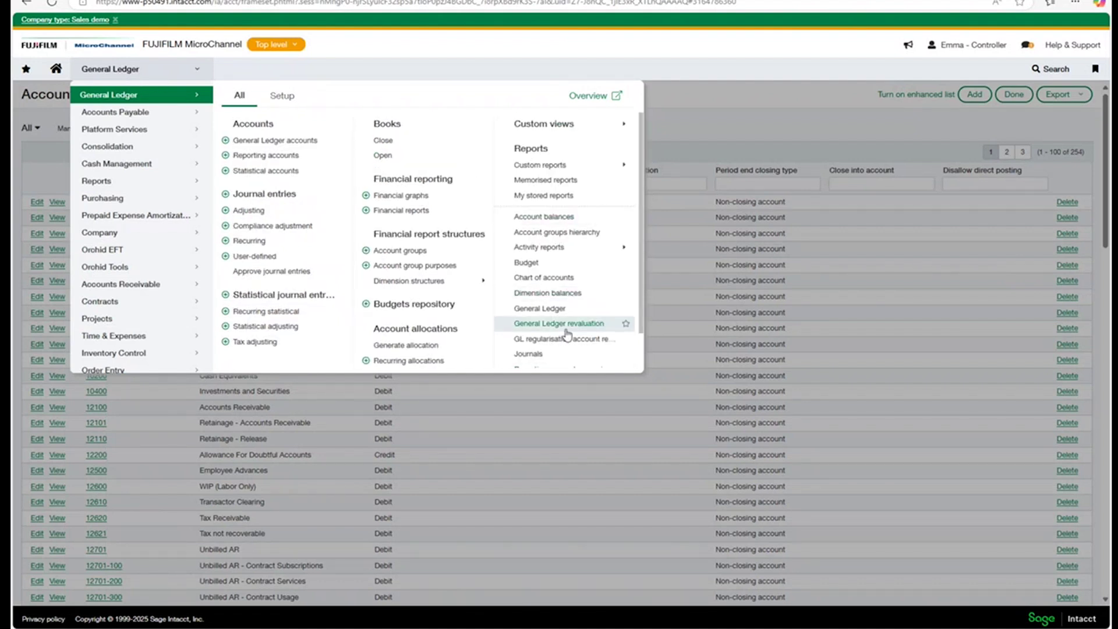
left_click(535, 340)
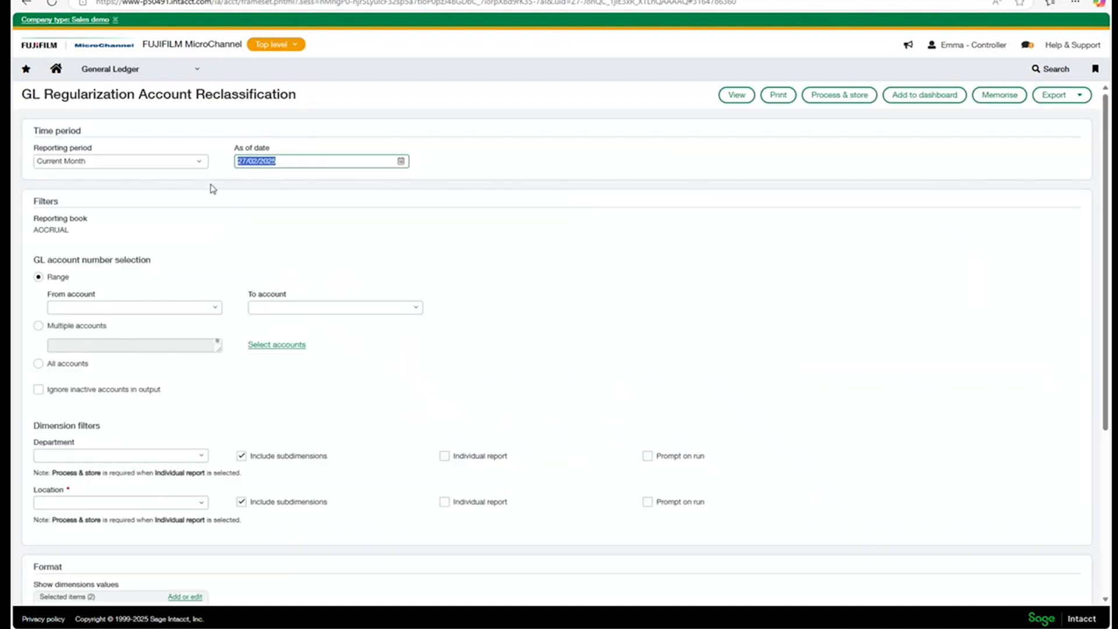
type("28/02/2019")
left_click(311, 174)
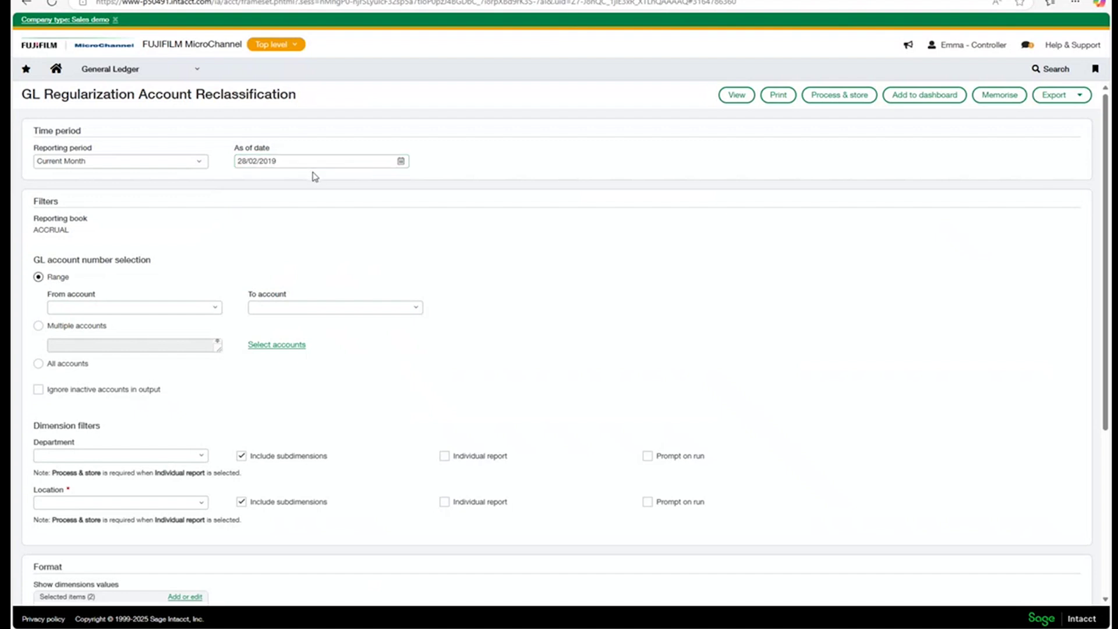
Step: Limit the report to account 10060--Checking 6 - NAB and location 600, and run it on screen
left_click(153, 303)
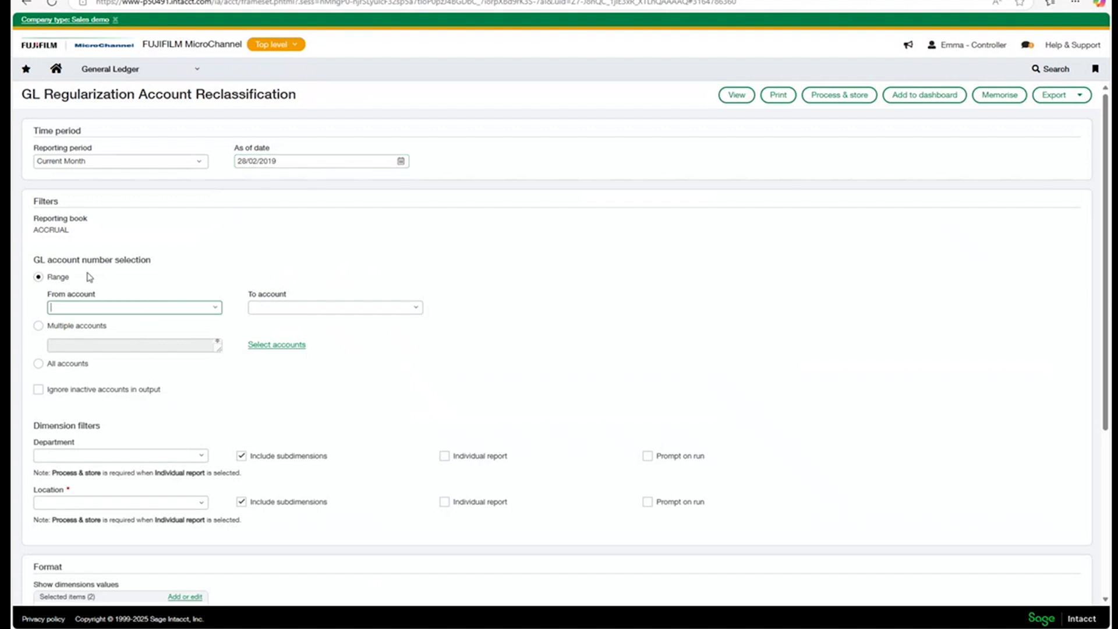
left_click(214, 308)
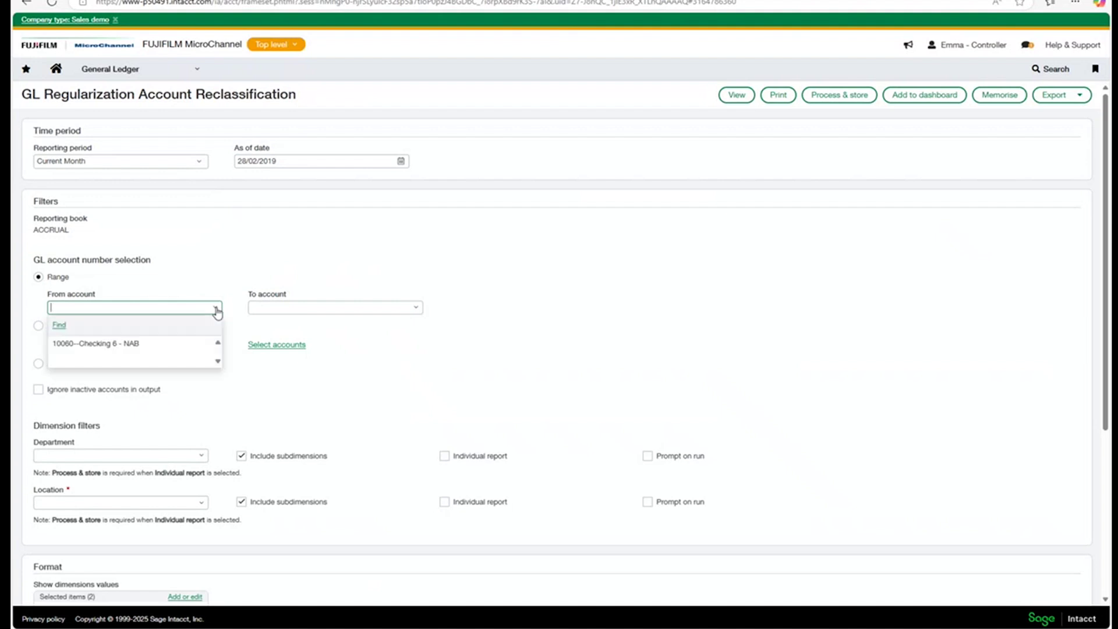
left_click(90, 345)
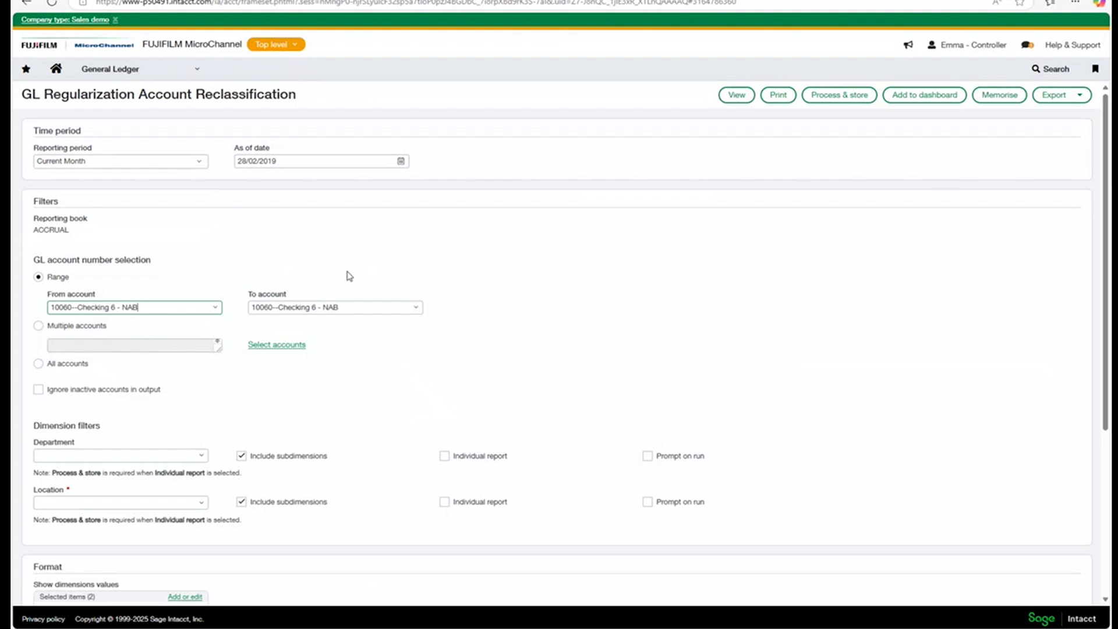
left_click(140, 501)
type("600")
key("Return")
left_click(736, 96)
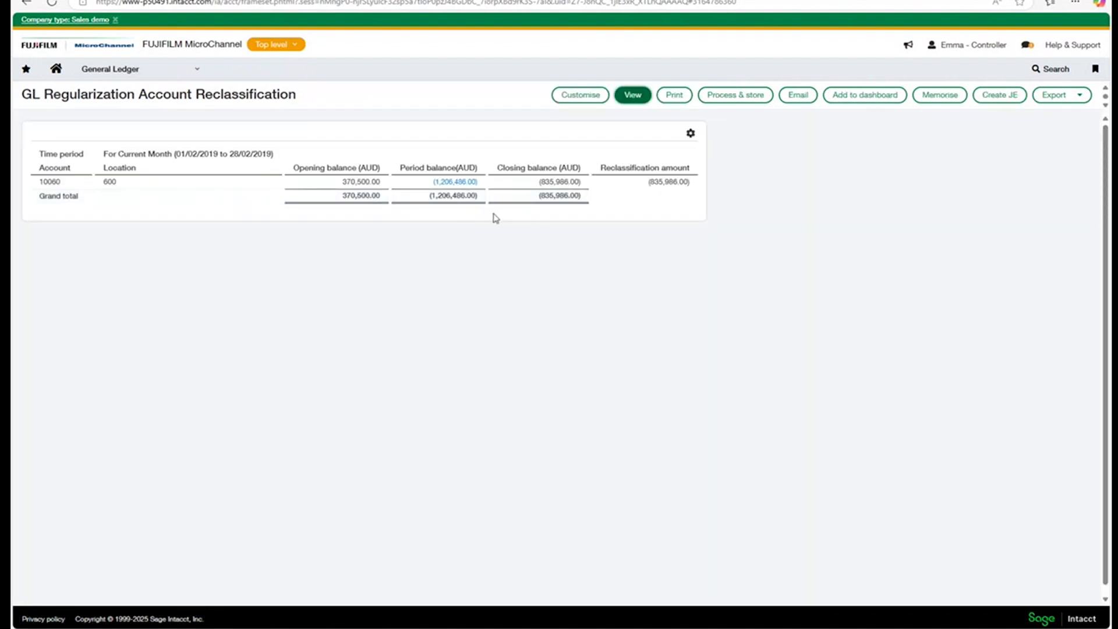
Step: Compare the opening and closing balances of account 10060 in the reclassification report
left_click_drag(343, 182, 380, 182)
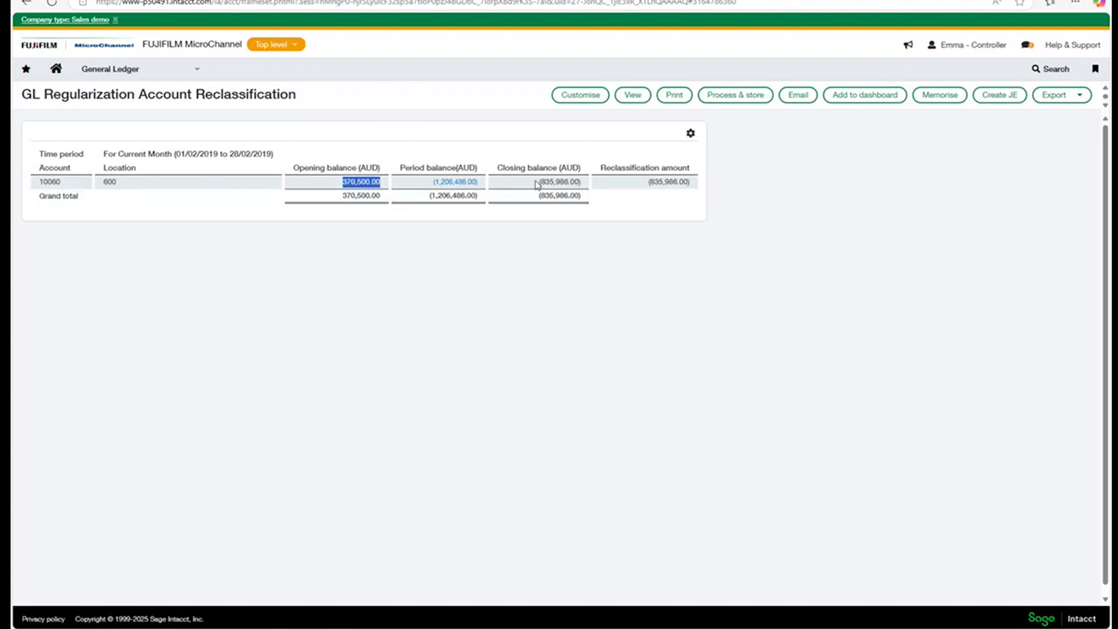
left_click_drag(535, 183, 580, 182)
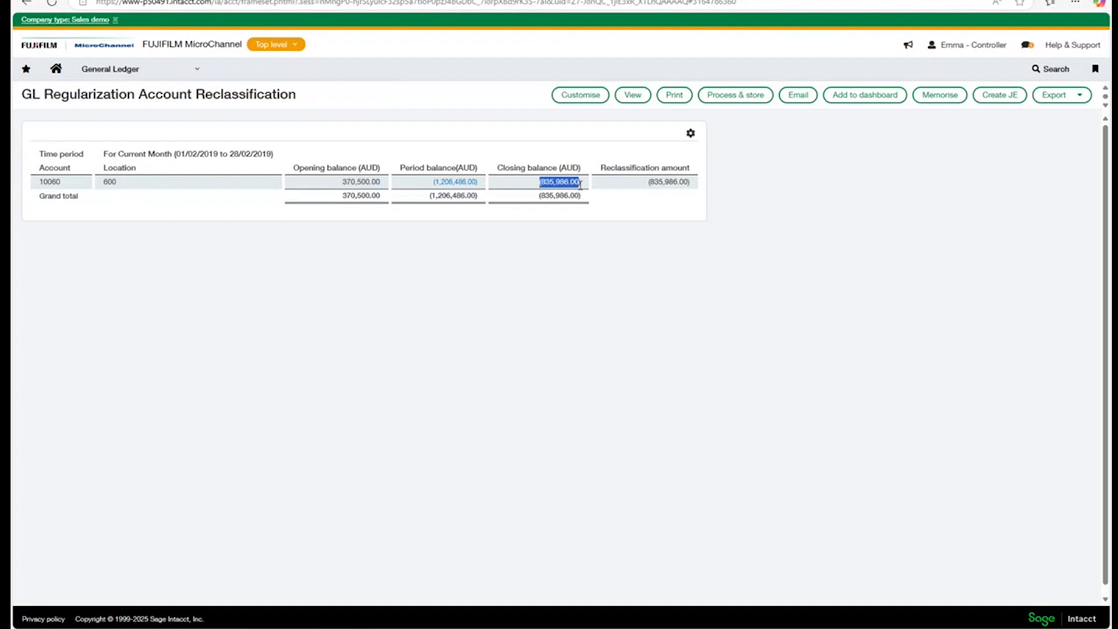
left_click(630, 230)
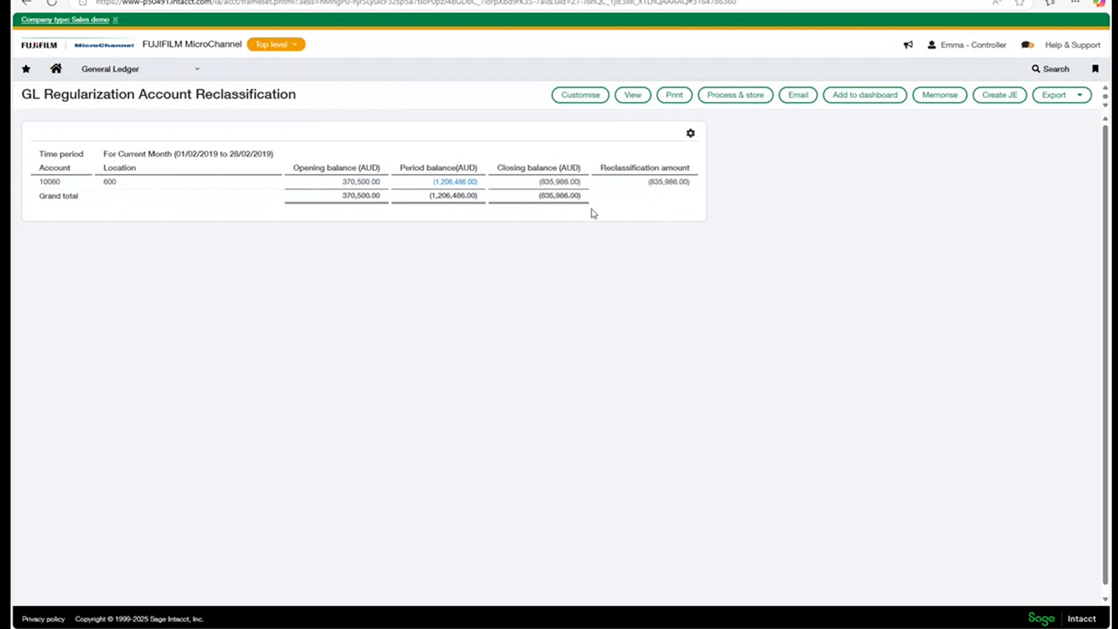
Step: Open the General Journal transactions and find the GL Regularization Account Reclassification entry and its reversal
left_click(122, 80)
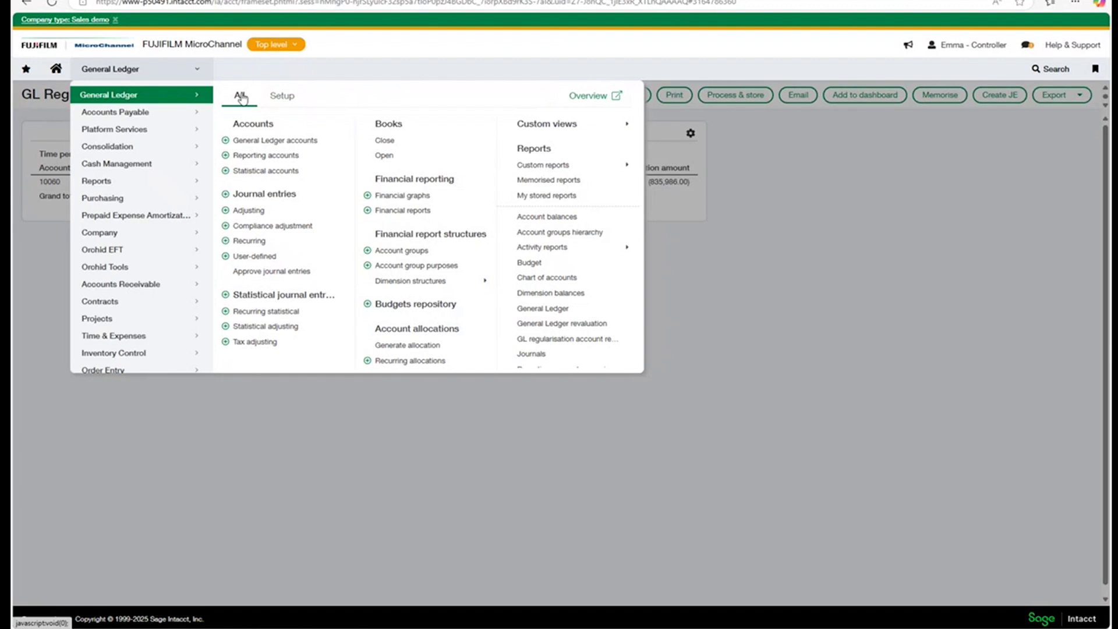
left_click(262, 193)
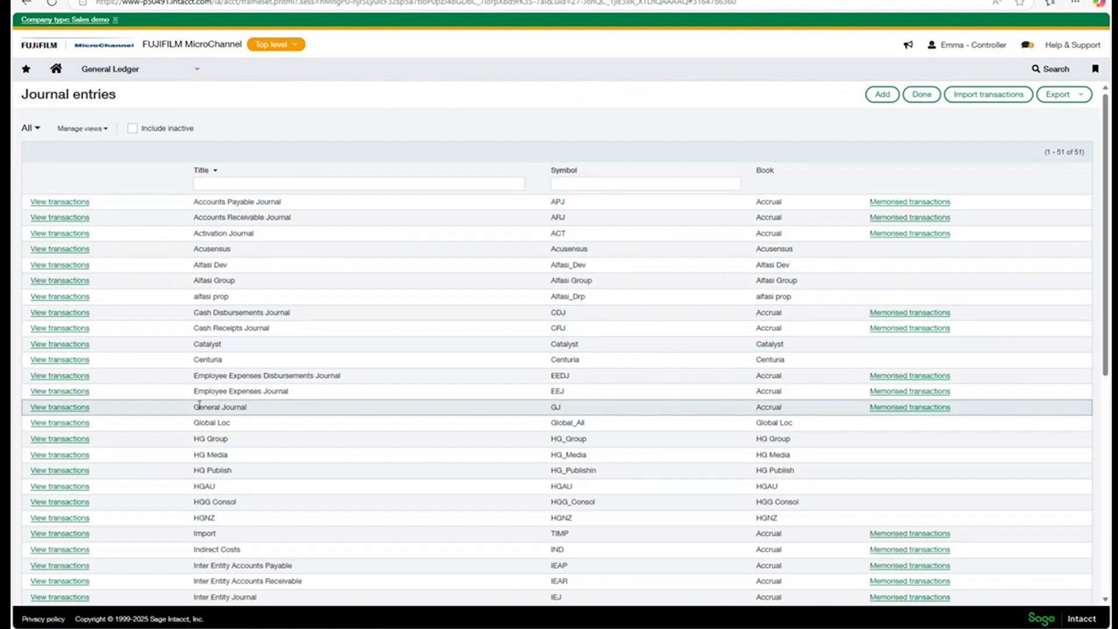
left_click(59, 407)
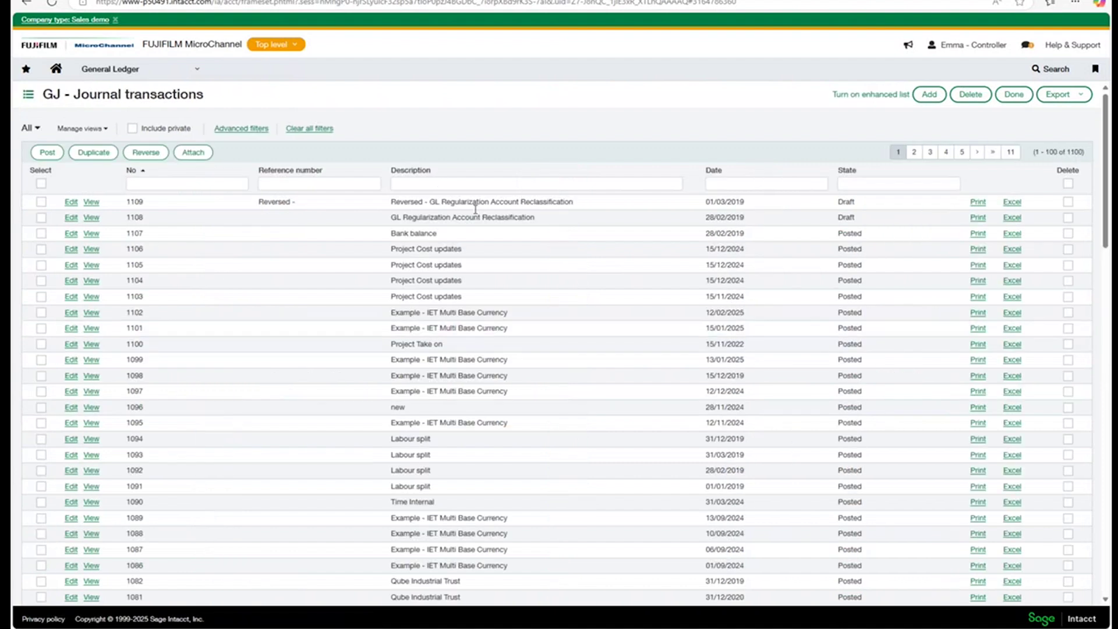
left_click_drag(398, 217, 501, 219)
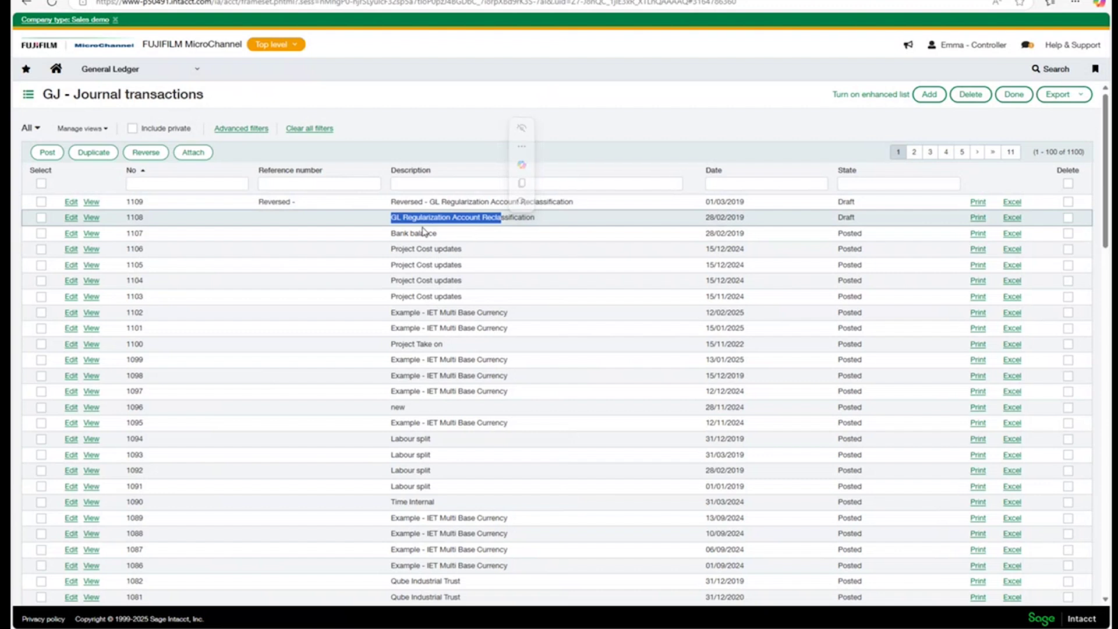
left_click_drag(396, 202, 464, 202)
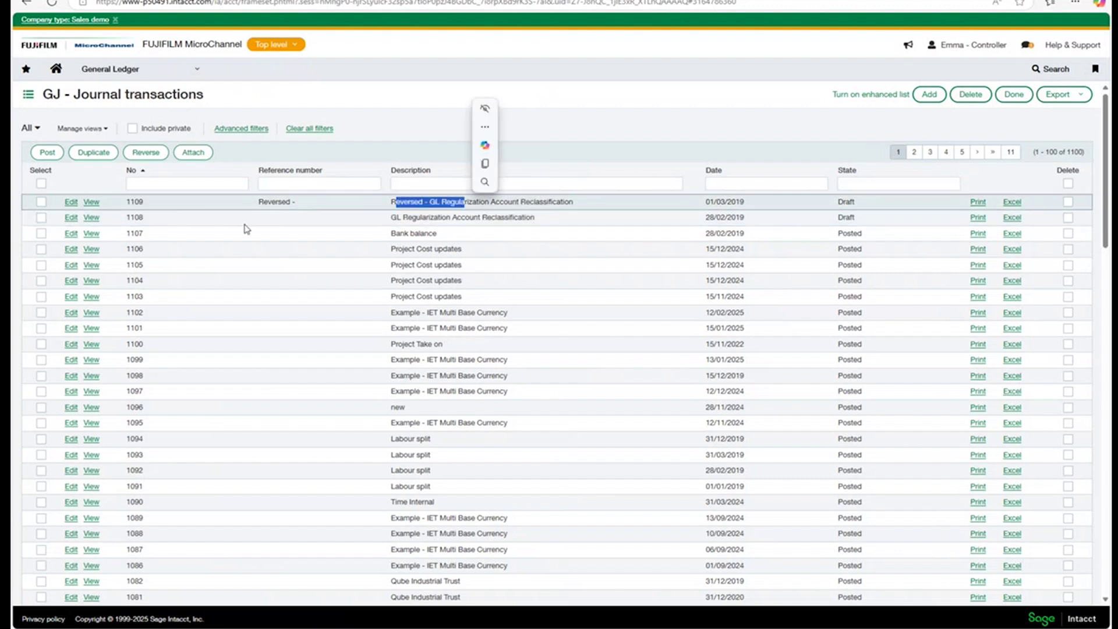
Step: View the GL Regularization Account Reclassification entry dated 28/02/2019, check its posting date, debit and credit lines, and return to the transactions
left_click(92, 223)
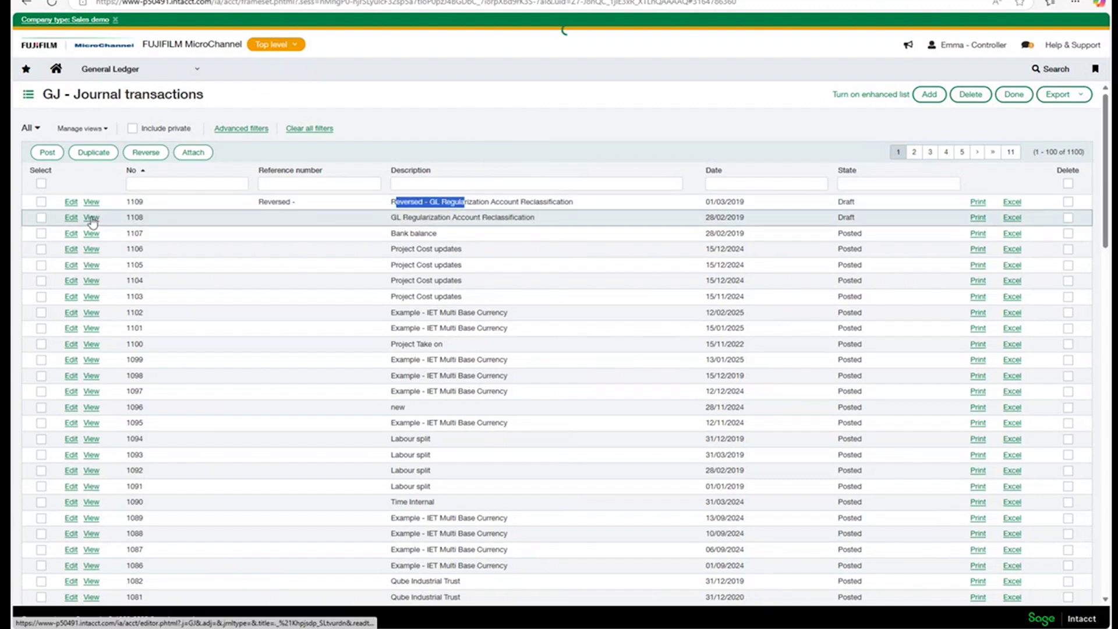
left_click_drag(436, 199, 469, 199)
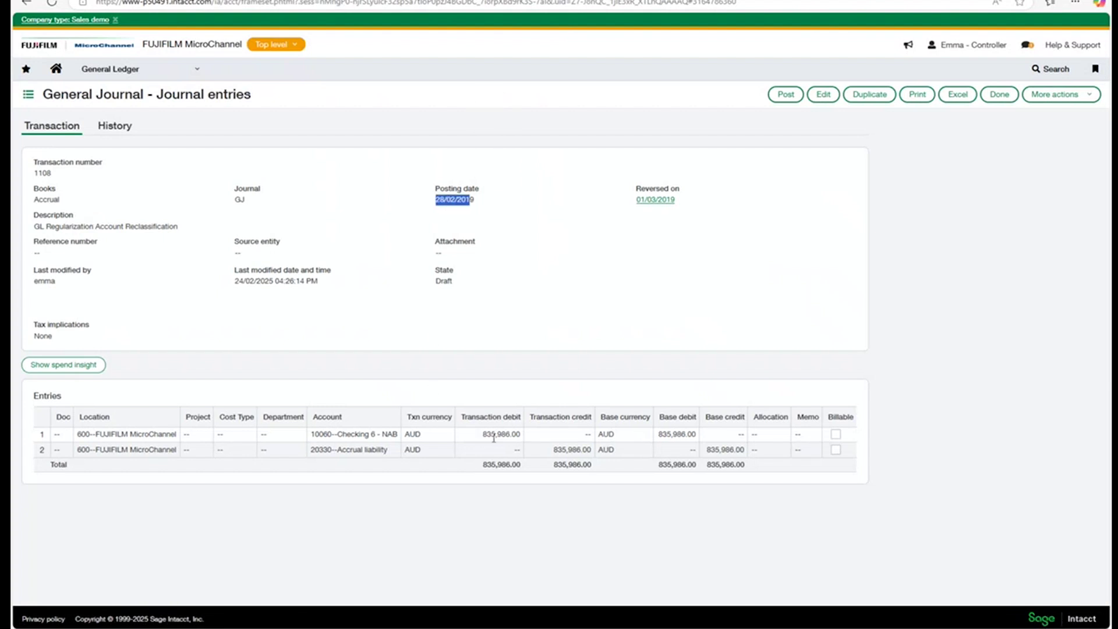
left_click_drag(481, 439, 529, 439)
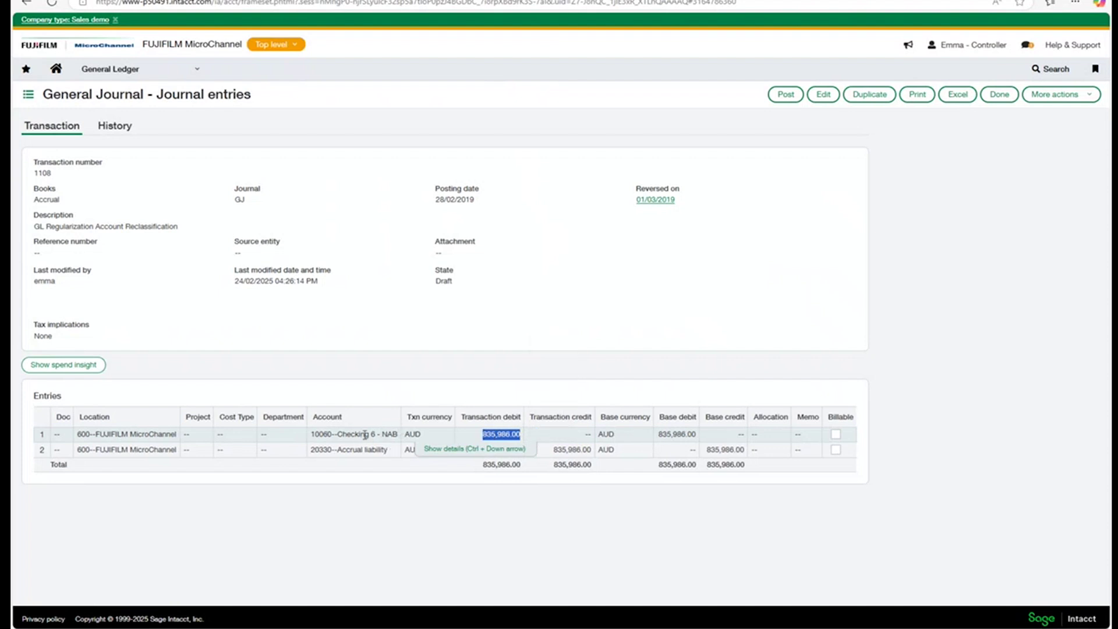
left_click_drag(547, 448, 592, 449)
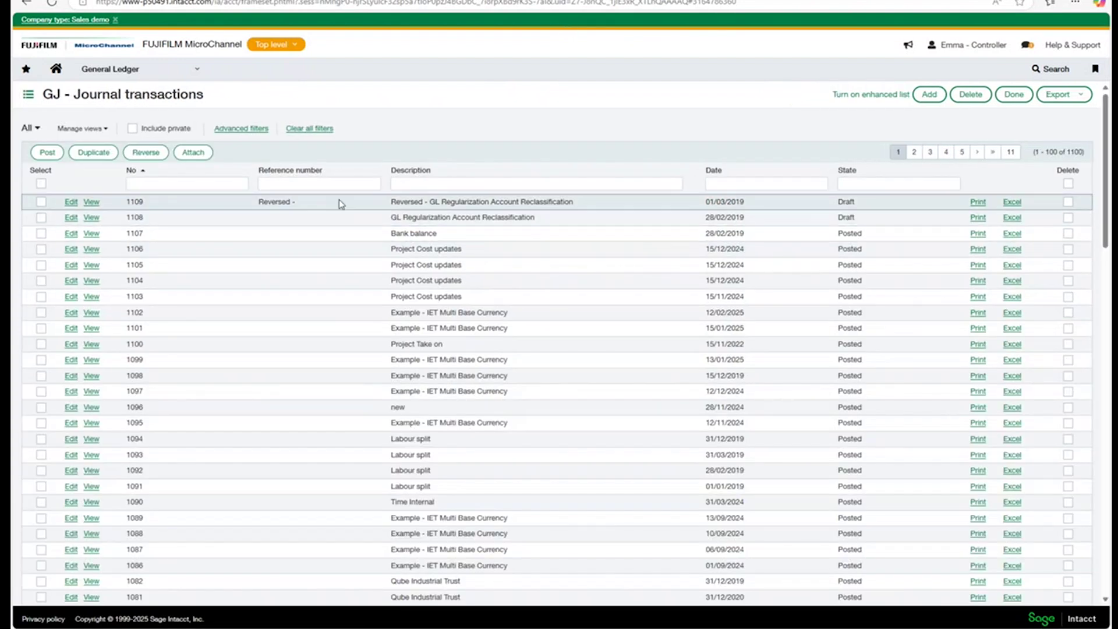
Step: View the reversed GL Regularization Account Reclassification entry dated 01/03/2019 and check its debit and credit lines
left_click(91, 202)
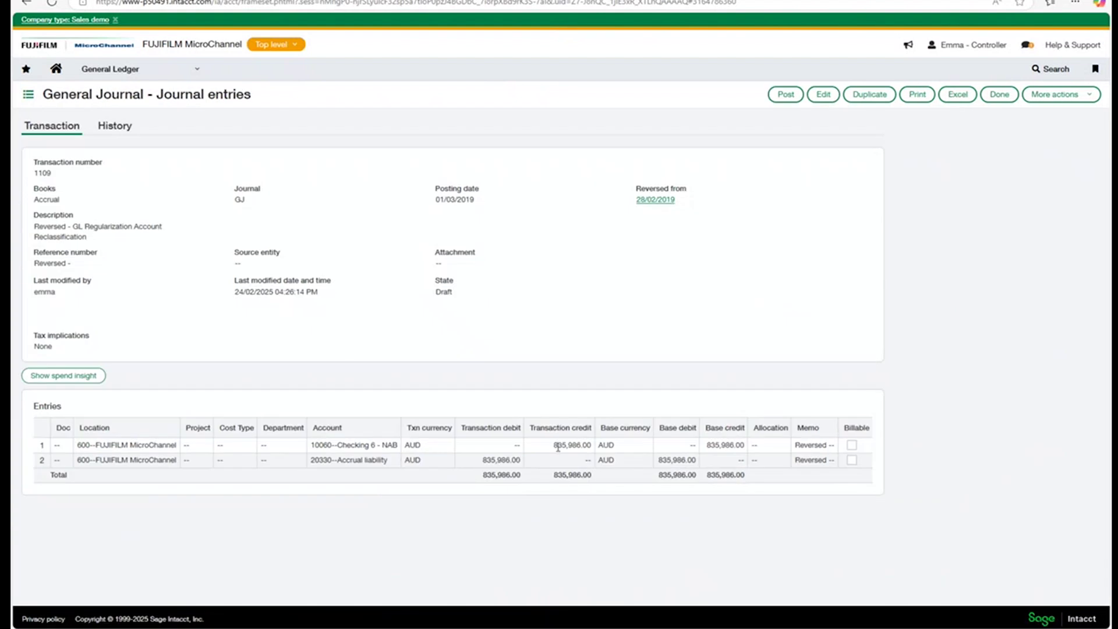
double_click(558, 447)
left_click(437, 545)
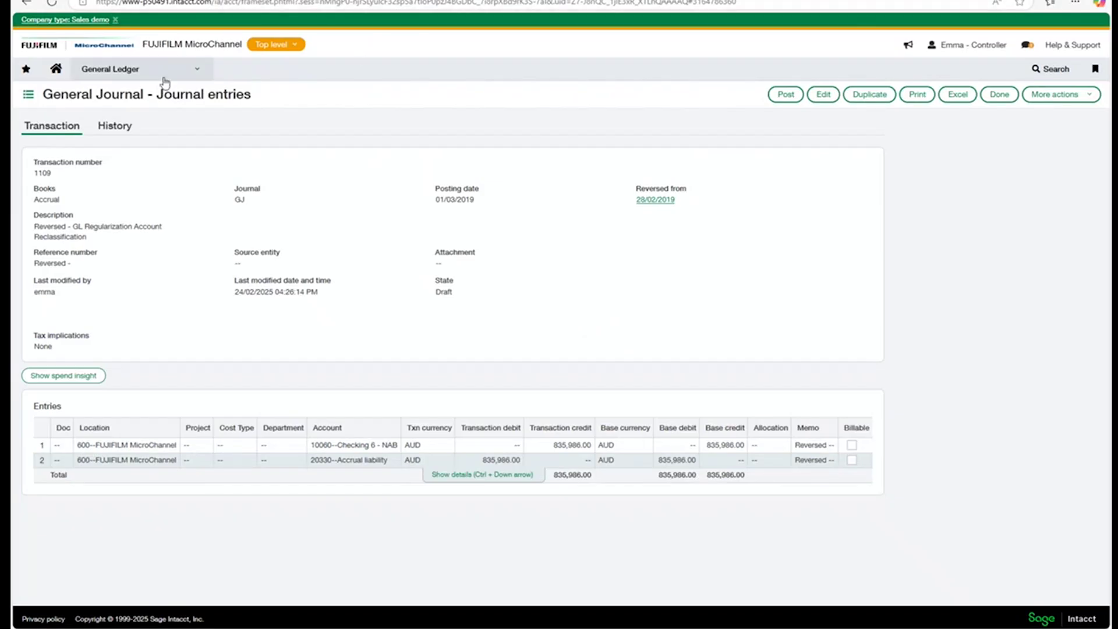
Step: Open the General Ledger financial reports and find the Variance Analysis reports by department and by location in the QuickStart library
left_click(163, 71)
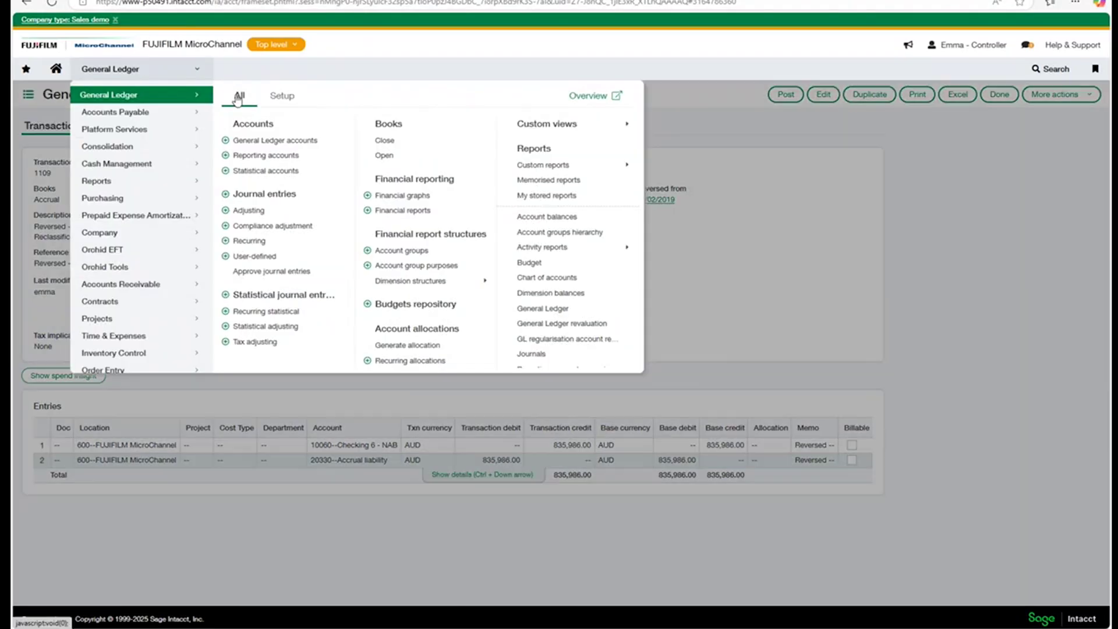
left_click(384, 210)
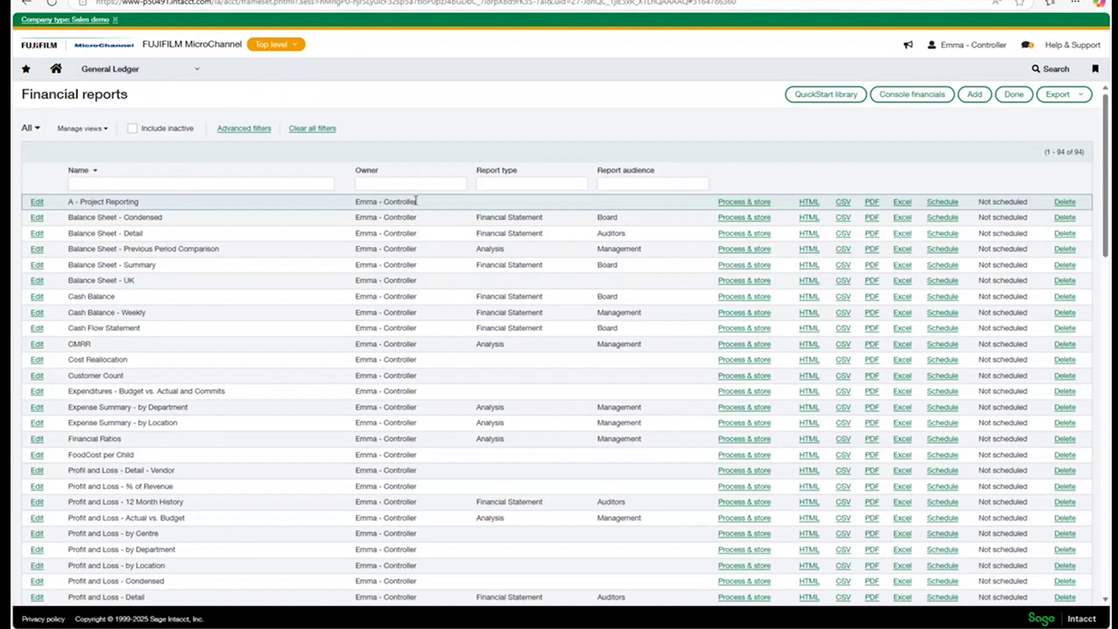
left_click(825, 99)
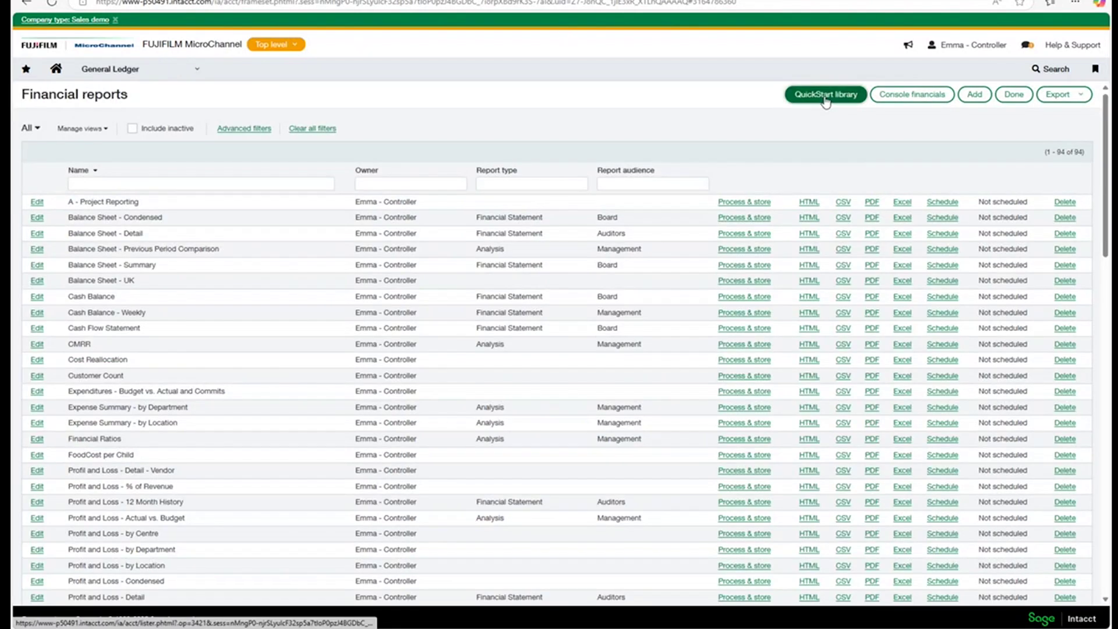
scroll(554, 367, "down", 5)
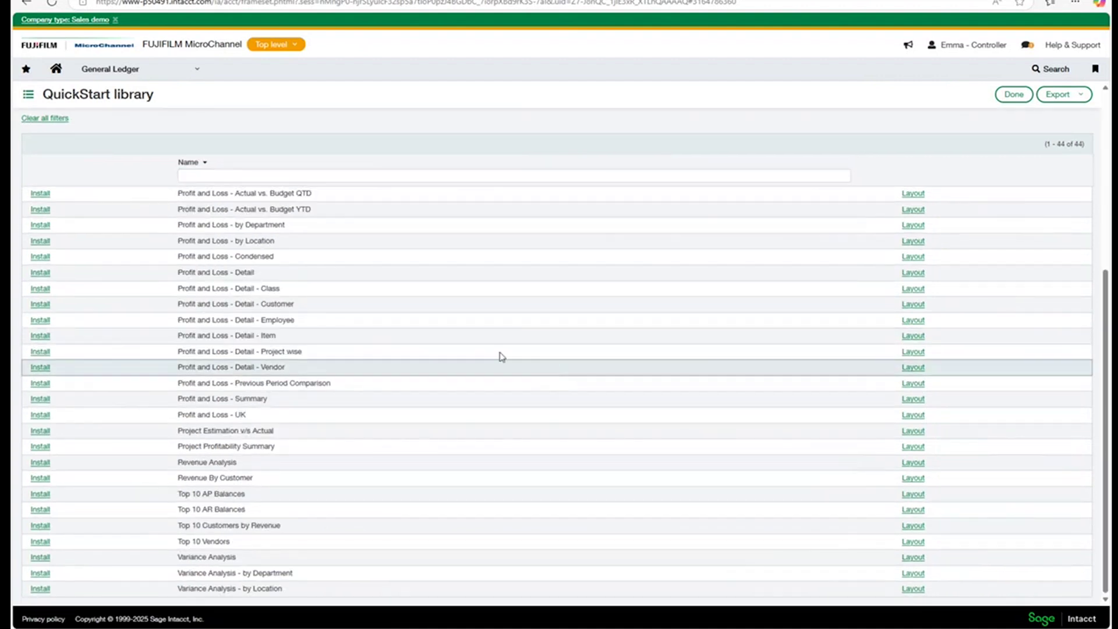
scroll(498, 356, "up", 5)
scroll(406, 333, "down", 5)
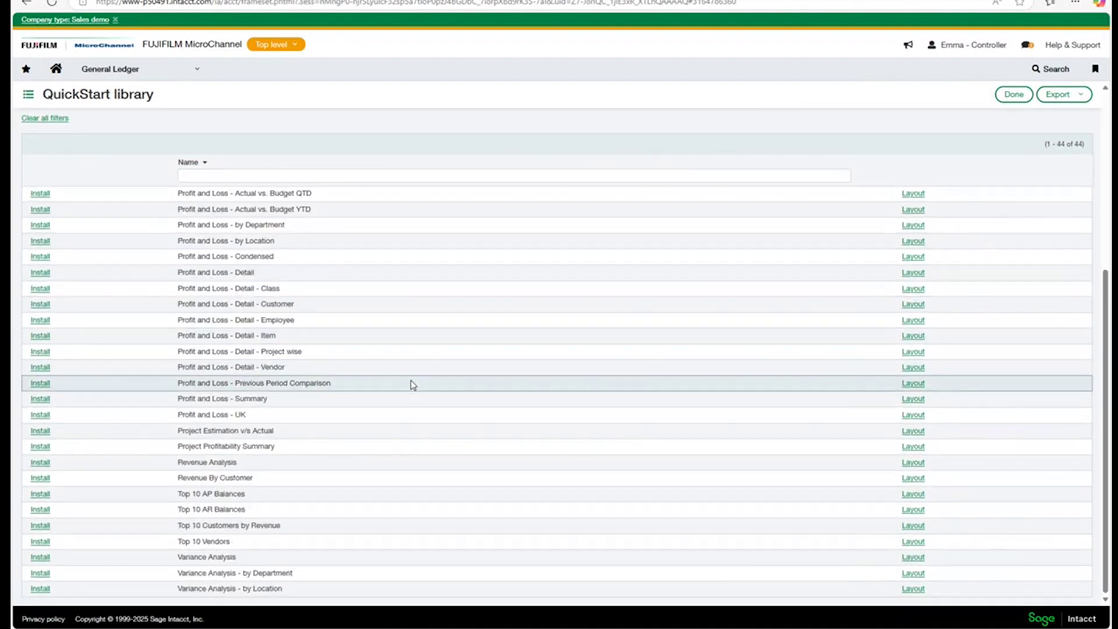
mouse_move(158, 548)
left_mouse_down()
mouse_move(338, 603)
mouse_move(357, 596)
left_mouse_up()
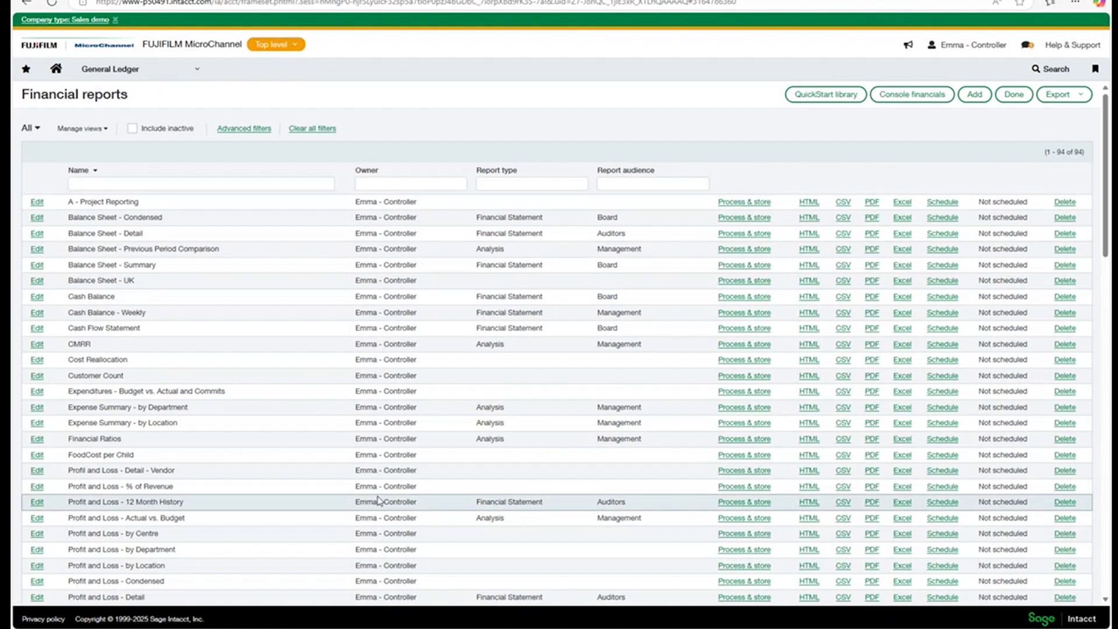
Step: Run the installed Variance Analysis financial report as HTML for location 600
scroll(379, 498, "down", 6)
scroll(258, 426, "down", 2)
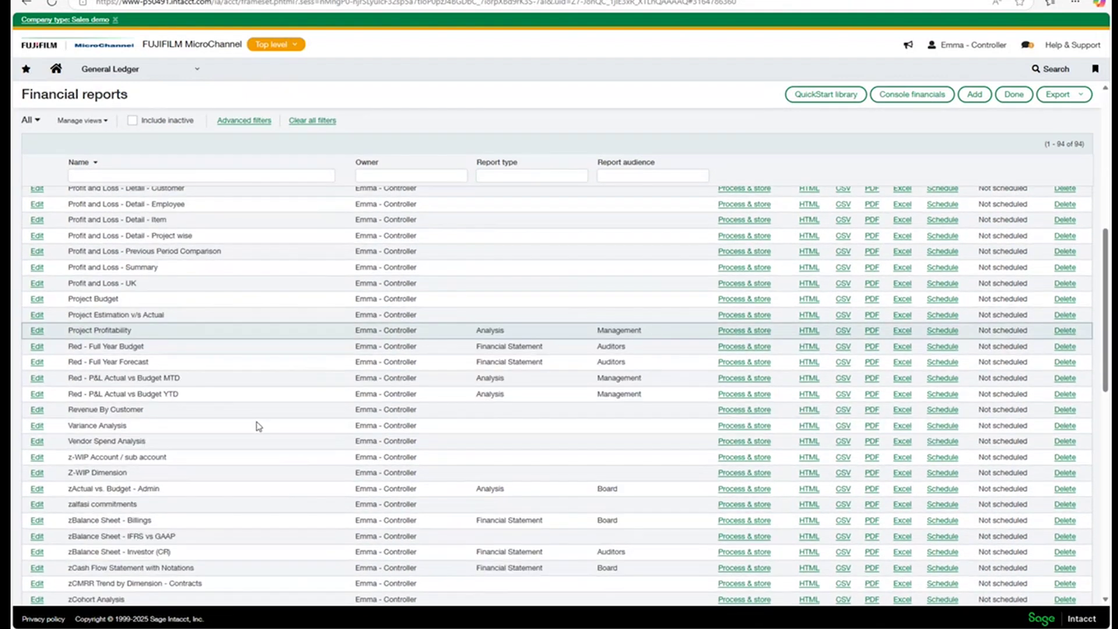
left_click_drag(72, 400, 140, 404)
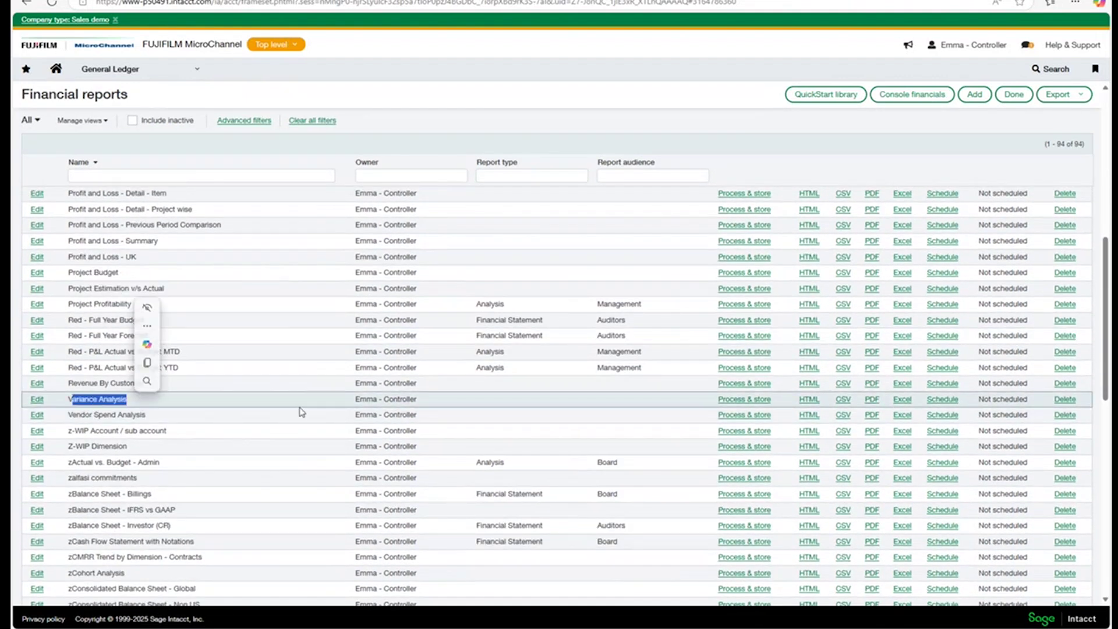
left_click(807, 400)
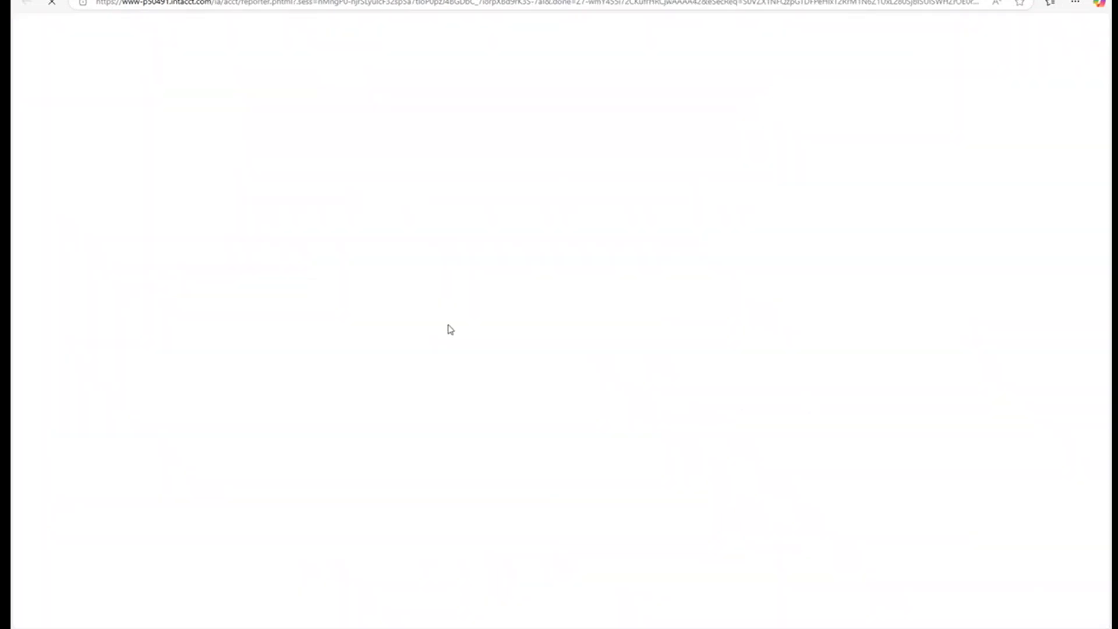
type("600")
key("Return")
key("Return")
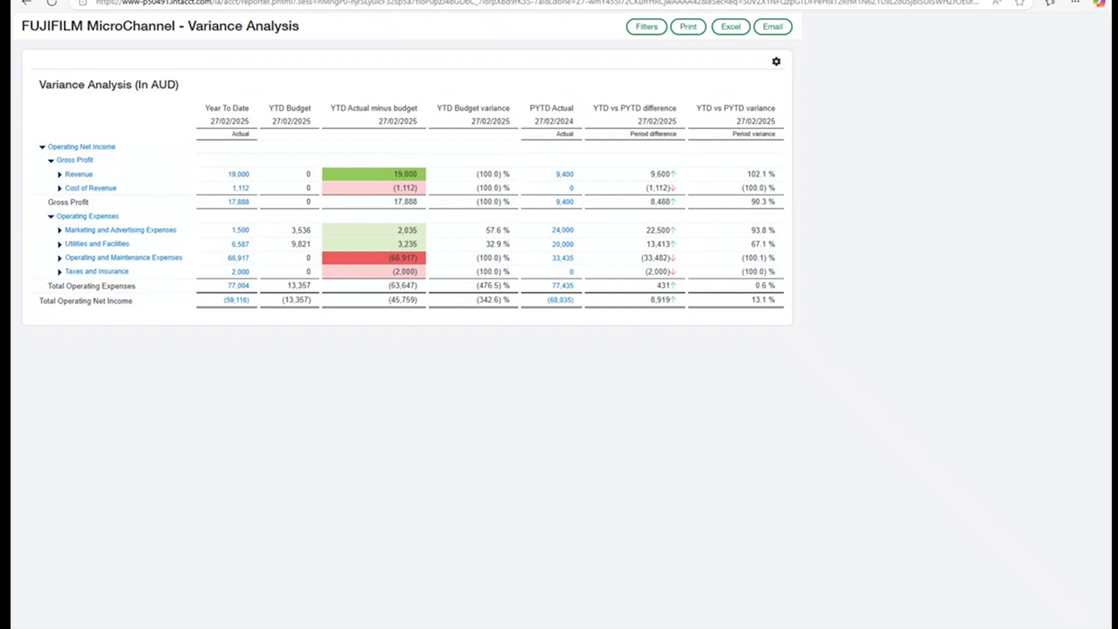
left_click(284, 1)
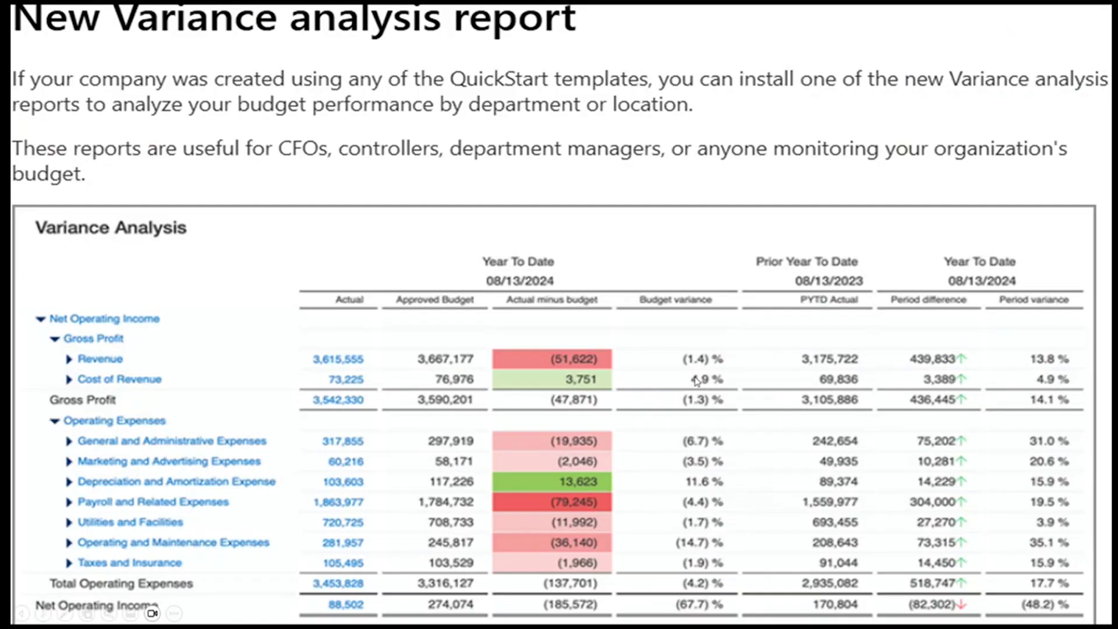
key("Right")
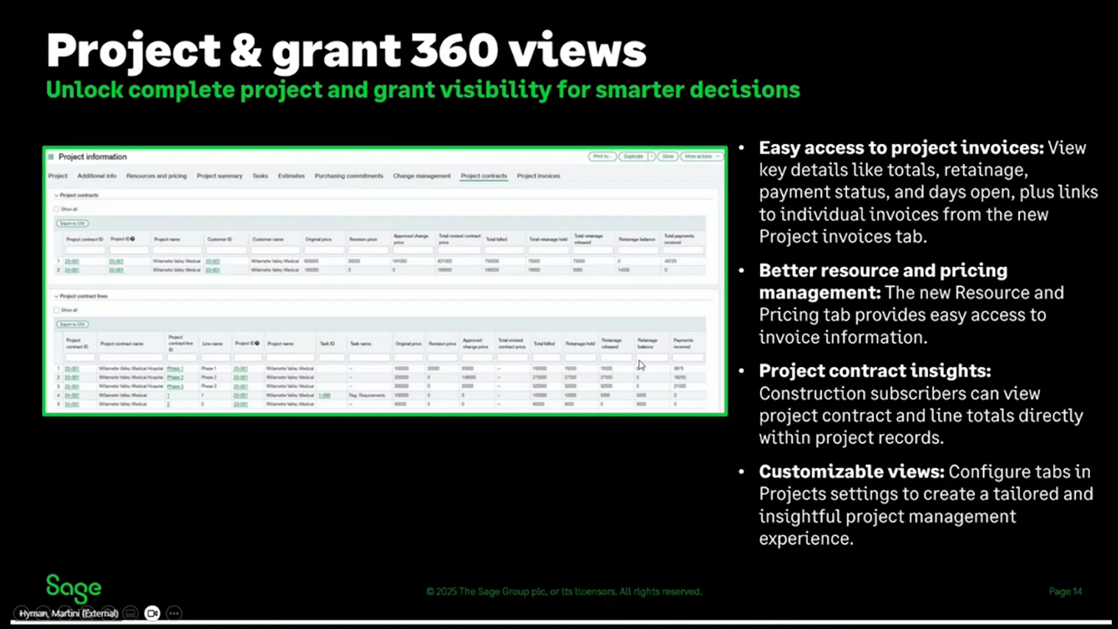
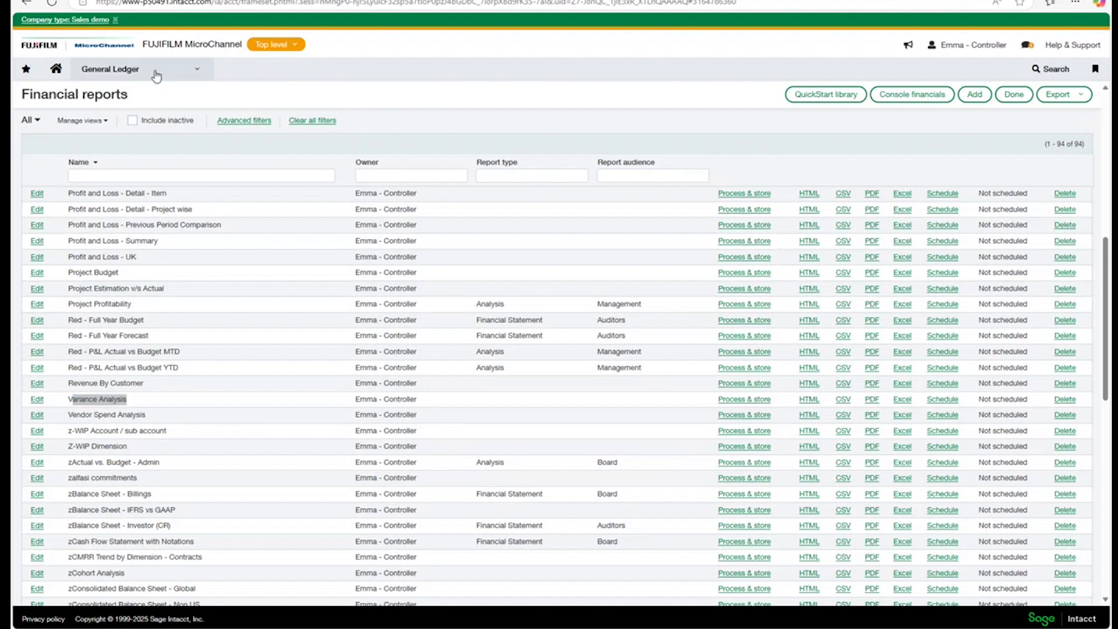
Step: Open the list of tax solutions in the Taxes setup and compare the standard and custom types
scroll(110, 280, "down", 2)
left_click(107, 319)
left_click(280, 96)
left_click(254, 150)
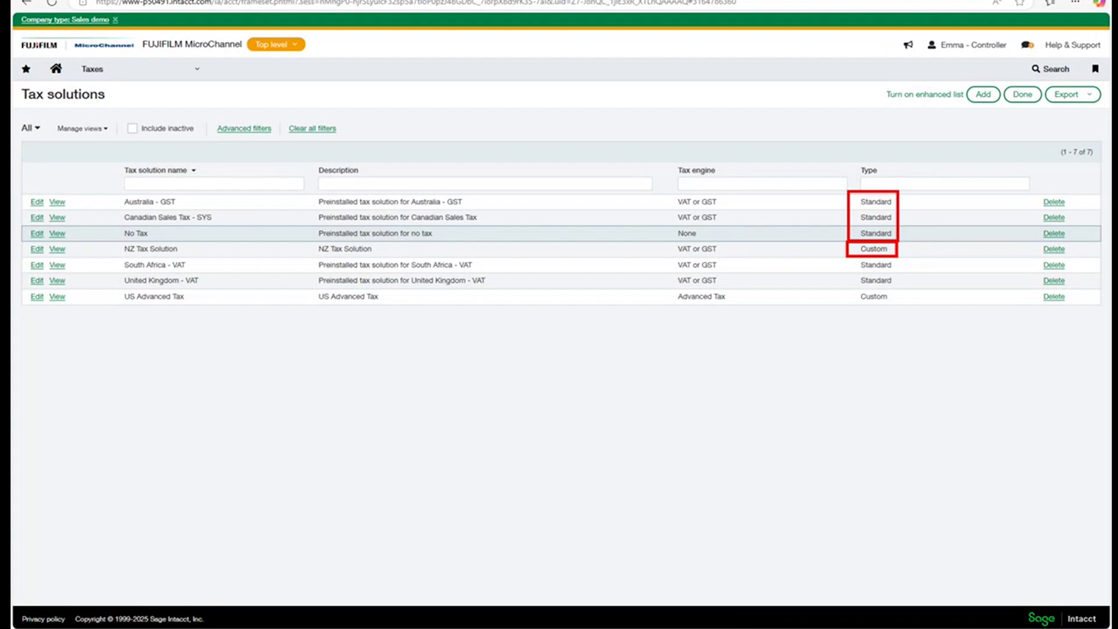
Step: Start a new tax submission with NZ Tax Solution, review its processing steps, and return to the home page without saving
left_click(140, 69)
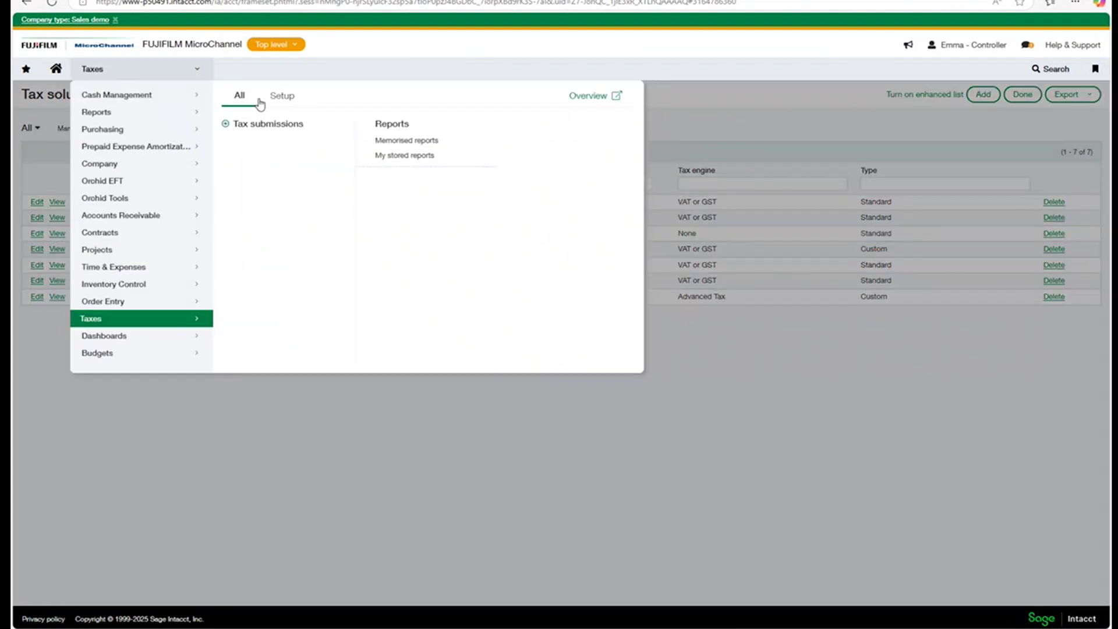
left_click(227, 123)
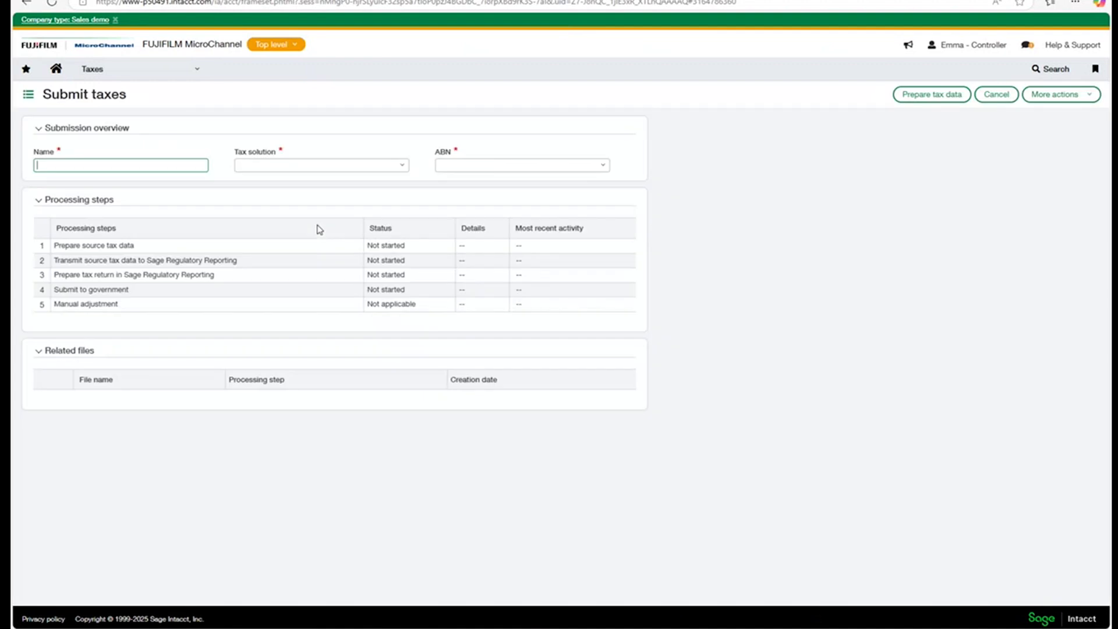
left_click(401, 167)
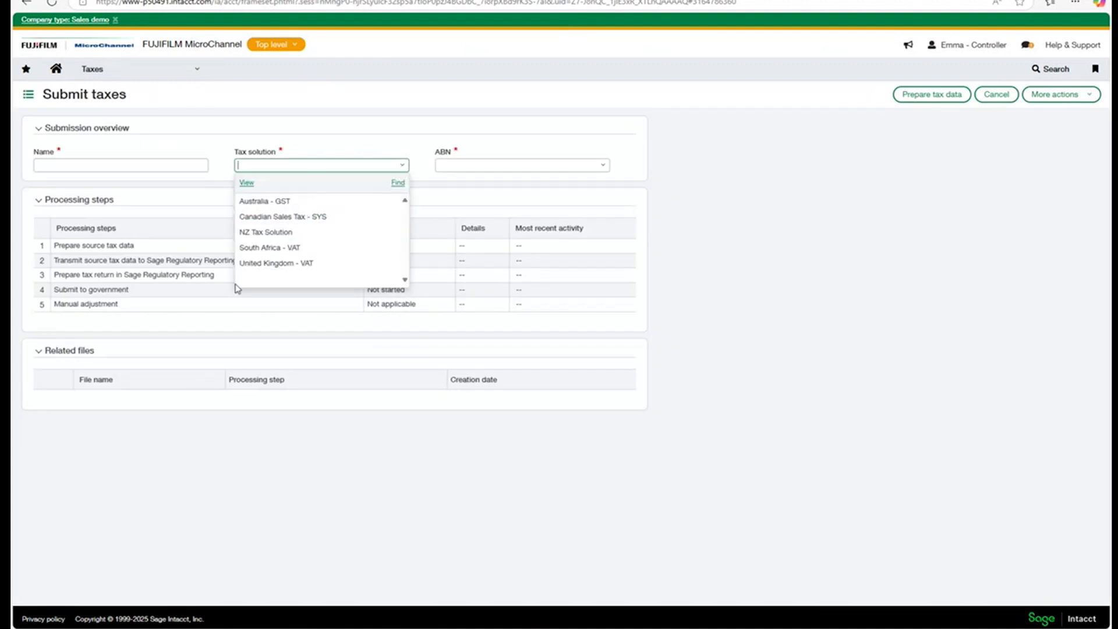
left_click(267, 234)
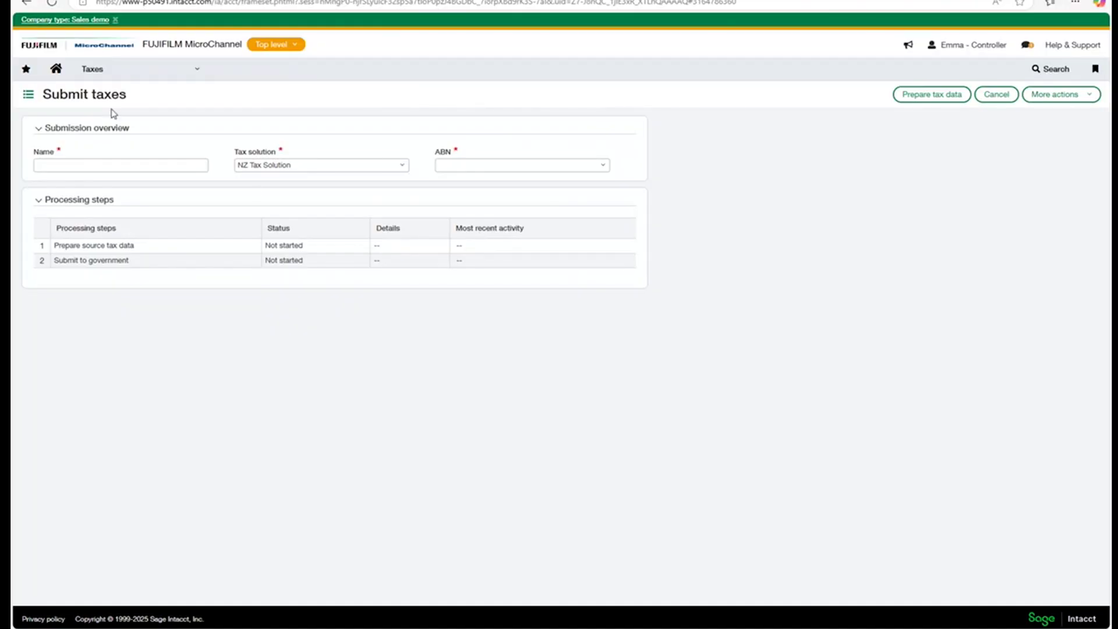
left_click(56, 69)
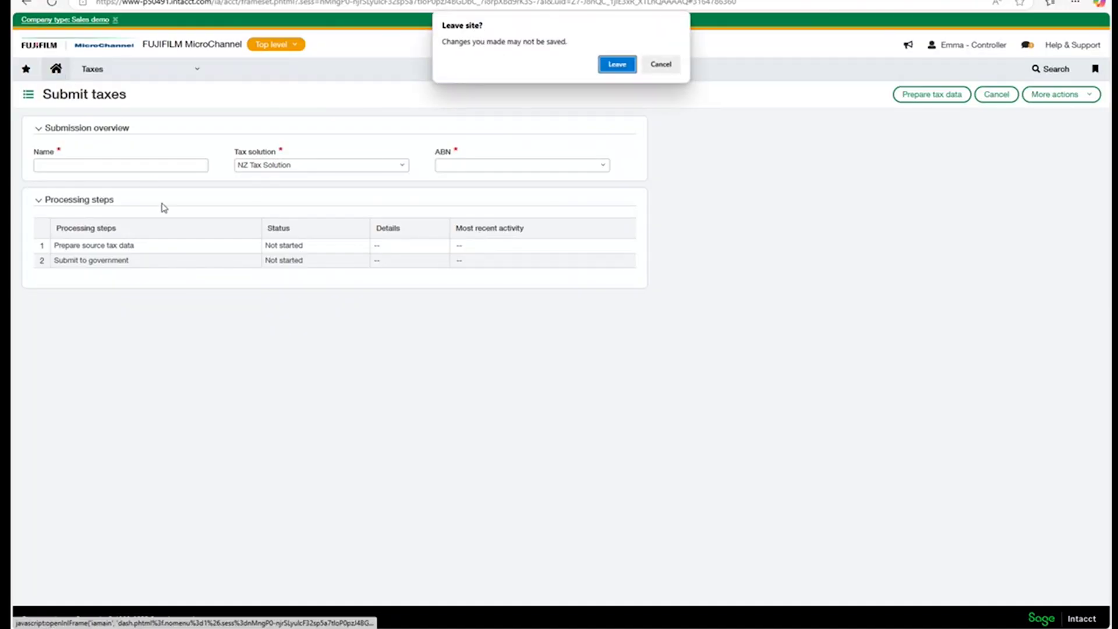
left_click(616, 64)
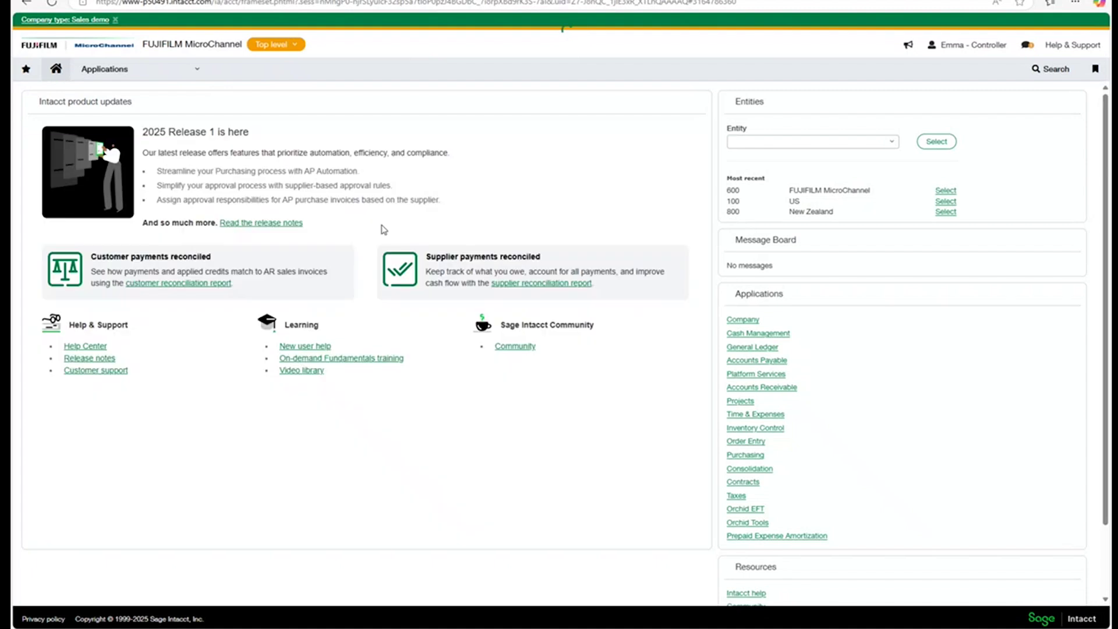
Step: Open the Video library from the home page and browse the Accounts Payable videos, including those on AP Automation
left_click(309, 374)
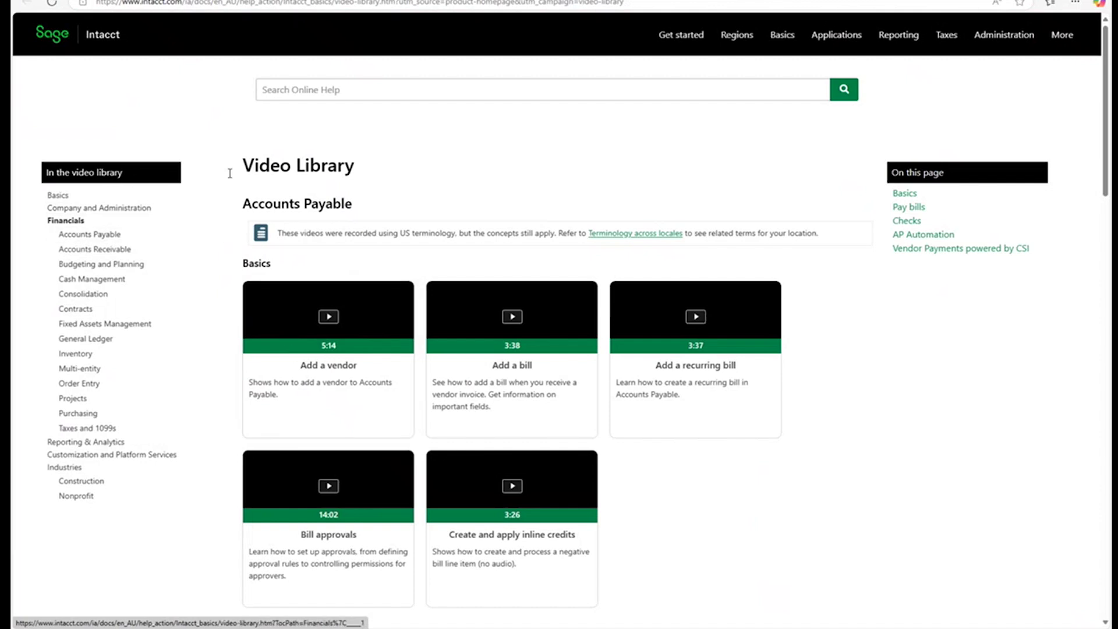
scroll(366, 250, "down", 2)
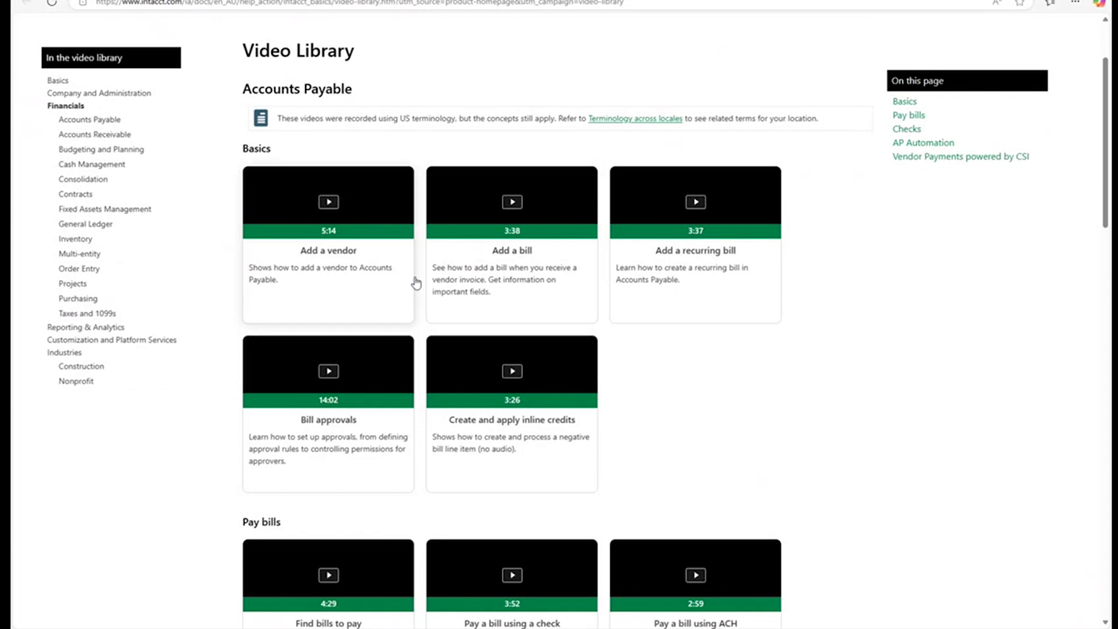
scroll(413, 282, "down", 2)
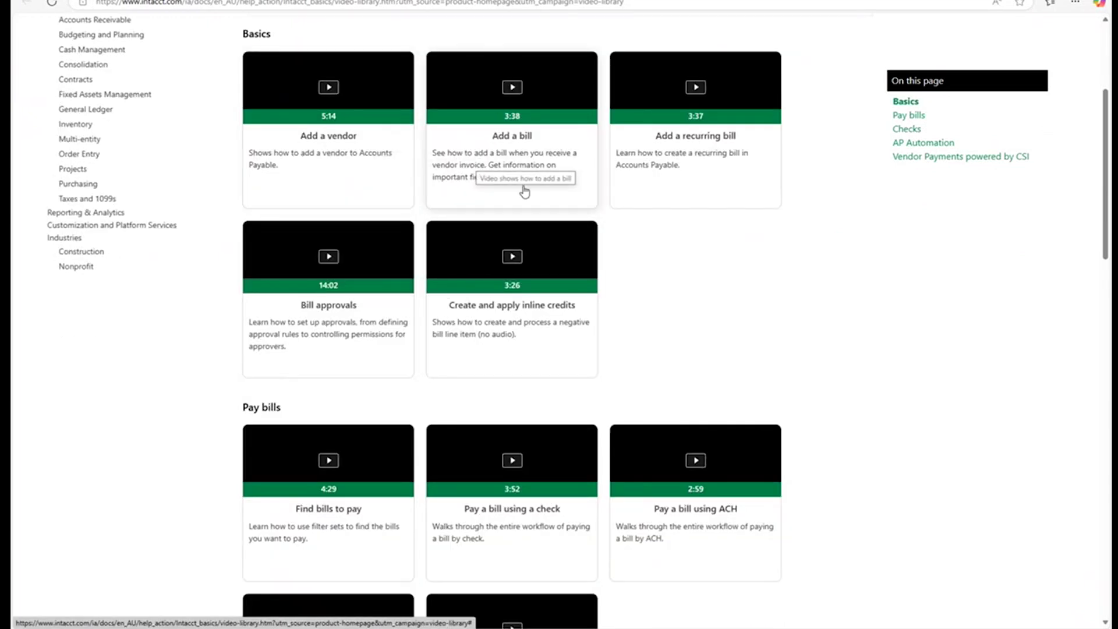
scroll(645, 265, "down", 12)
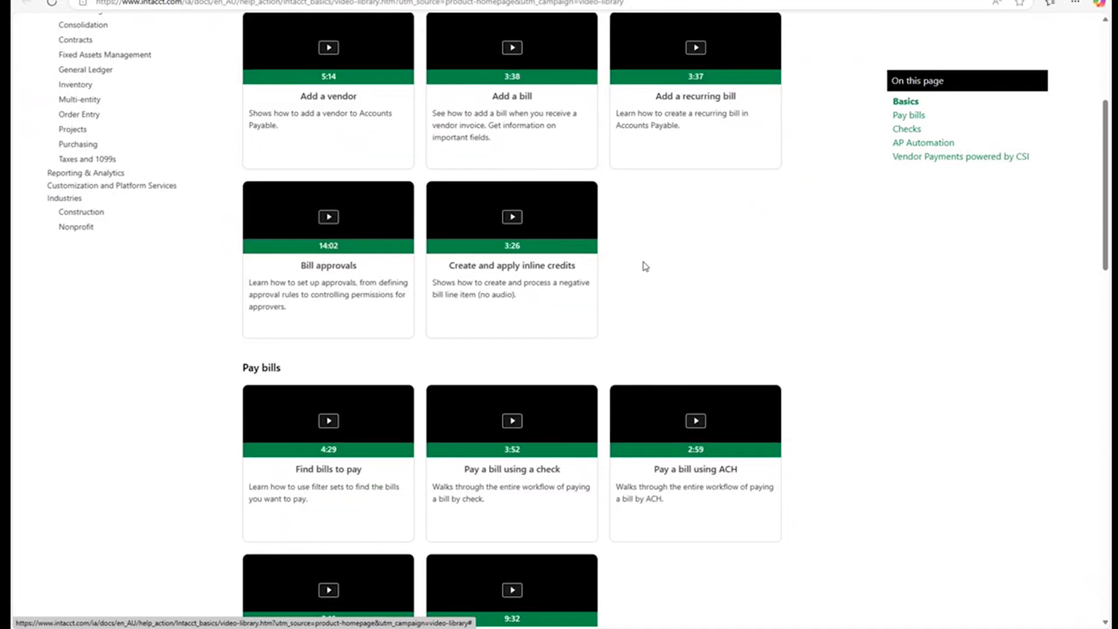
scroll(607, 253, "down", 3)
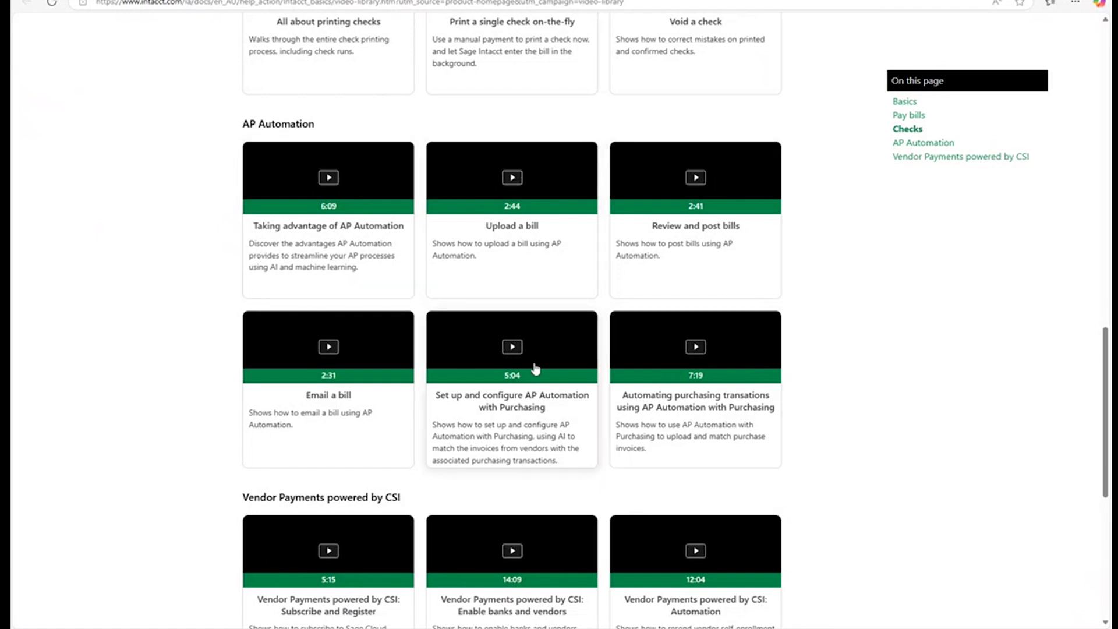
scroll(690, 333, "down", 1)
scroll(666, 314, "down", 3)
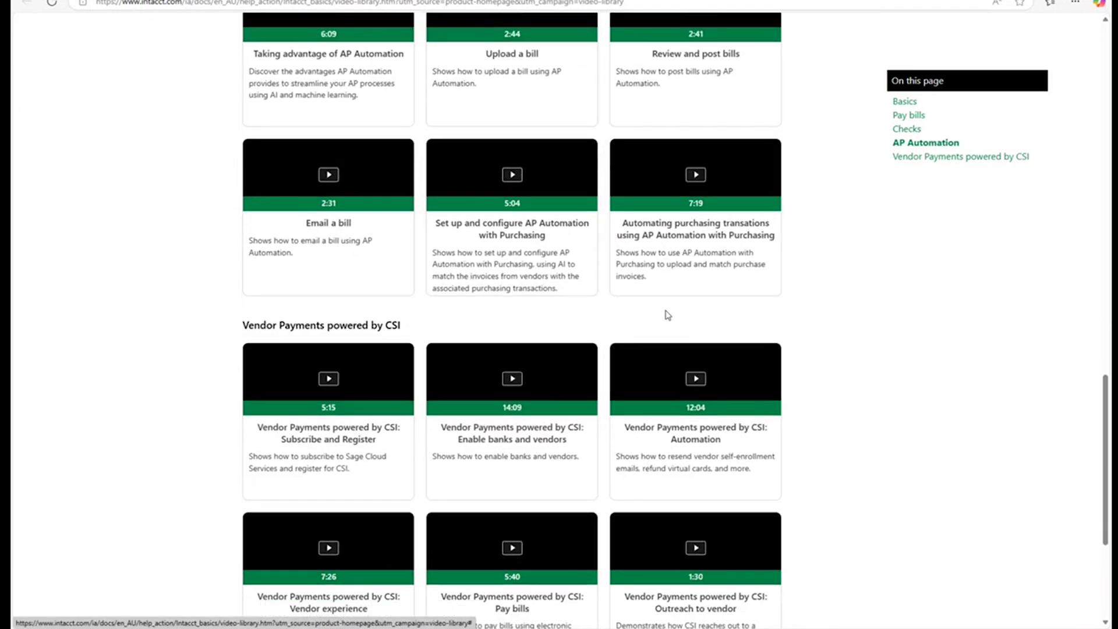
scroll(662, 314, "down", 5)
scroll(661, 314, "up", 10)
scroll(662, 315, "up", 15)
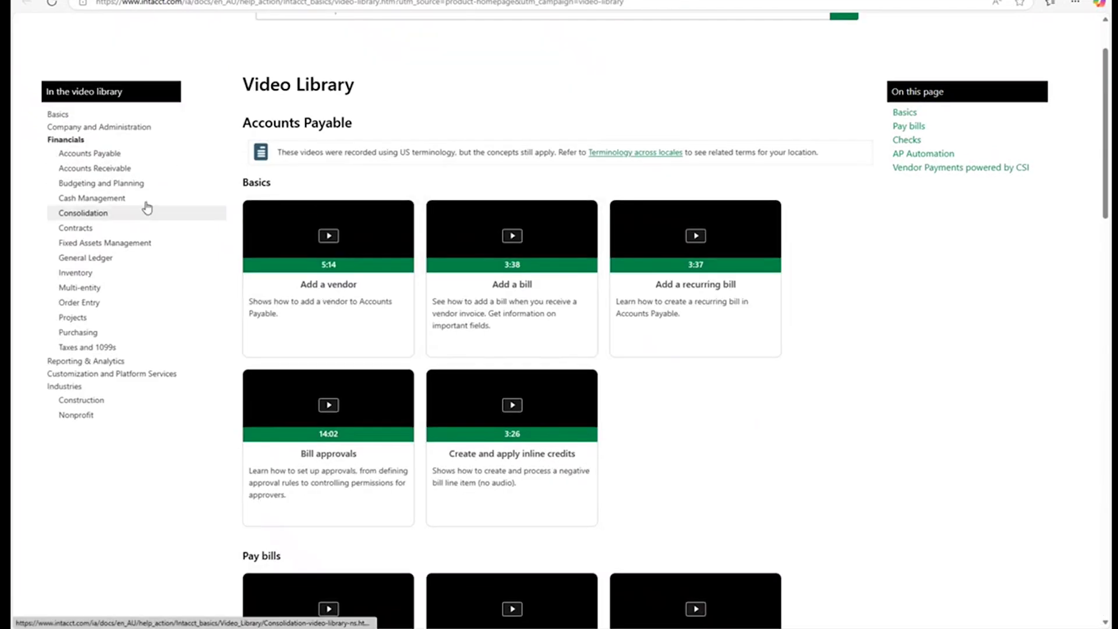
Step: Browse the Accounts Receivable videos and open the Purchasing videos in the Video library
left_click(96, 168)
scroll(474, 247, "down", 5)
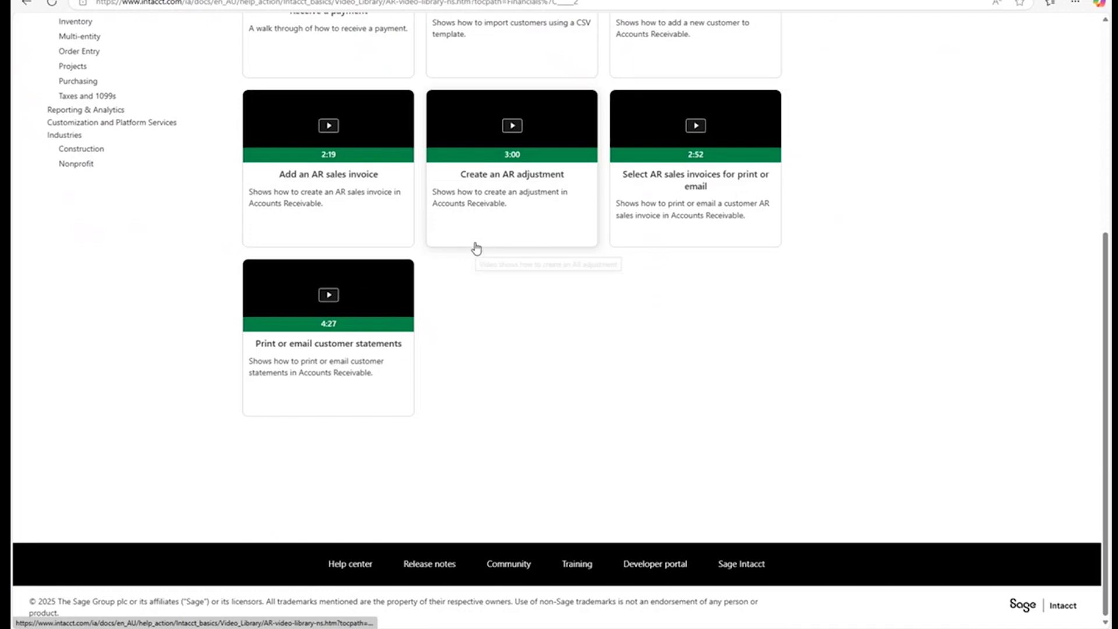
scroll(466, 245, "up", 4)
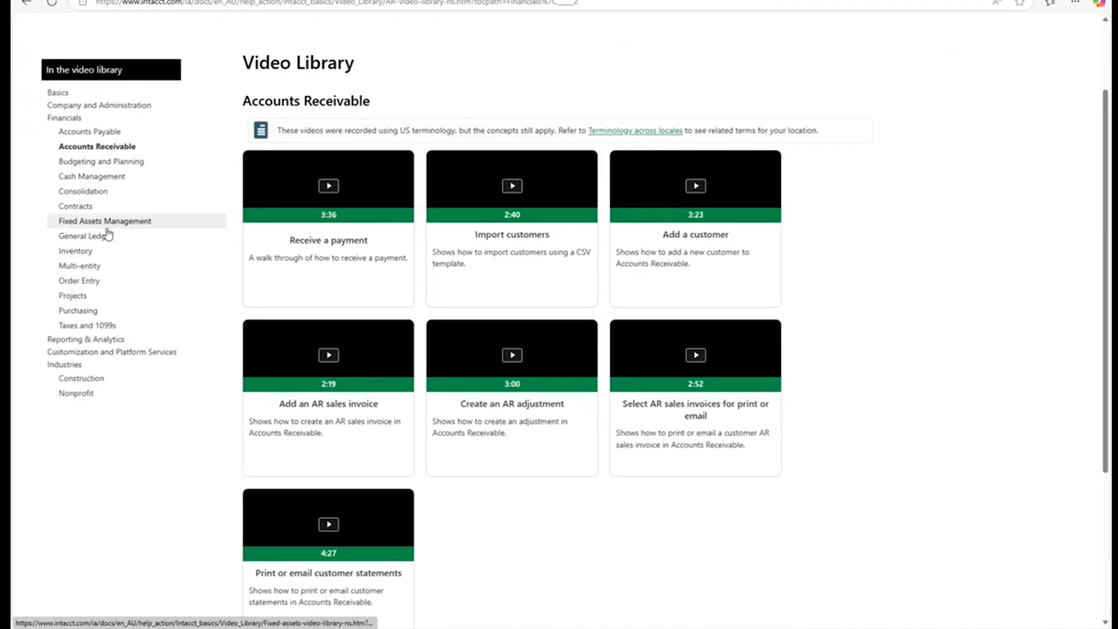
left_click(77, 311)
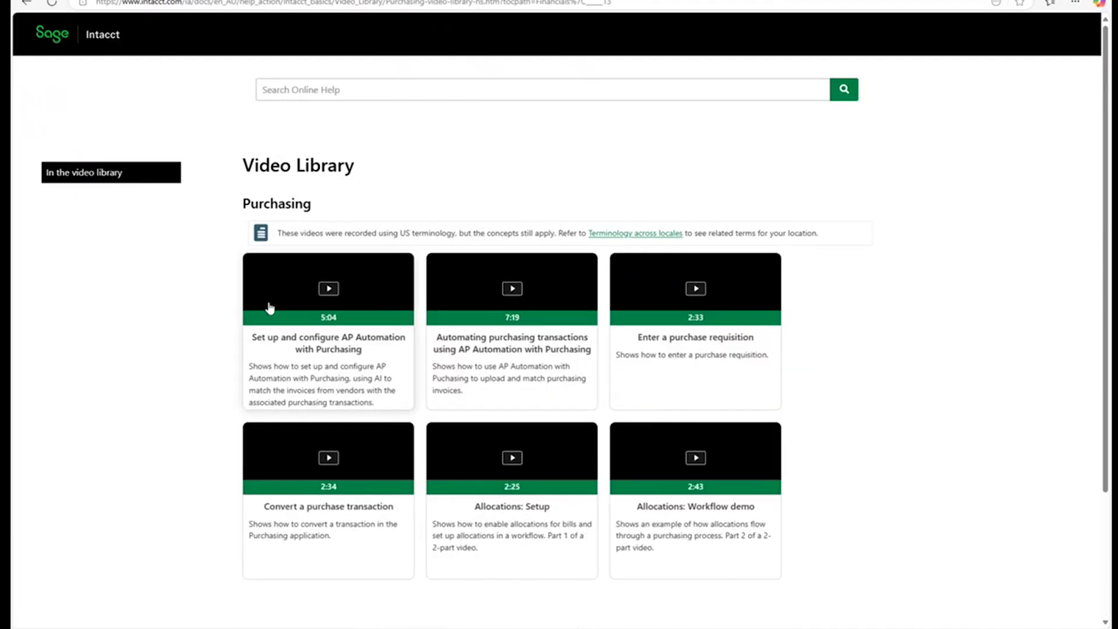
Step: Open the On-demand Fundamentals training page from the home page and follow its Sage University link
scroll(474, 280, "down", 3)
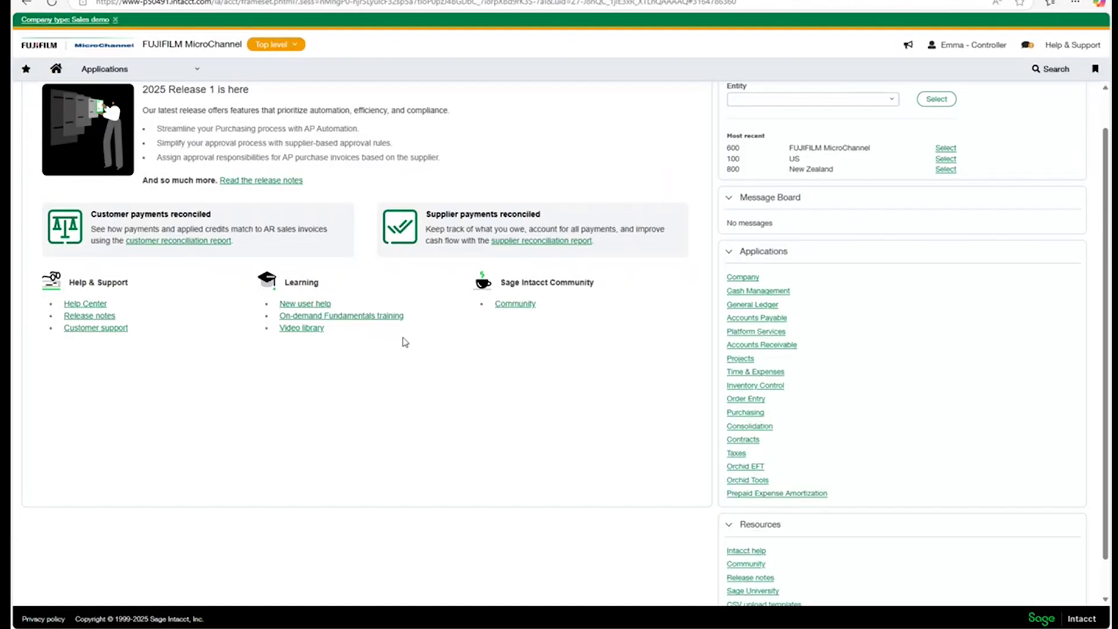
left_click(326, 318)
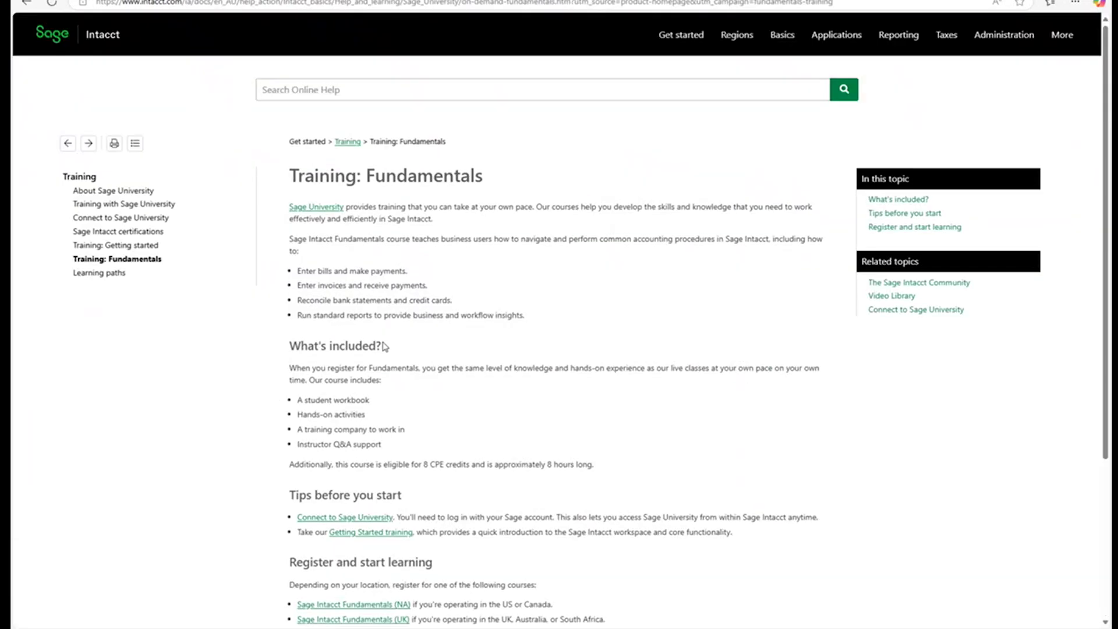
left_click(316, 210)
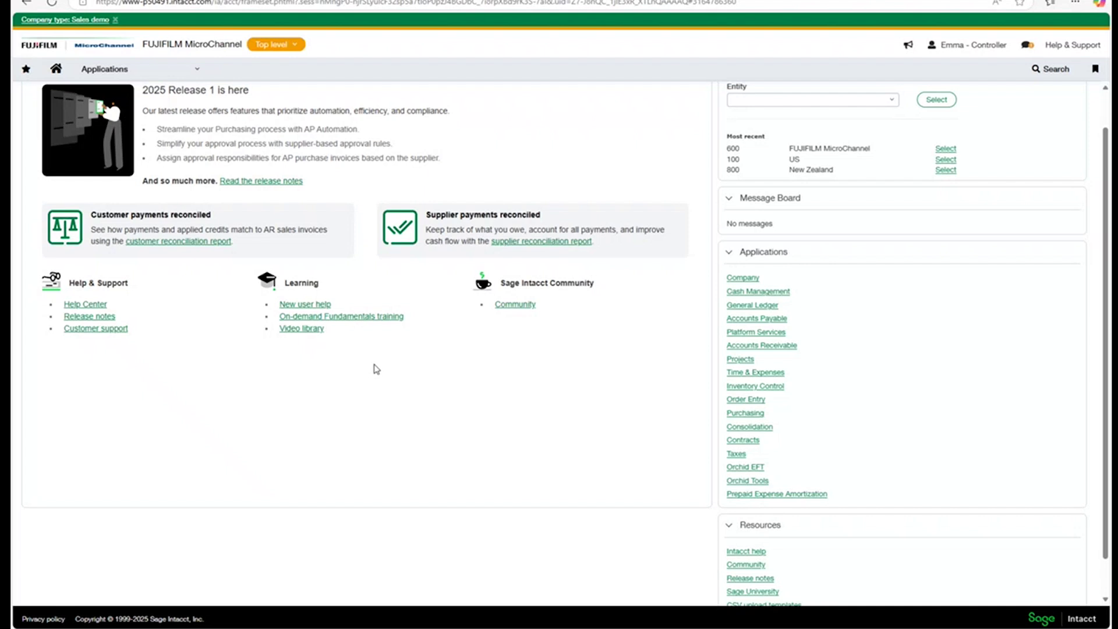
Step: Open the Suppliers list in Accounts Payable and turn on its enhanced list
left_click(129, 70)
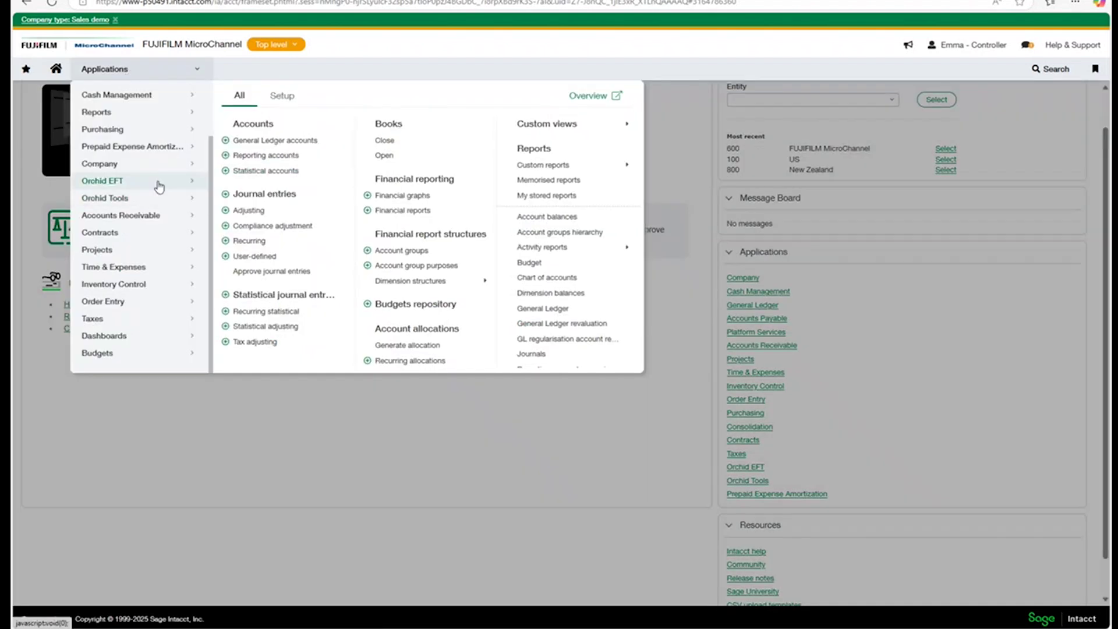
scroll(154, 210, "up", 3)
left_click(138, 112)
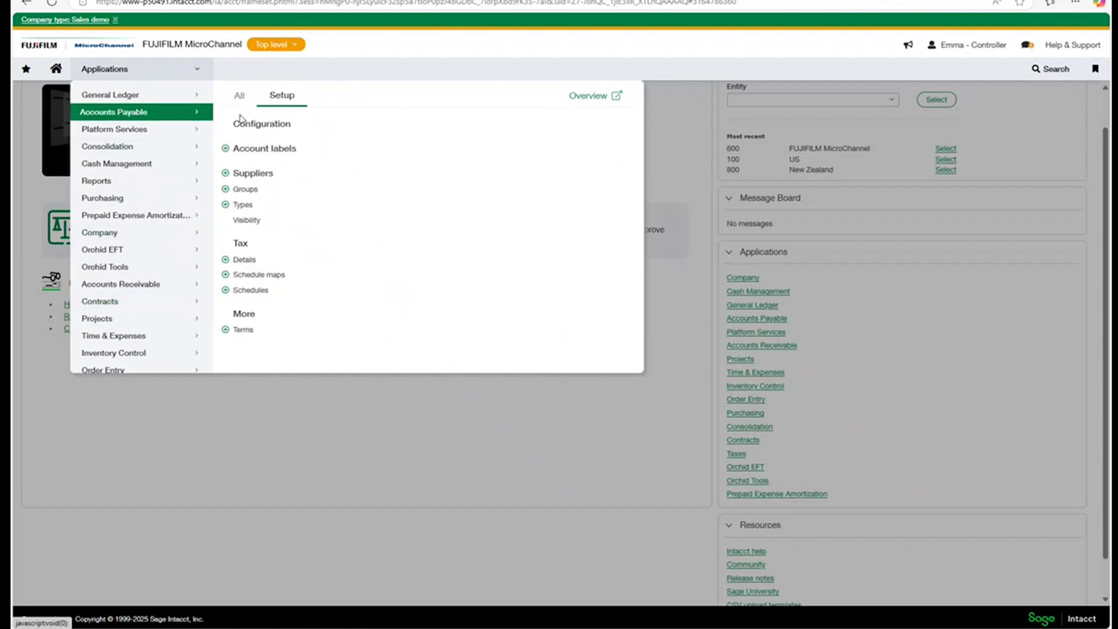
left_click(238, 97)
left_click(249, 125)
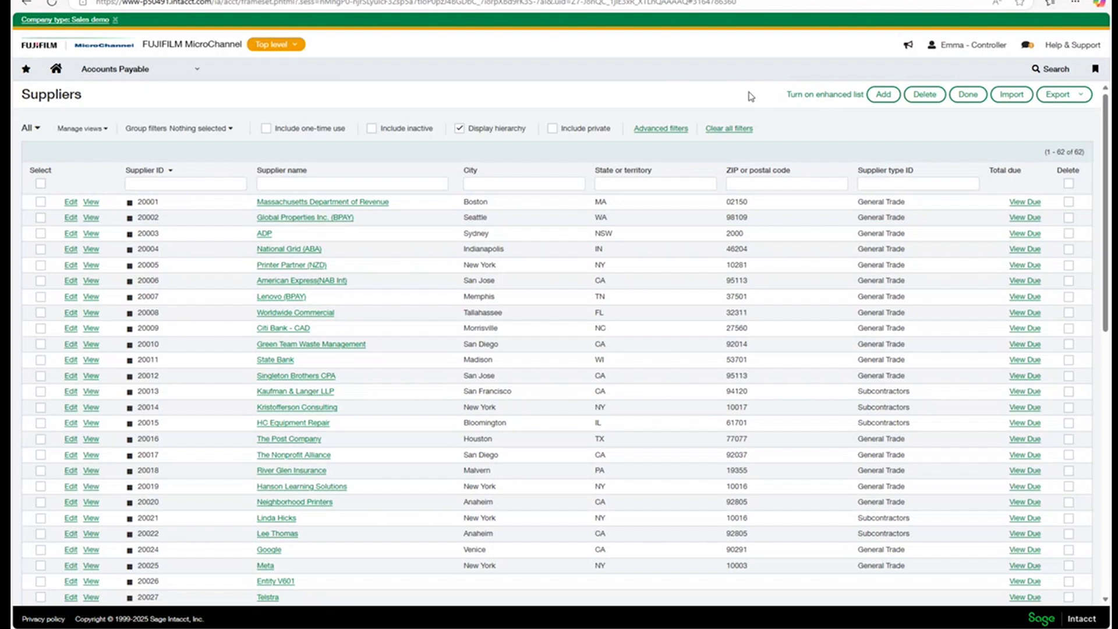
left_click(823, 99)
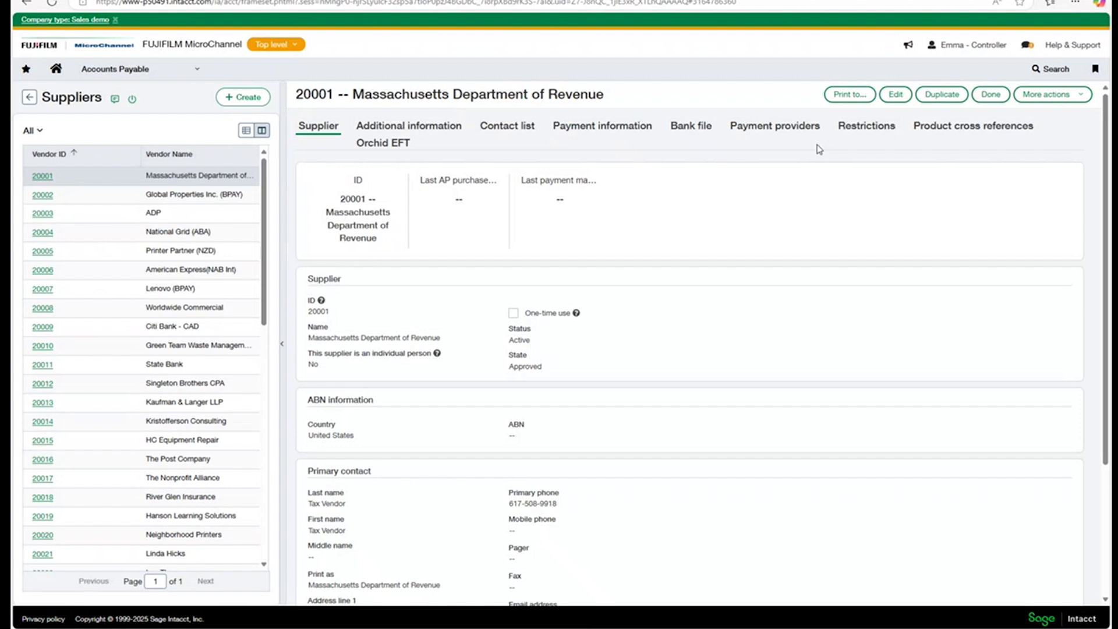
Step: Show the suppliers in the full table view and check the address, city and postal code column filters
left_click(261, 131)
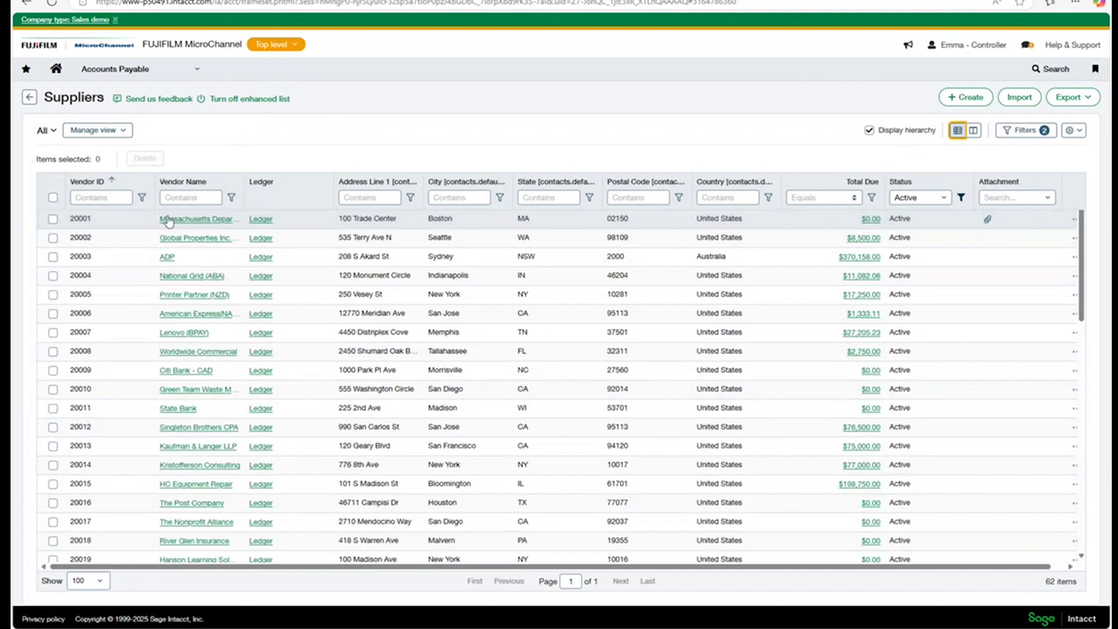
left_click(357, 197)
left_click(460, 198)
left_click(638, 198)
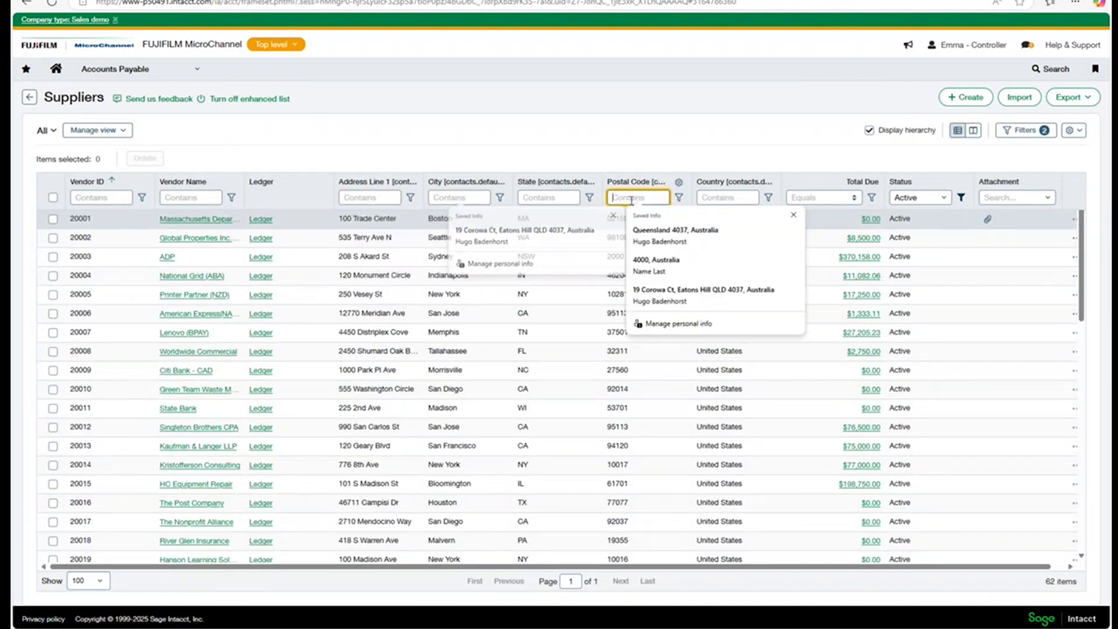
Step: Switch the suppliers list to split view and view the records for Lenovo (BPAY) and Singleton Brothers CPA
left_click(971, 131)
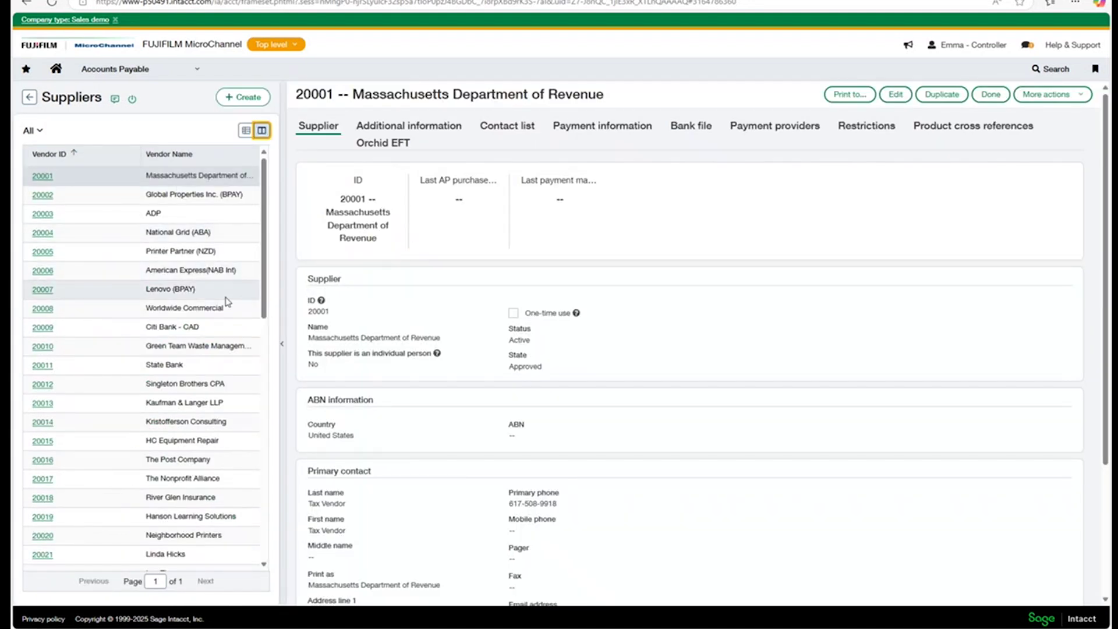
left_click(159, 290)
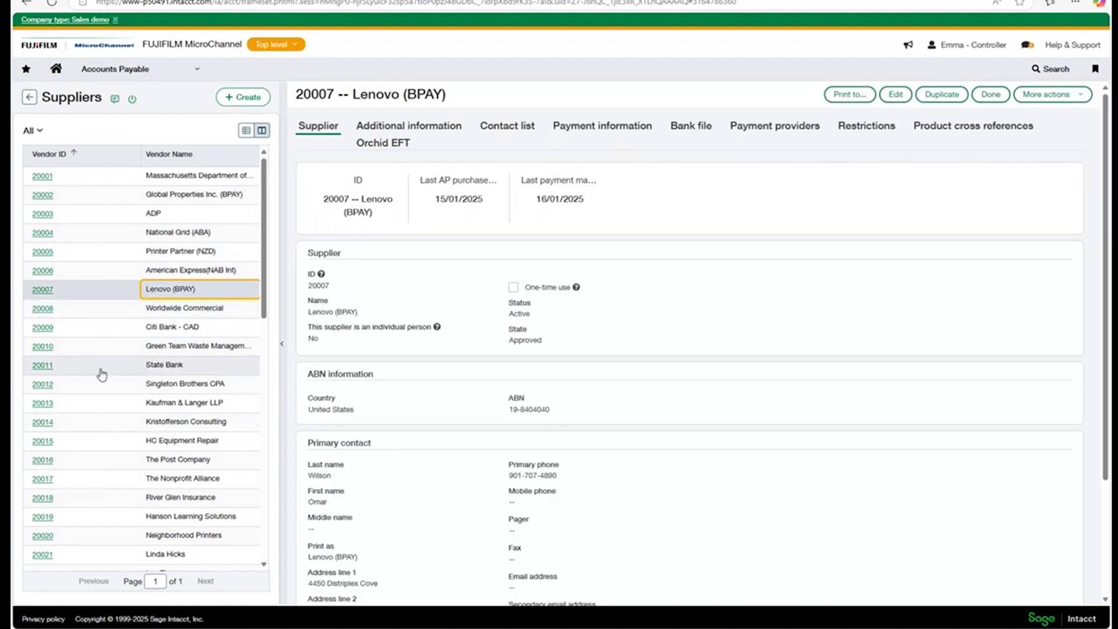
left_click(77, 384)
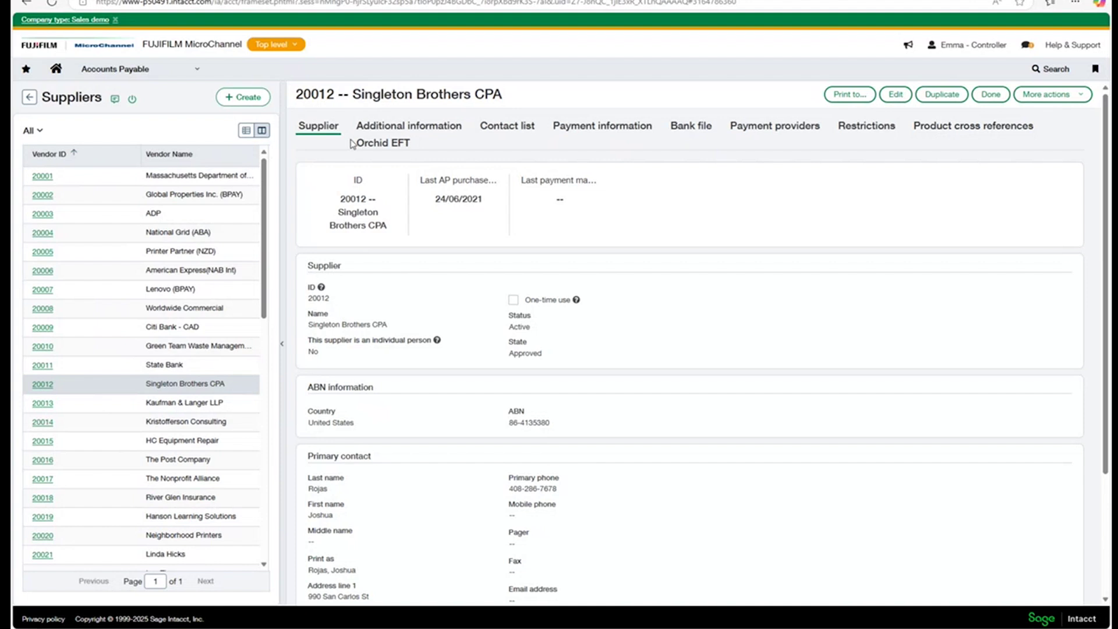
Step: Review the bank file and general supplier details of Singleton Brothers CPA, and return to the home page
left_click(690, 126)
left_click(318, 126)
left_click(29, 96)
left_click(29, 96)
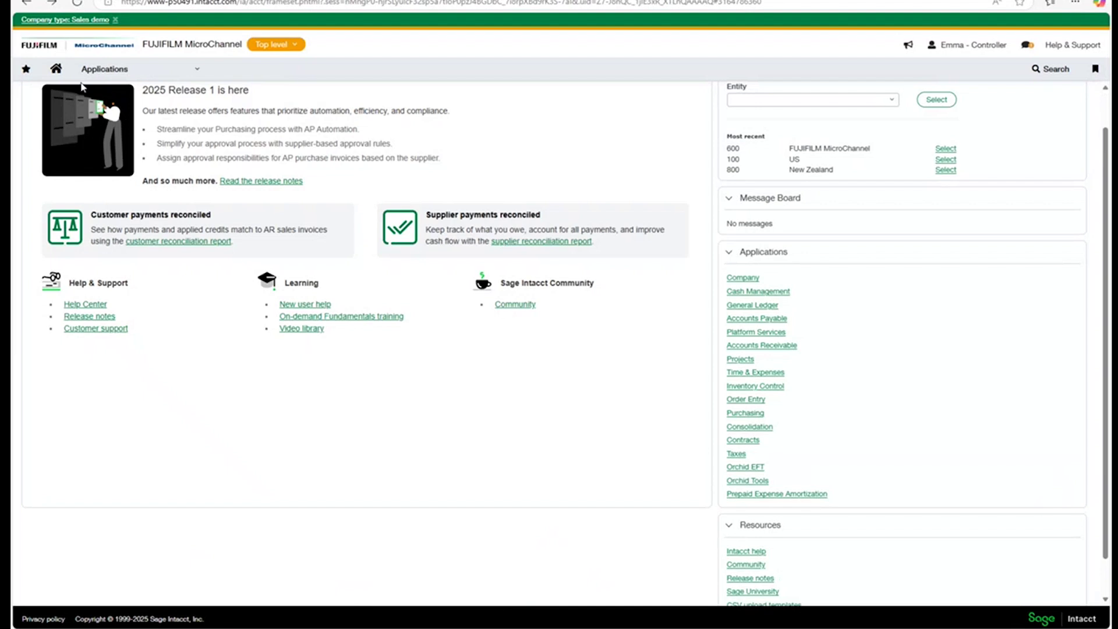
Step: Reopen the Accounts Payable suppliers list from the home page
left_click(102, 69)
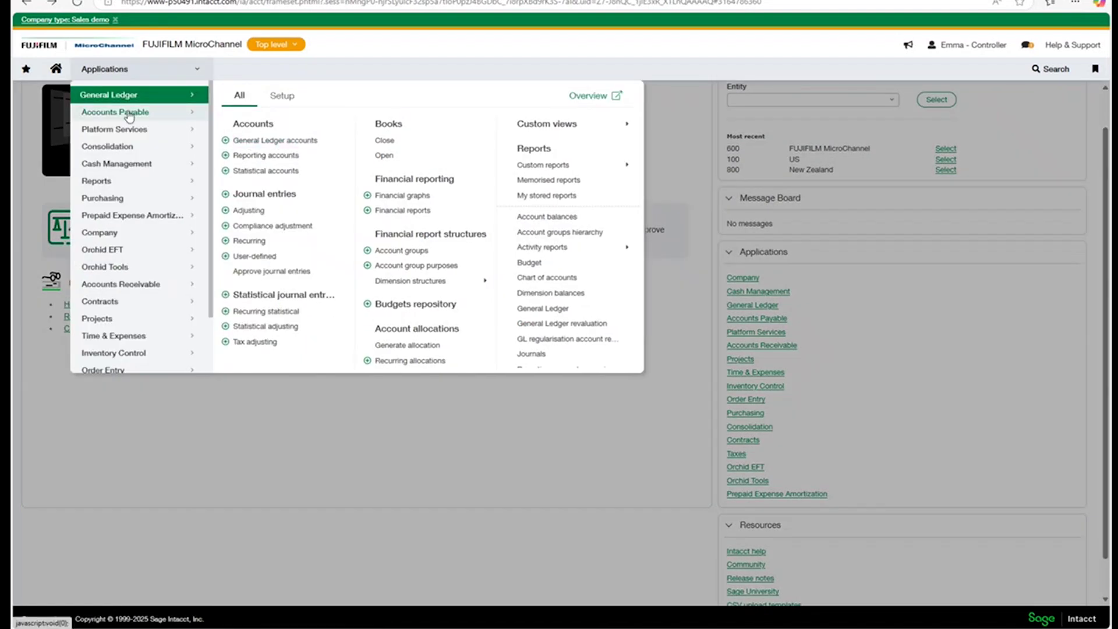
mouse_move(128, 113)
left_click(252, 124)
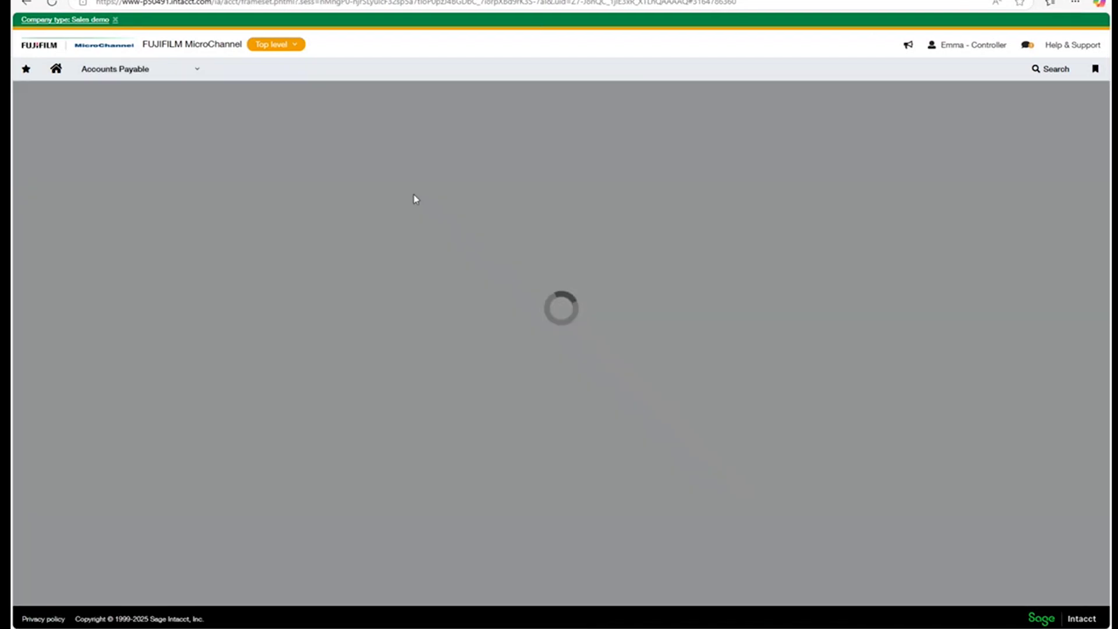